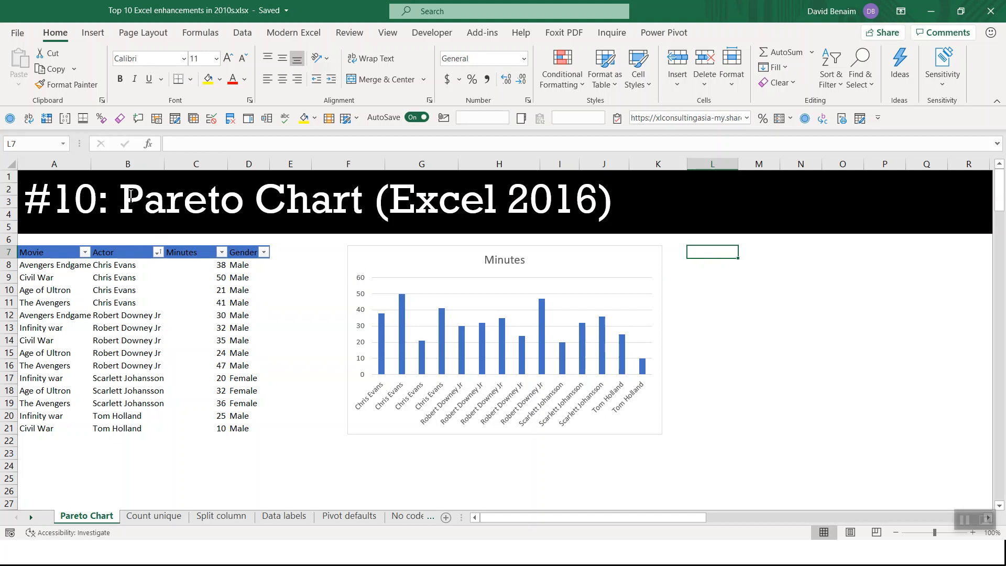
left_click(410, 253)
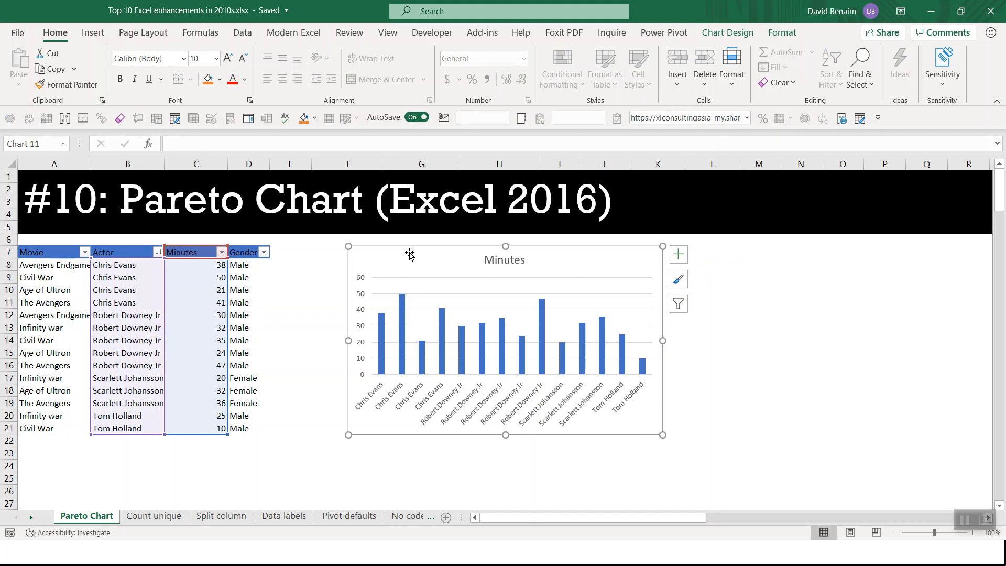
left_click(115, 265)
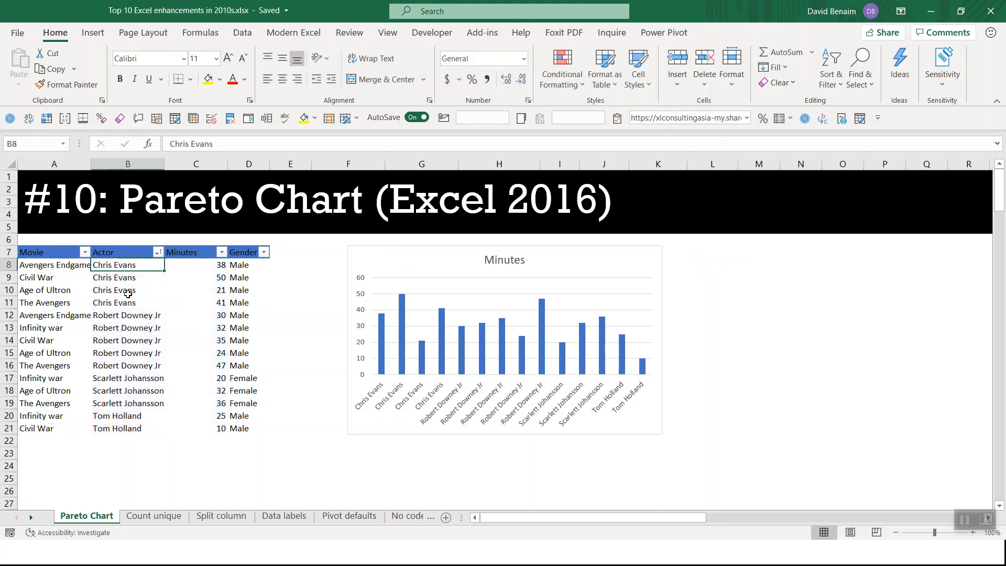
left_click(139, 281)
left_click(147, 291)
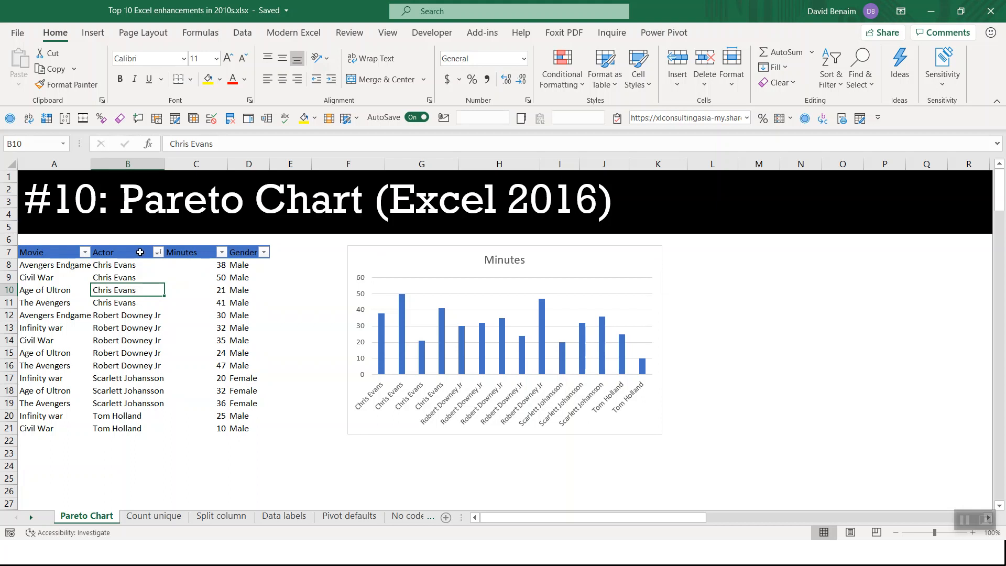
Insert a Pareto chart from the Actor and Minutes columns (B7:C21) and move it to the right, partly clear of the column chart
left_click_drag(122, 252, 219, 428)
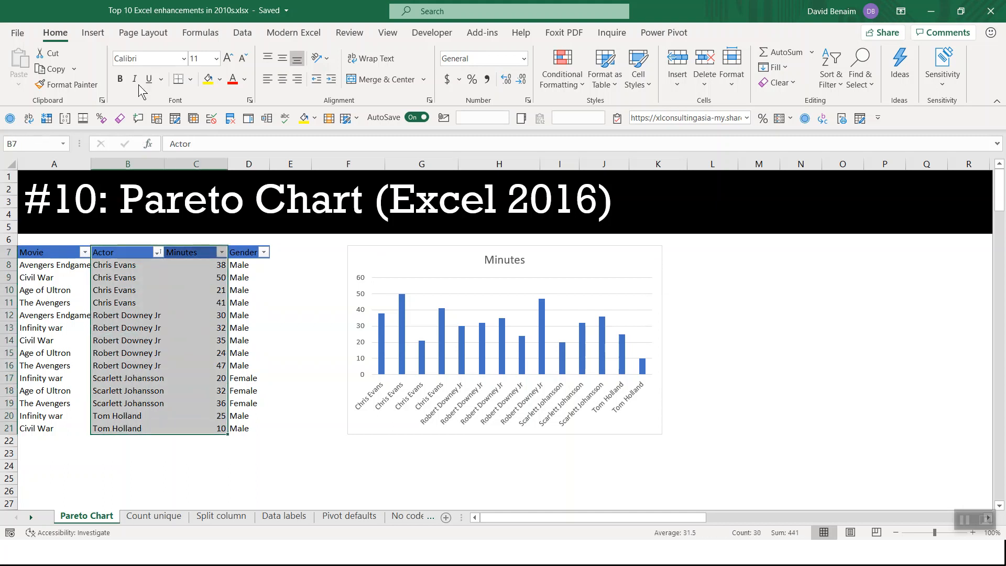
left_click(92, 33)
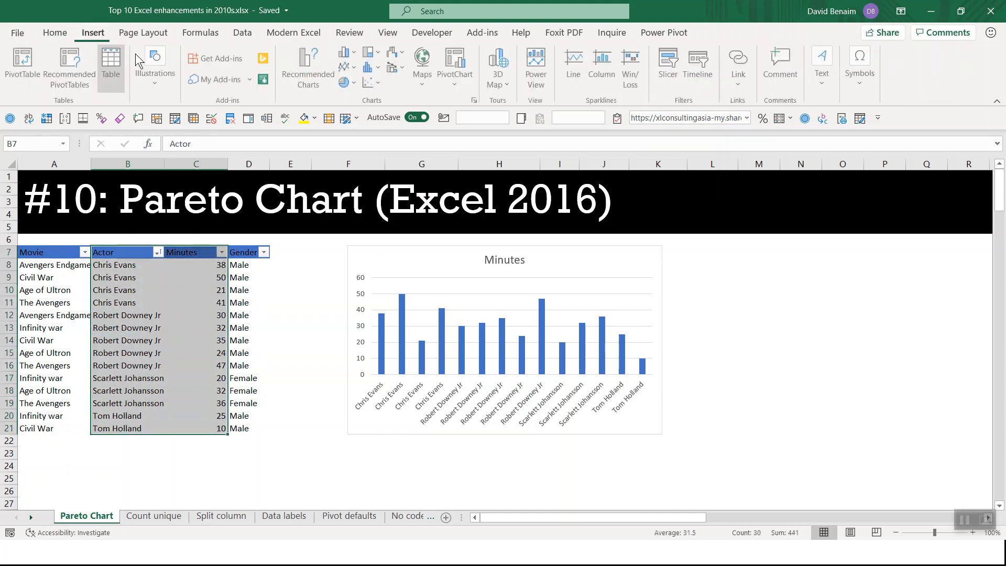
left_click(376, 68)
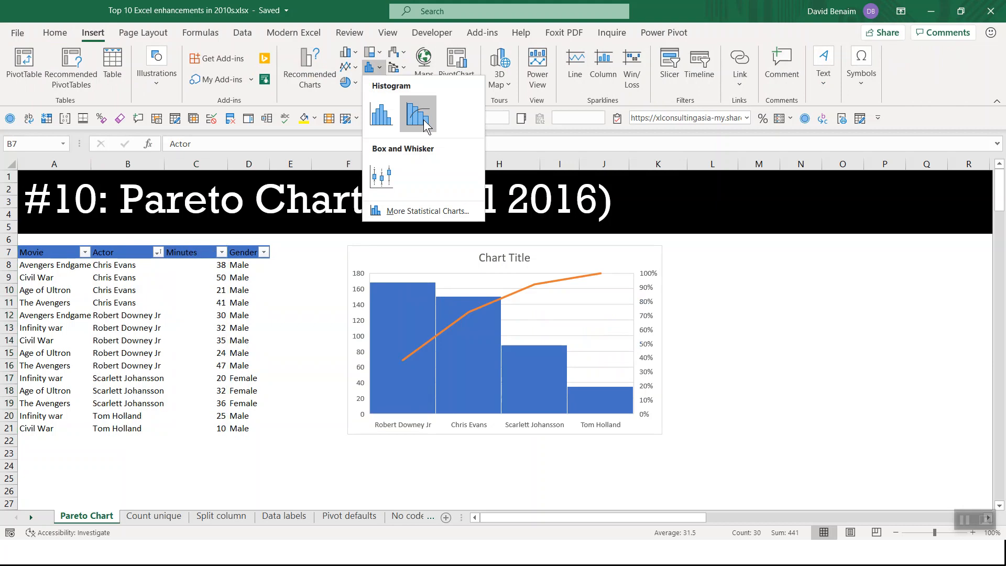
left_click(424, 119)
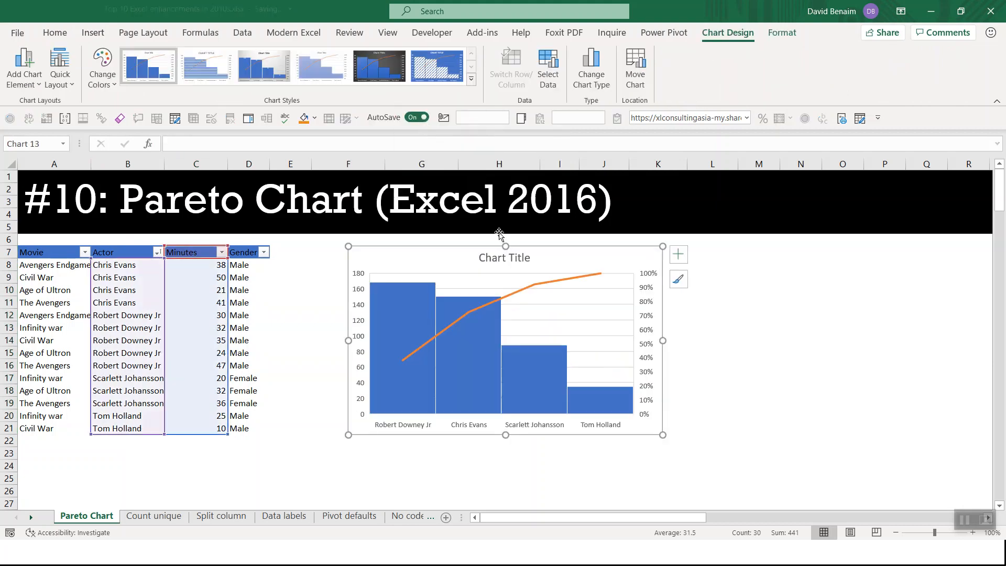
left_click_drag(458, 248, 635, 259)
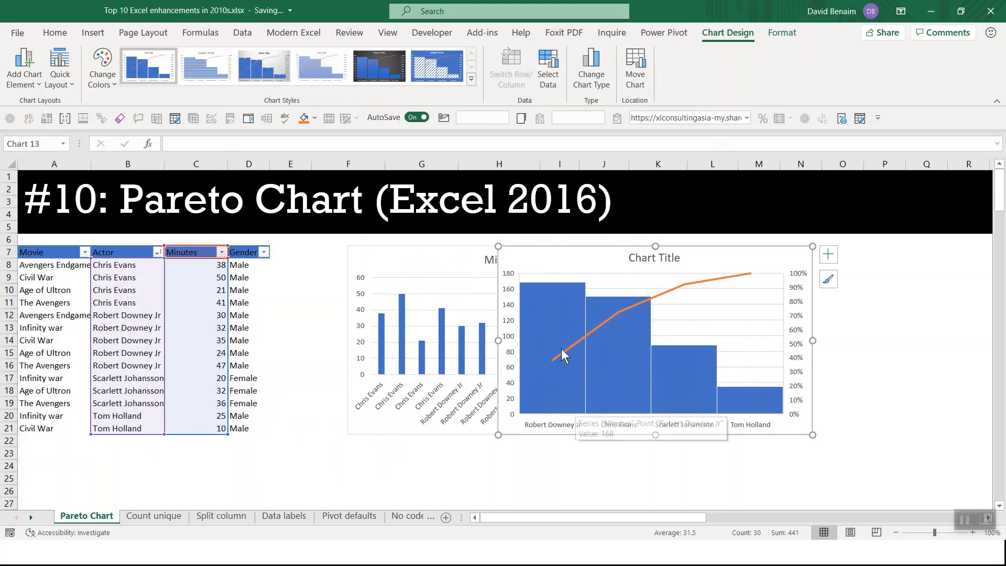
Hide the cumulative Pareto line in the new chart by setting its line format to No line
mouse_move(556, 344)
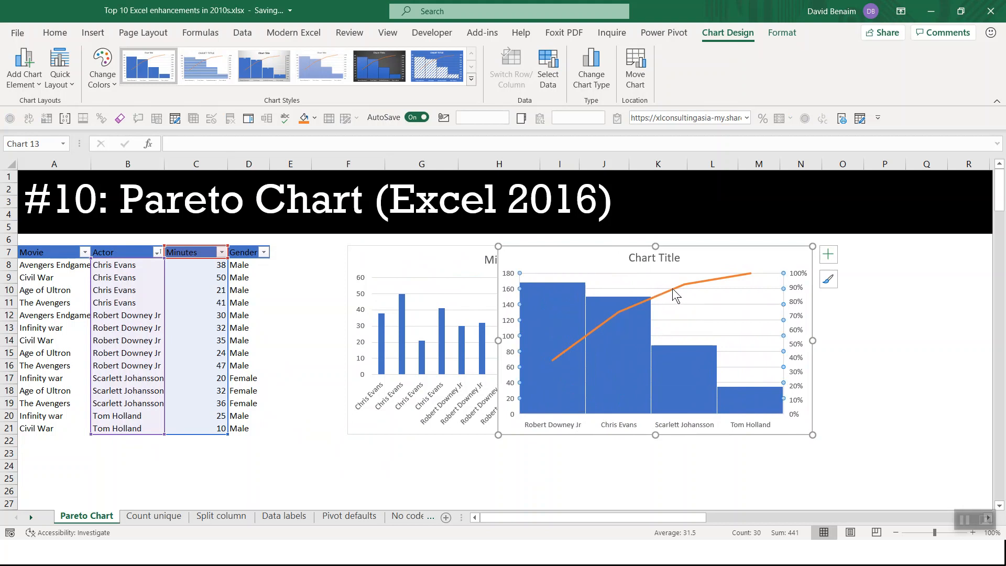
left_click(701, 281)
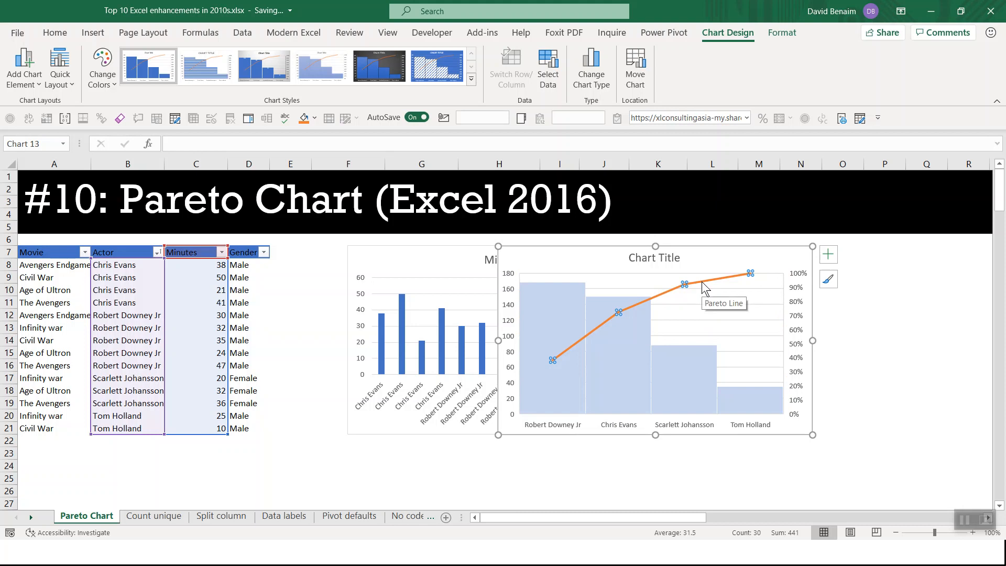
right_click(702, 282)
left_click(755, 290)
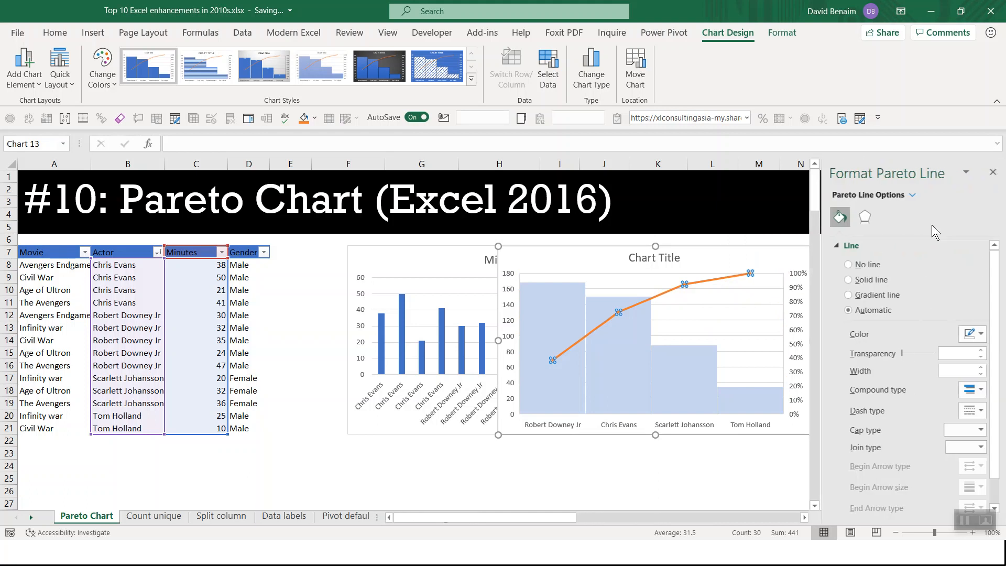
left_click(864, 265)
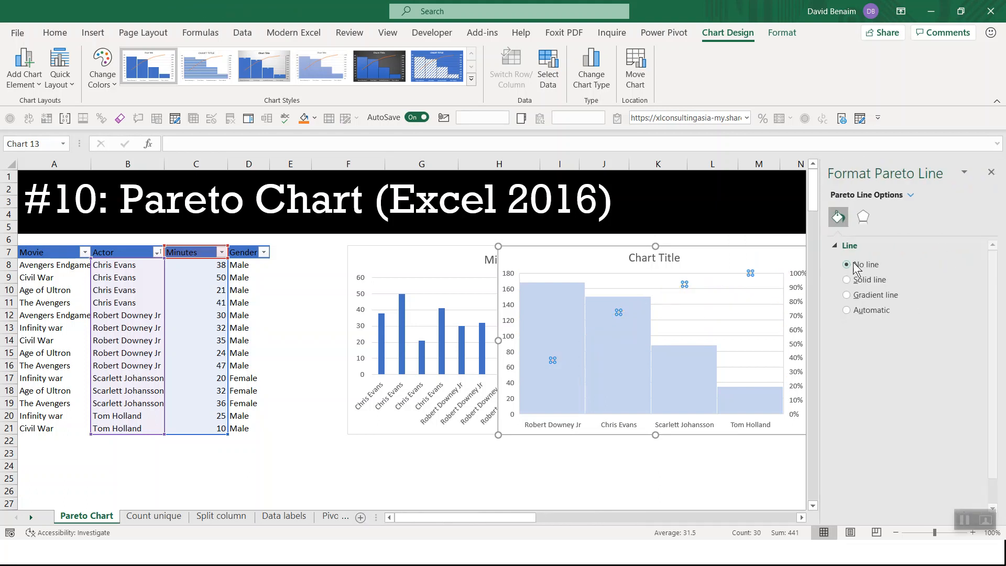
Delete the secondary percentage axis from the Pareto chart and close the formatting pane
left_click(796, 322)
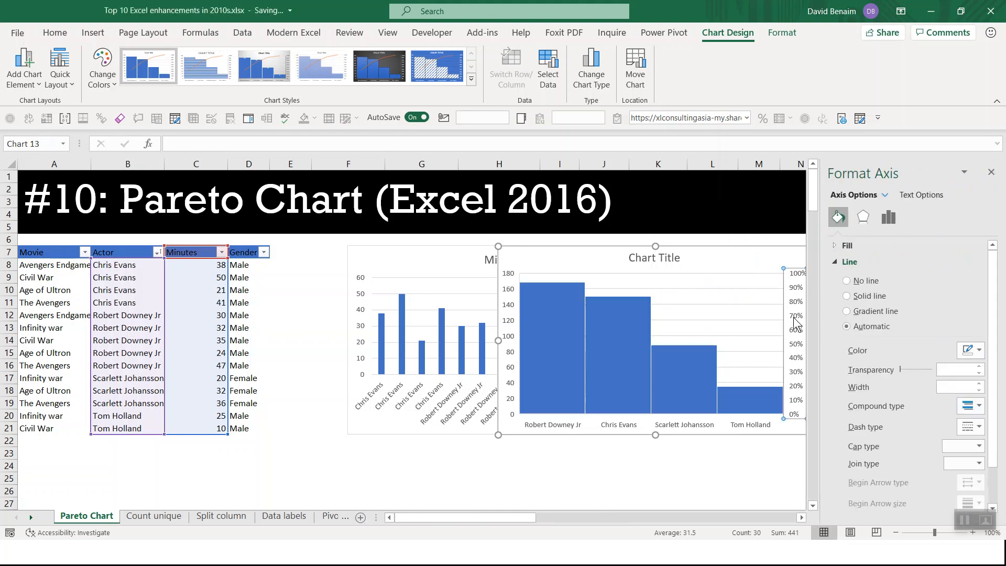
key("Delete")
left_click(554, 448)
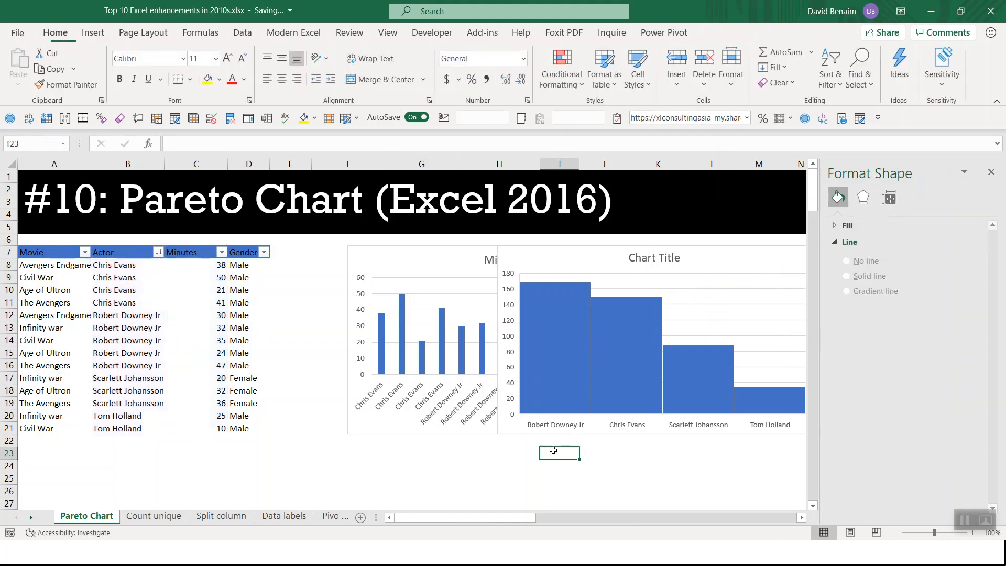
left_click(990, 172)
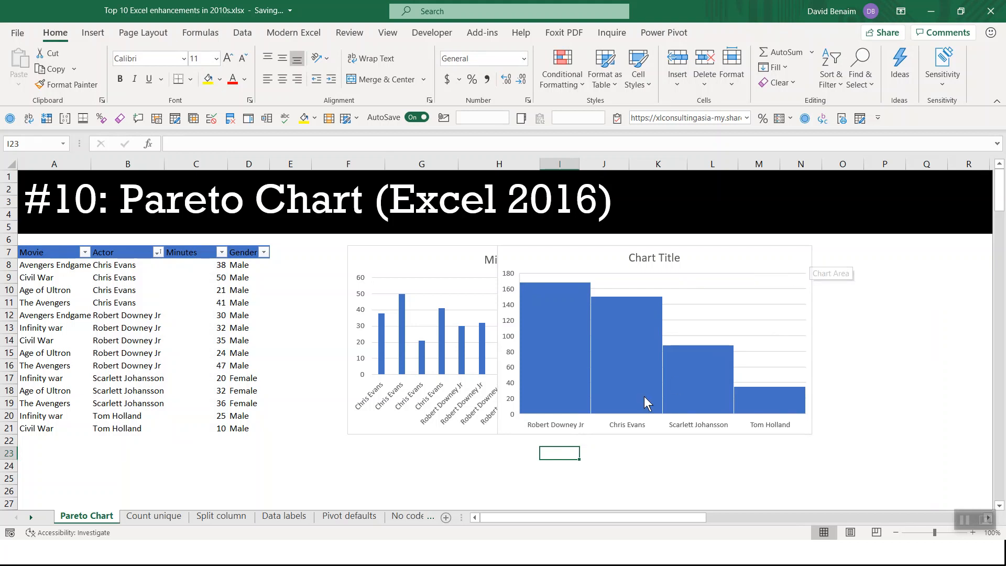
On the Count unique sheet, replace Movie with Actor as the row field of the existing PivotTable
left_click(151, 516)
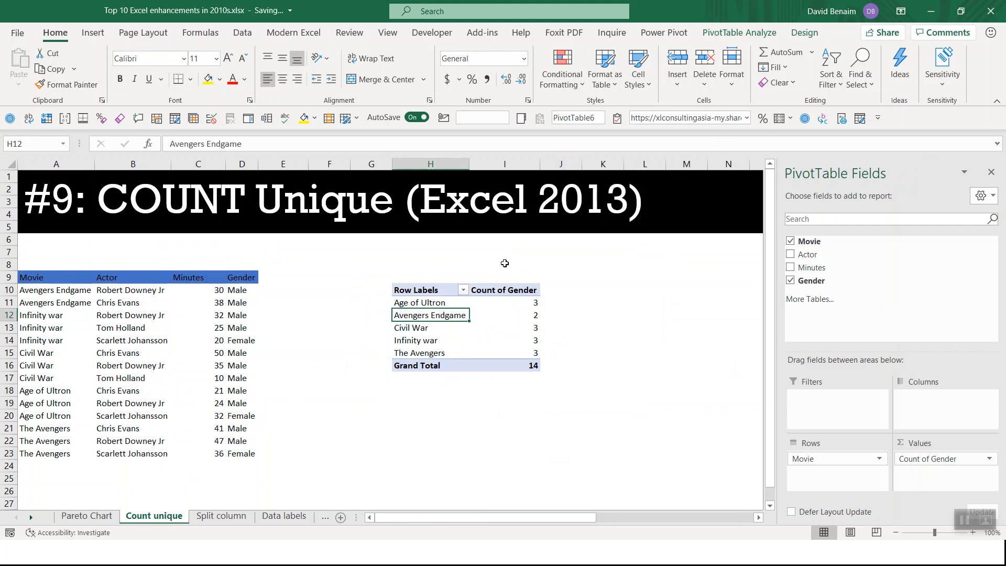
left_click(627, 275)
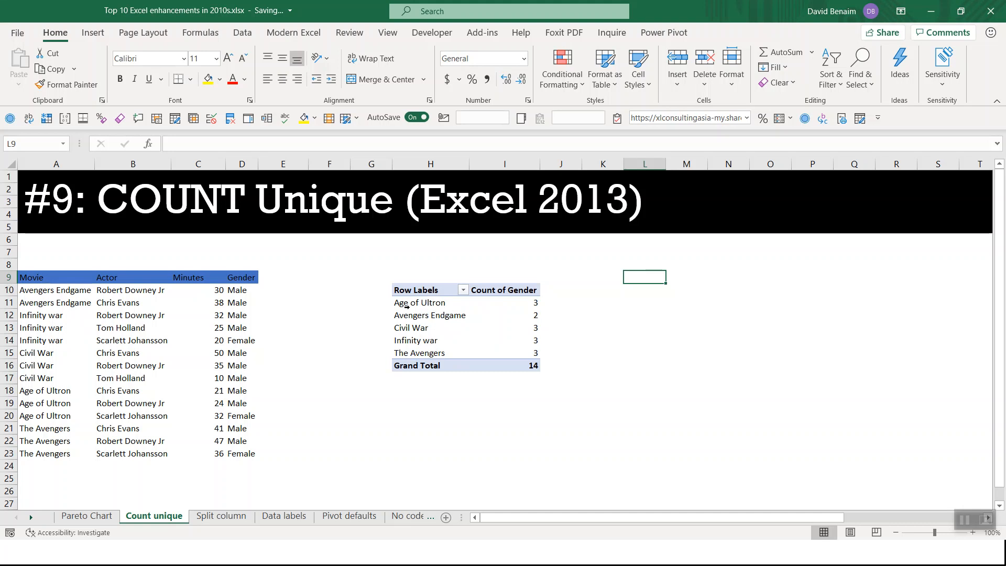
mouse_move(524, 308)
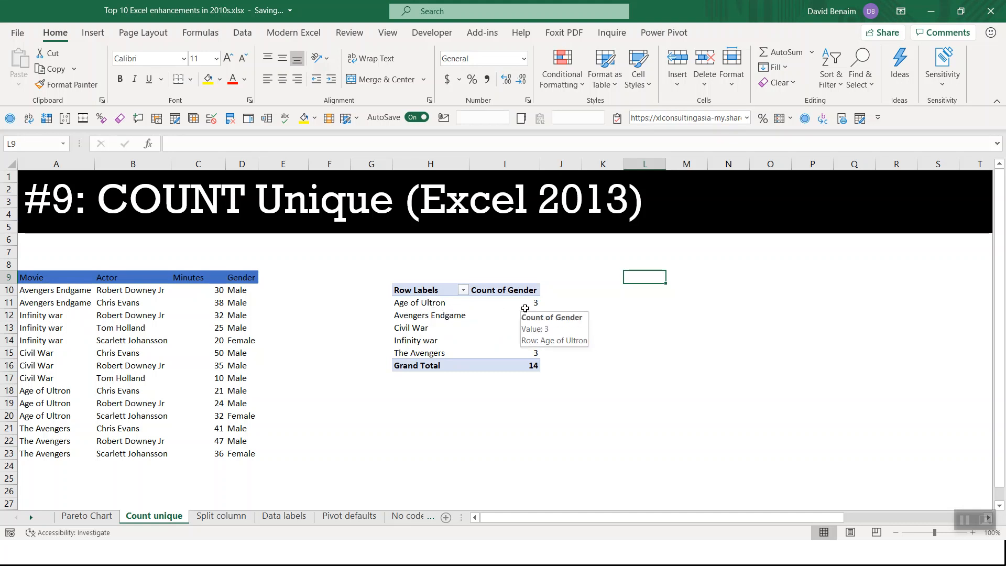
left_click(435, 315)
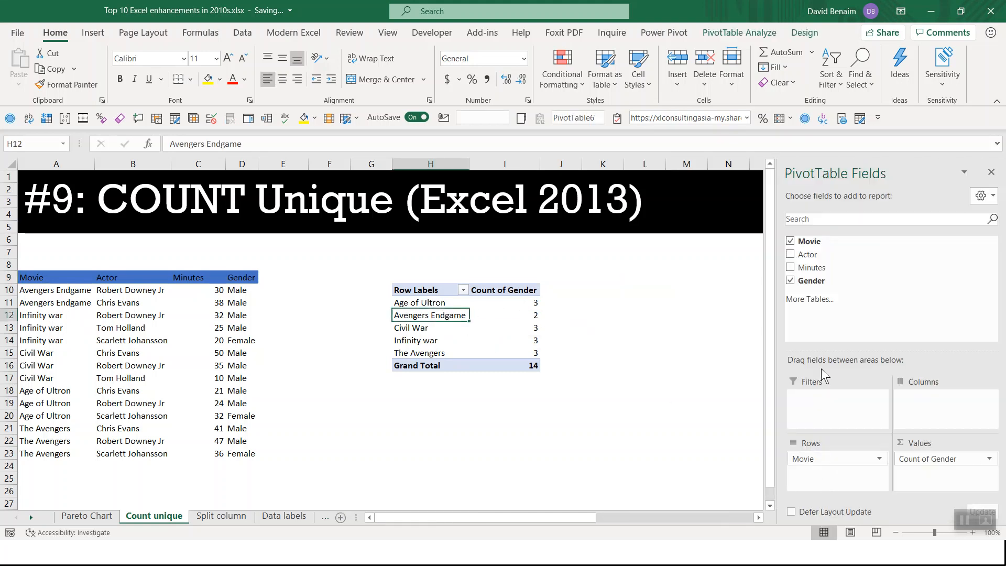
left_click(790, 240)
left_click_drag(807, 254, 837, 464)
left_click(523, 303)
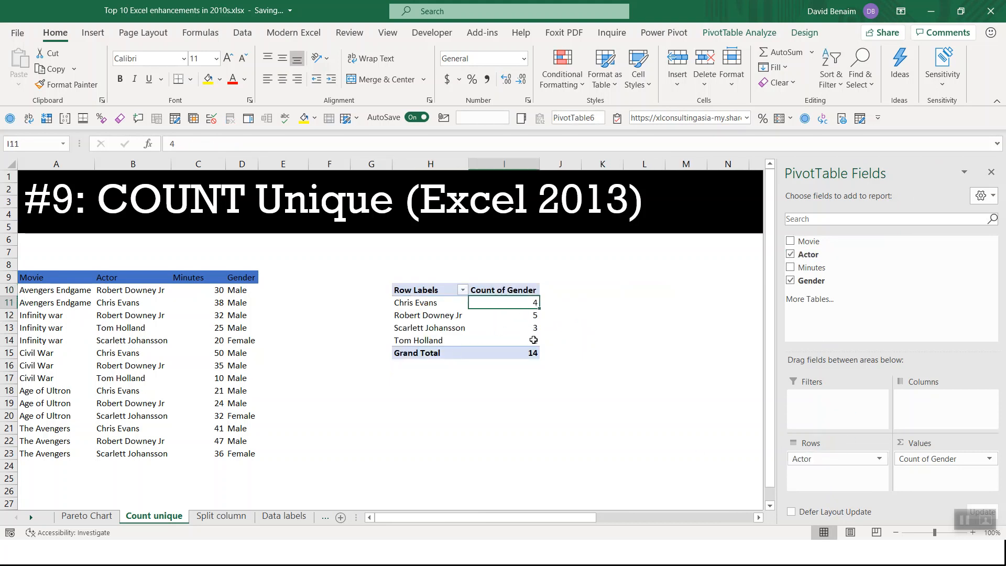
key("Down")
key("Down")
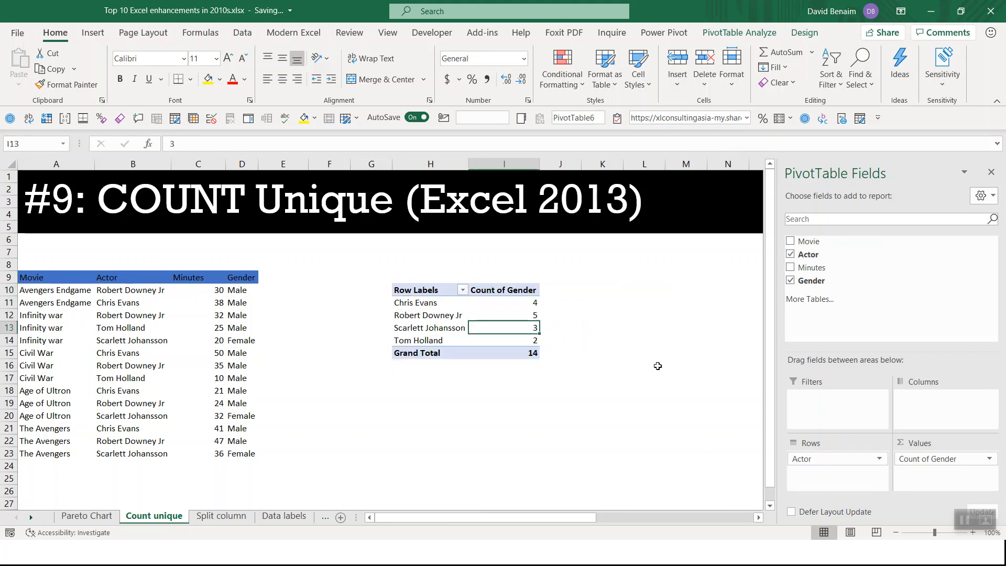
key("Left")
key("Right")
Create a PivotTable from A9:D23 at cell H18 of the Count unique sheet, with the data added to the Data Model
left_click_drag(40, 282, 242, 459)
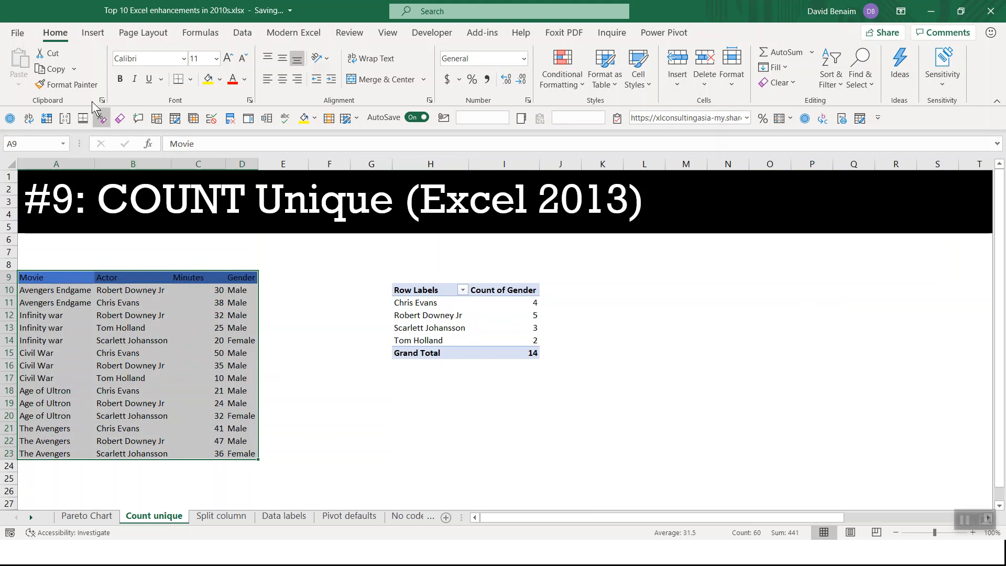
left_click(93, 36)
left_click(22, 73)
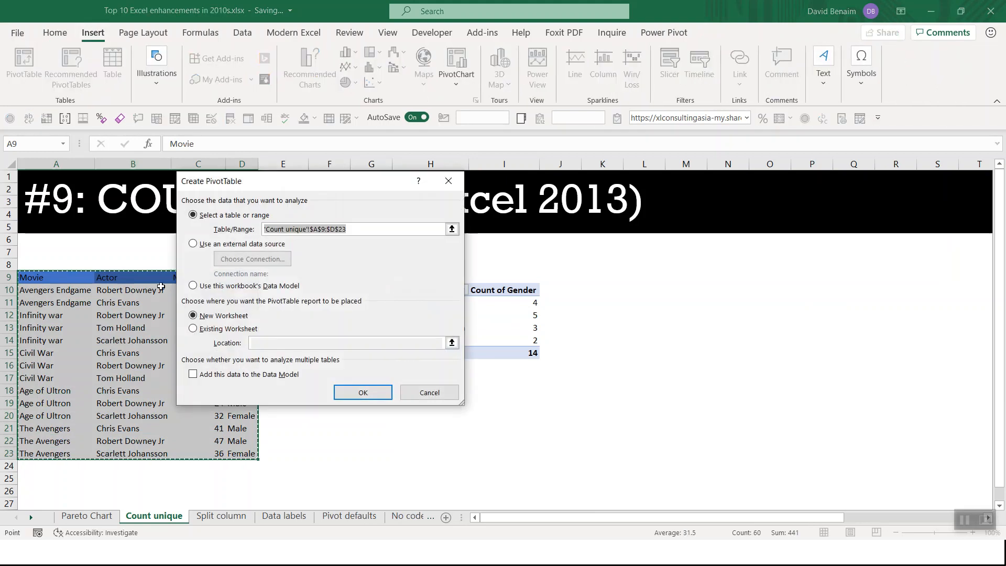
left_click(193, 375)
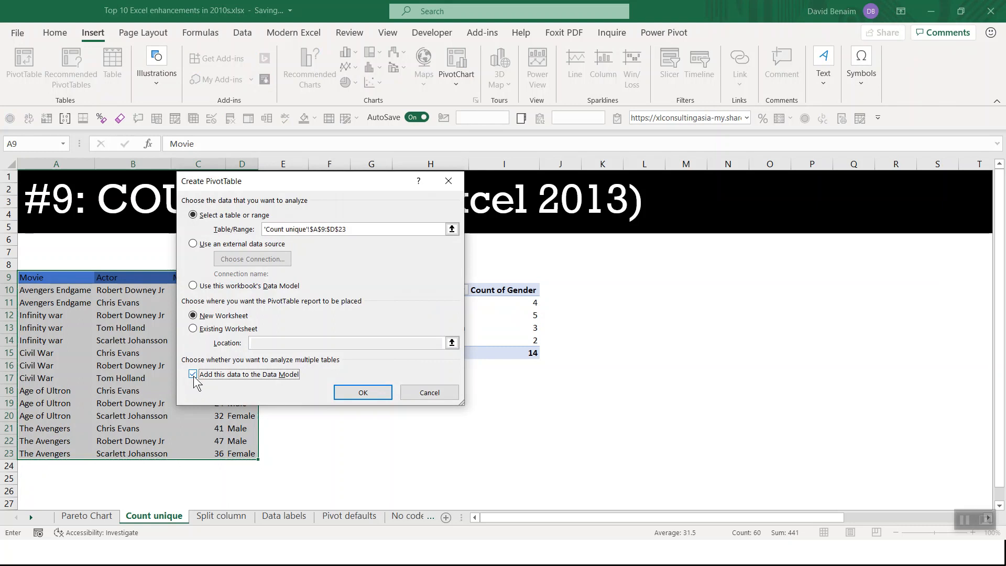
left_click(193, 329)
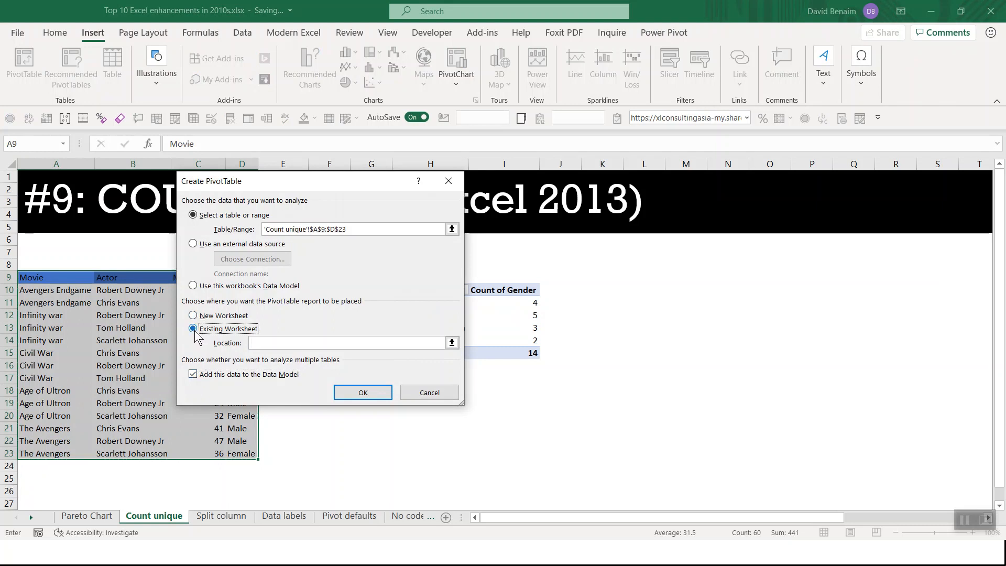
left_click(451, 344)
left_click(417, 391)
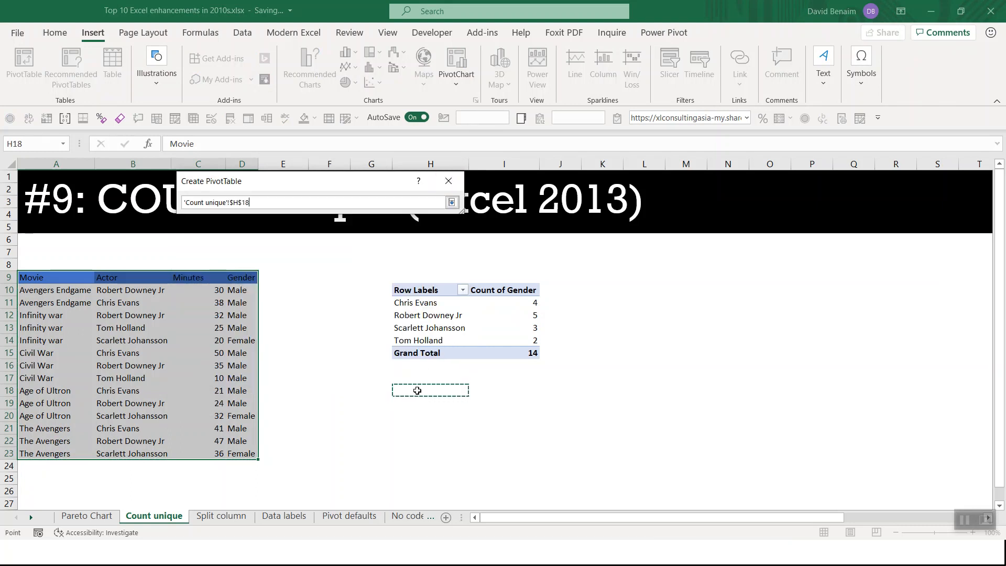
key("Return")
key("Return")
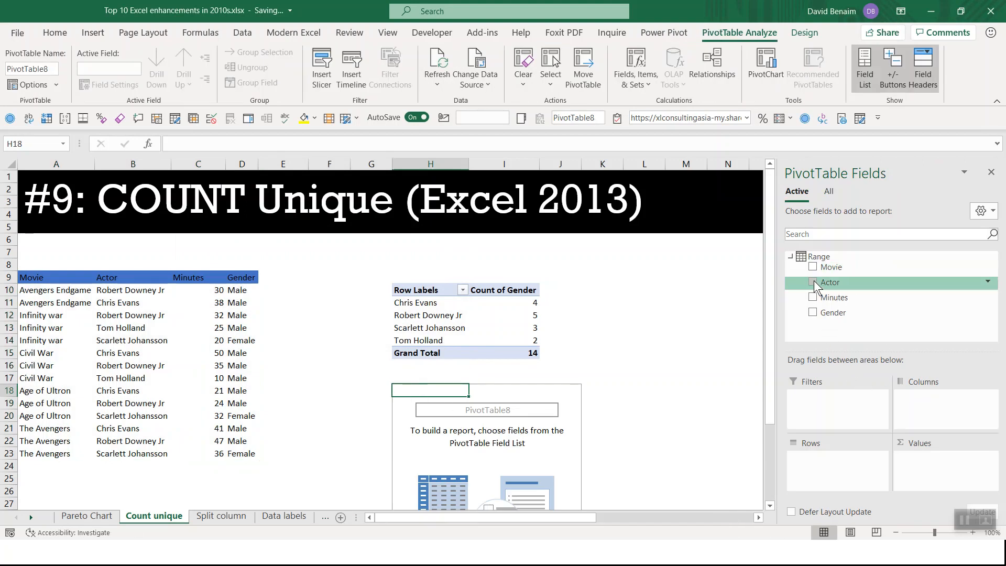
Put Movie in the new PivotTable's rows and Gender in its values, summarized by Distinct Count
left_click(812, 267)
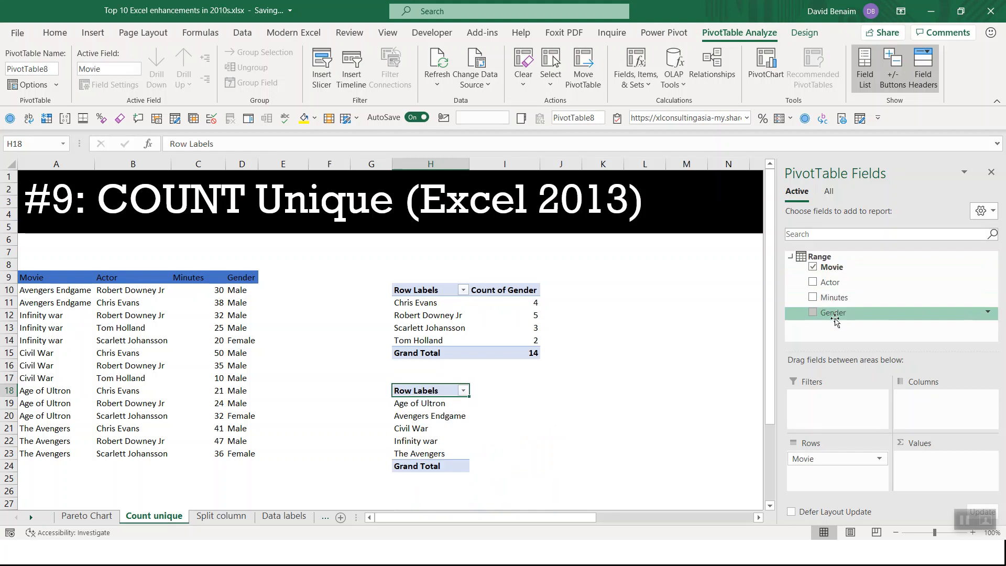
left_click_drag(833, 314, 910, 462)
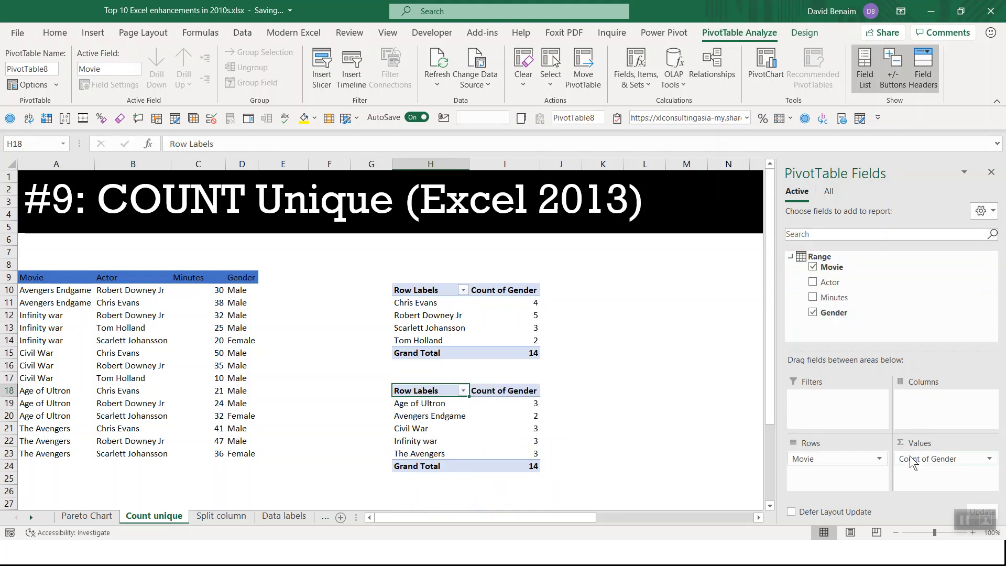
right_click(523, 404)
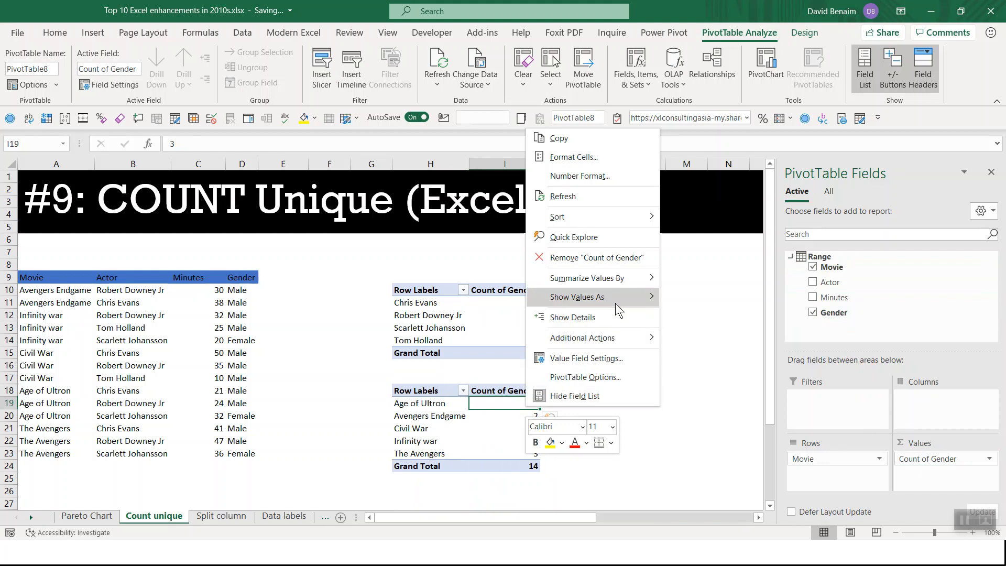
left_click(616, 277)
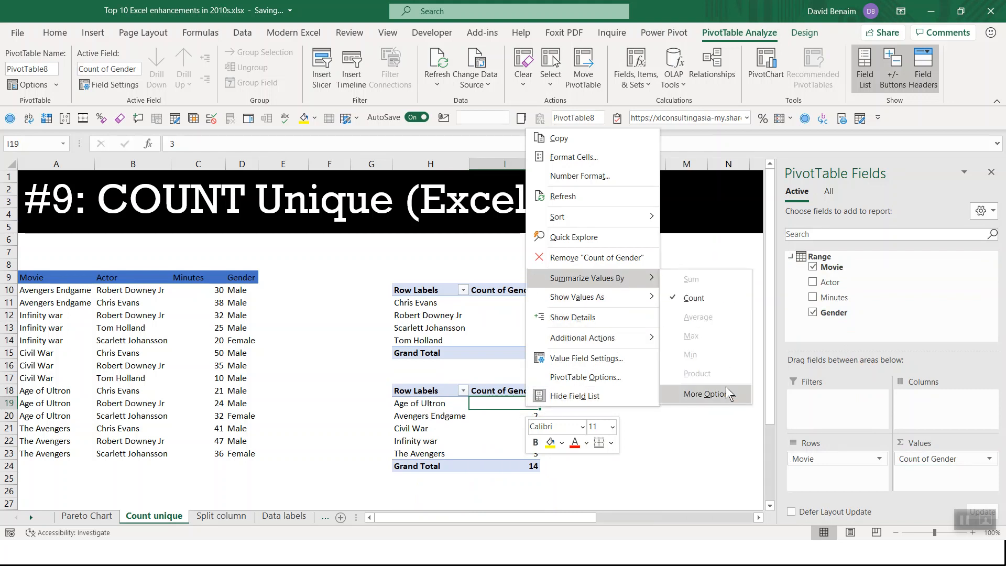
left_click(726, 395)
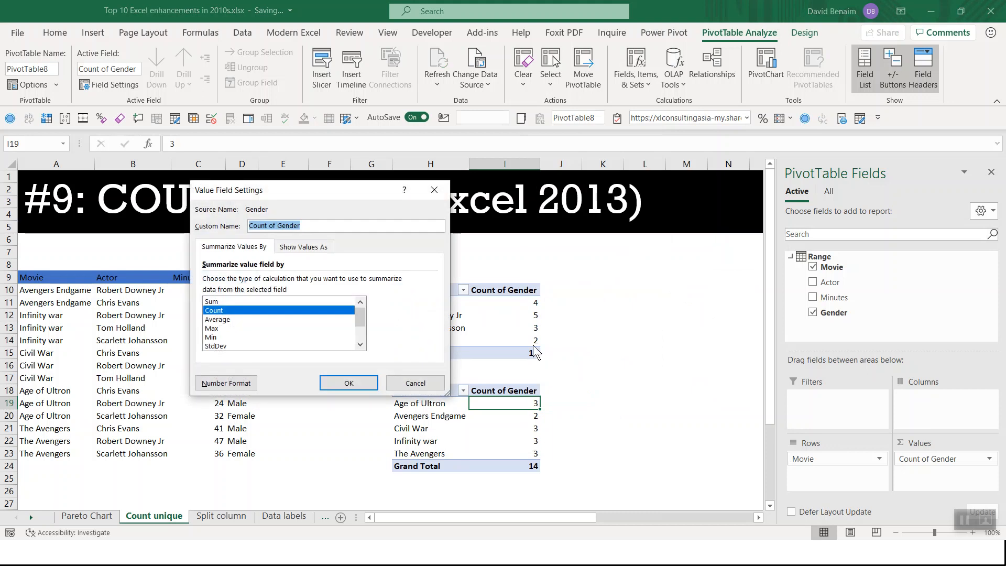
left_click_drag(360, 316, 360, 353)
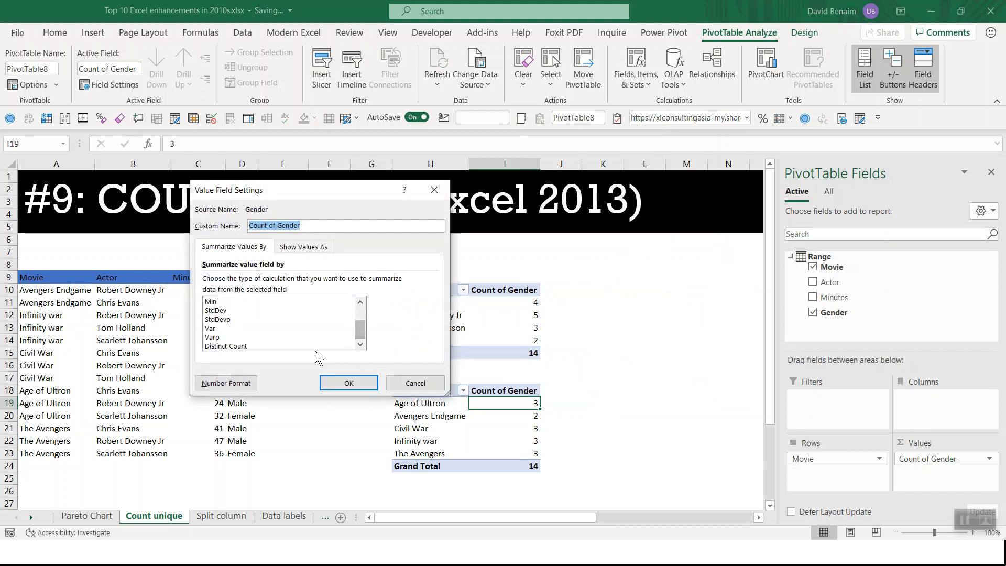
left_click(282, 346)
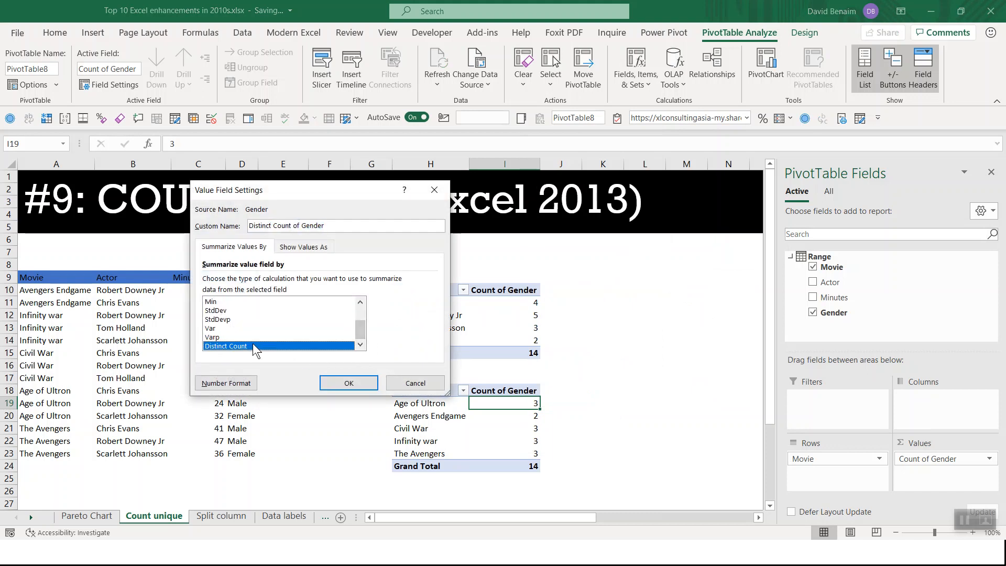
left_click(335, 381)
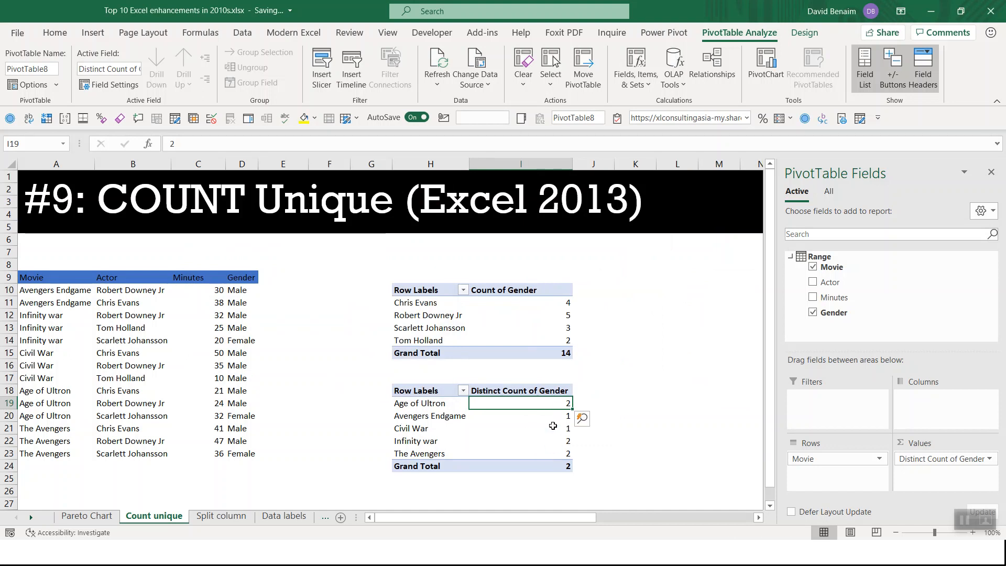
Review the available summary calculations for Count of Gender in the Actor PivotTable, leaving the value field settings as they are
left_click(531, 316)
right_click(531, 317)
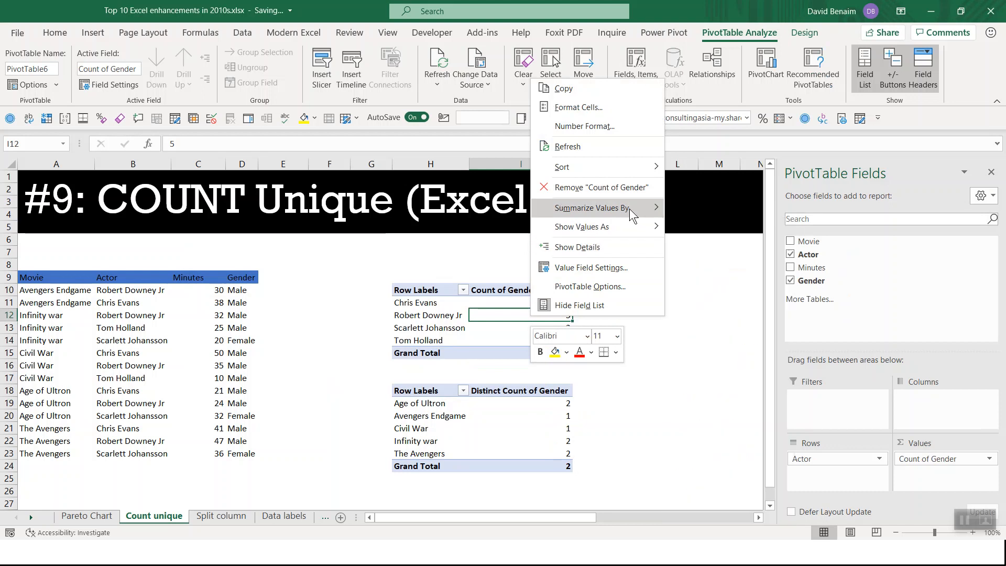
mouse_move(629, 208)
left_click(714, 323)
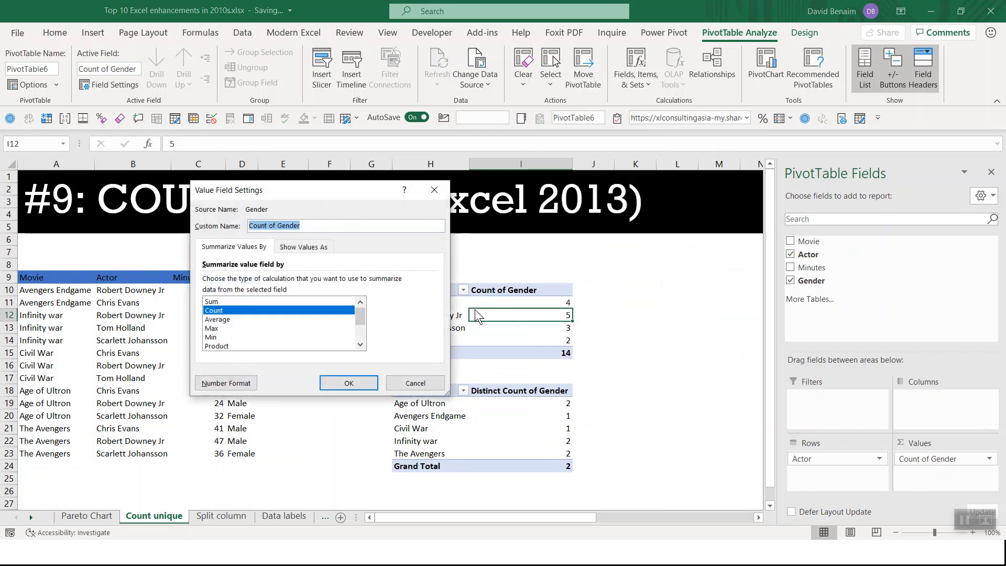
scroll(322, 330, "down", 2)
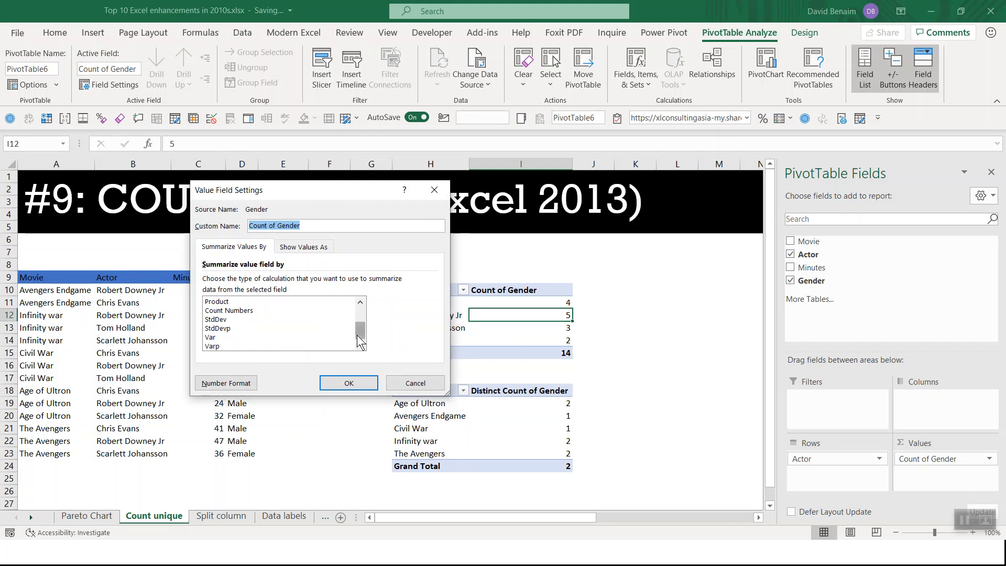
left_click(435, 383)
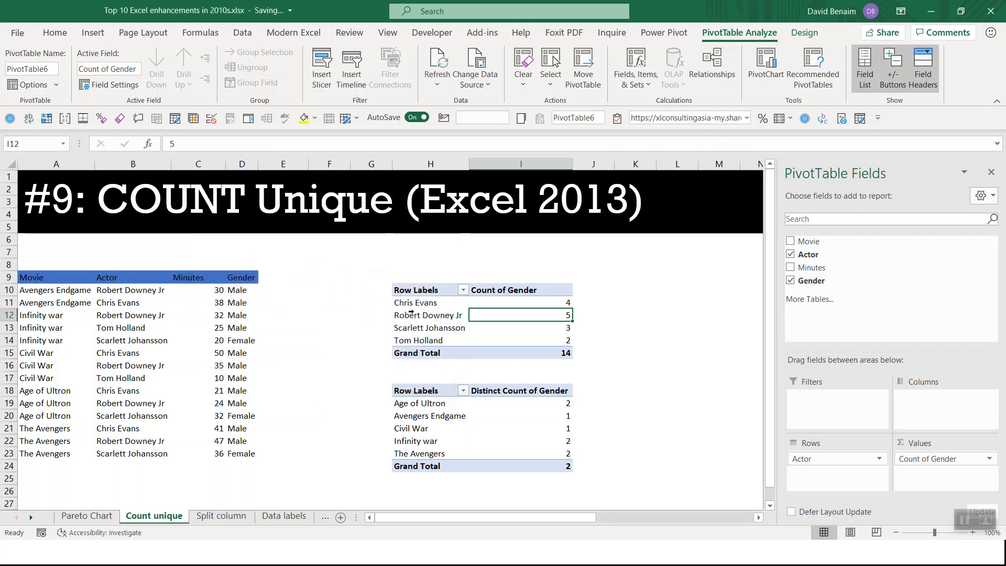
left_click(241, 341)
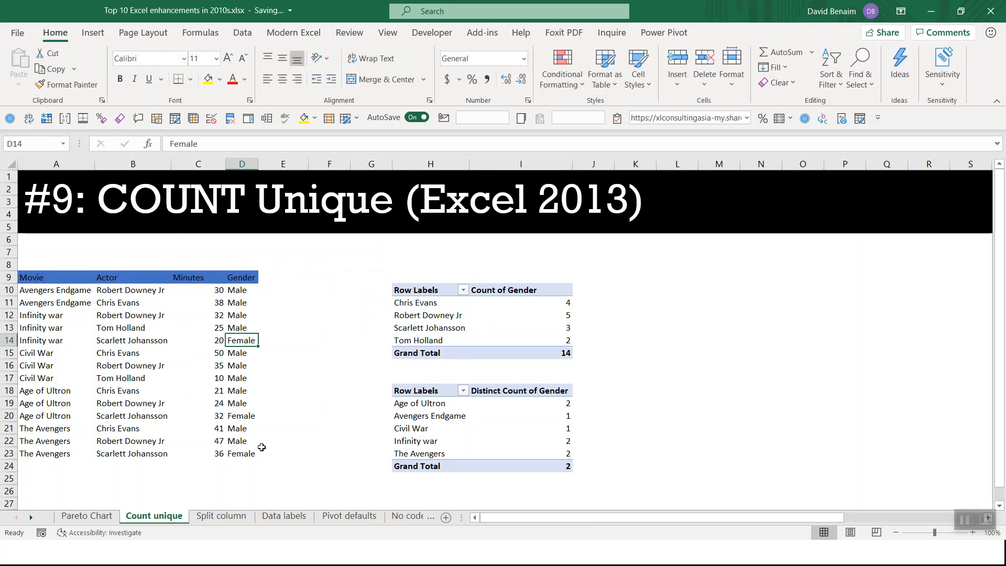
On the Split column sheet, copy the Functions column B9:B15 to cell B20
key("ctrl+Page_Down")
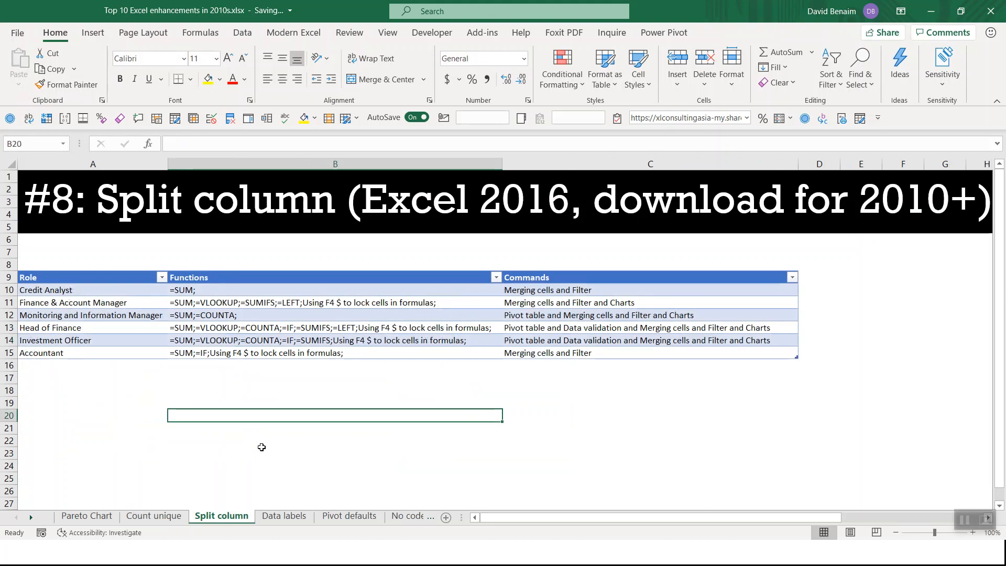
left_click_drag(257, 279, 266, 349)
key("ctrl+c")
left_click(253, 416)
key("ctrl+v")
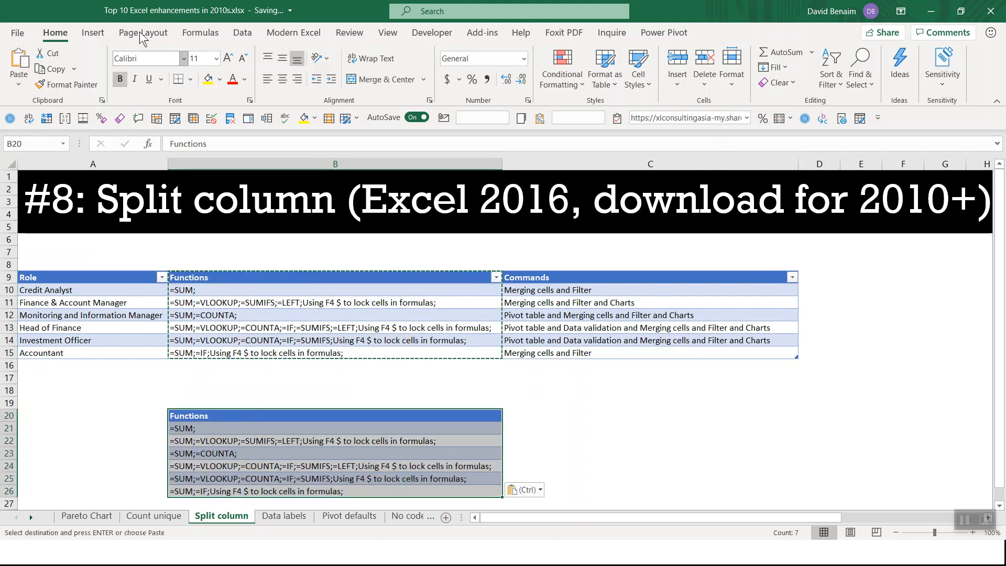
Try to split the copied Functions column with Text to Columns, using Delimited with the semicolon delimiter added
left_click(233, 33)
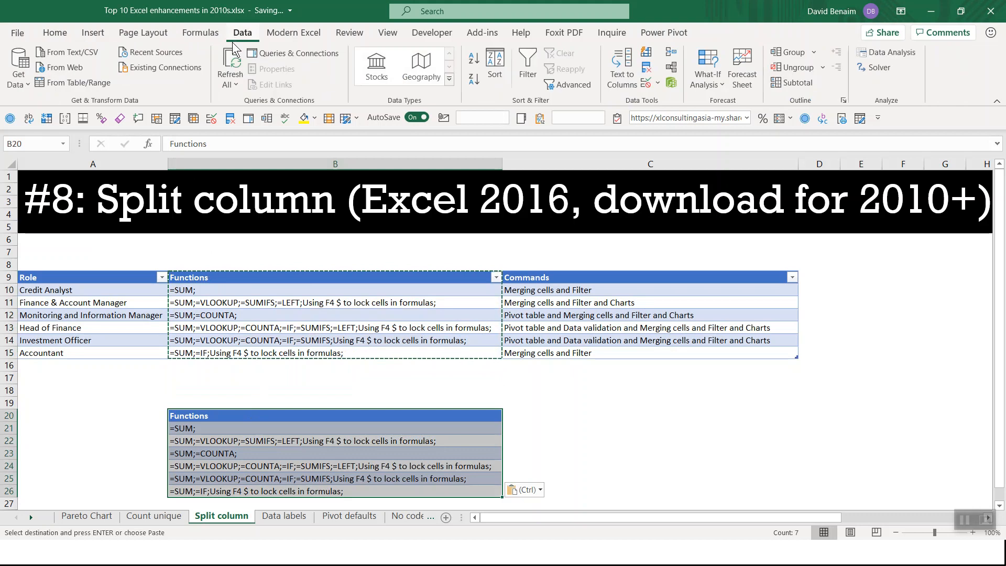
left_click(628, 74)
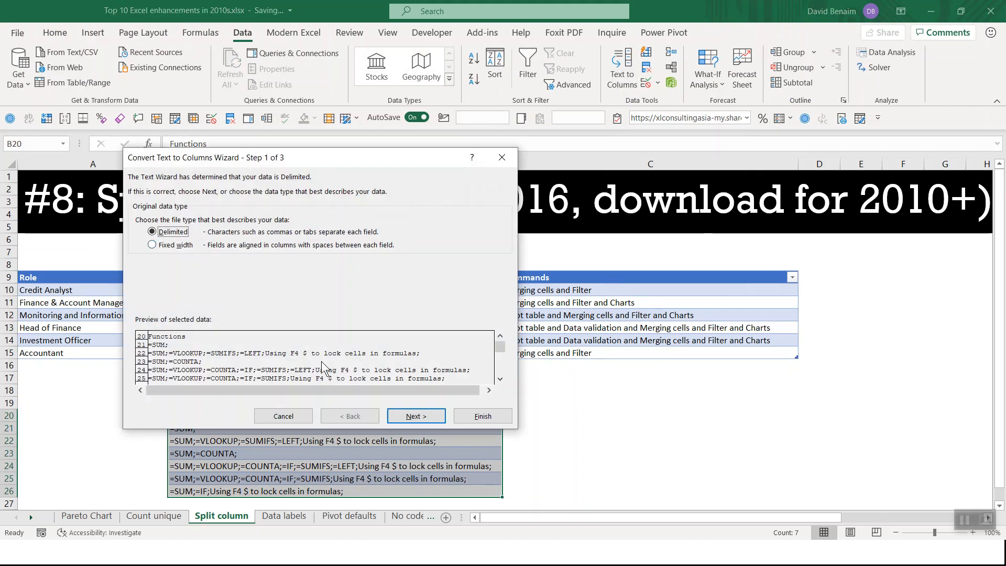
left_click(411, 416)
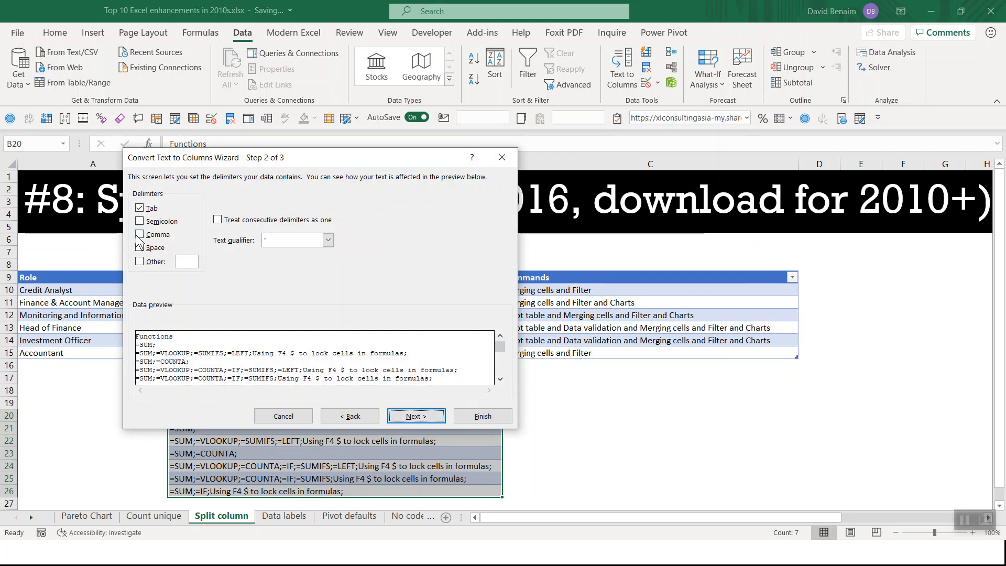
left_click(140, 223)
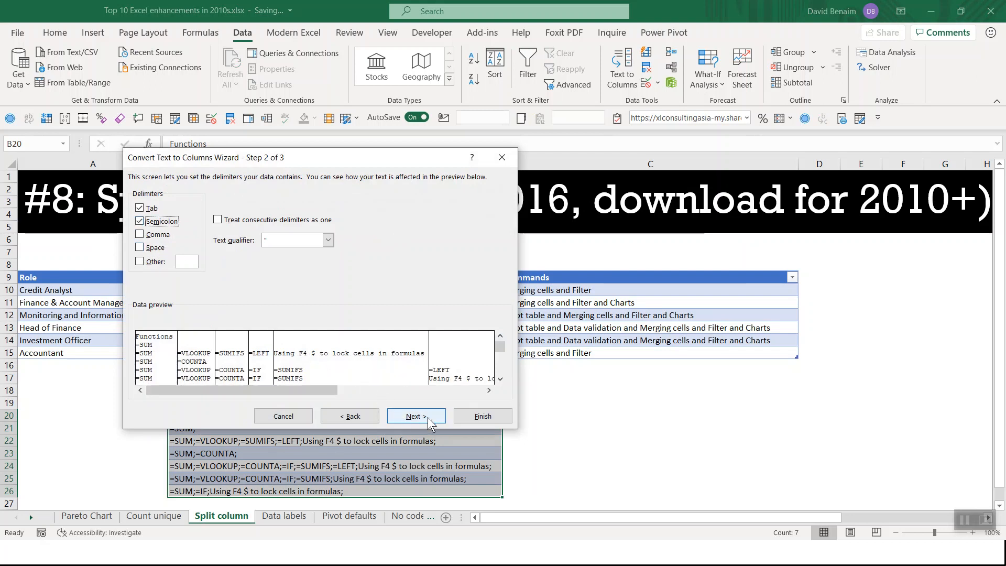
left_click(473, 415)
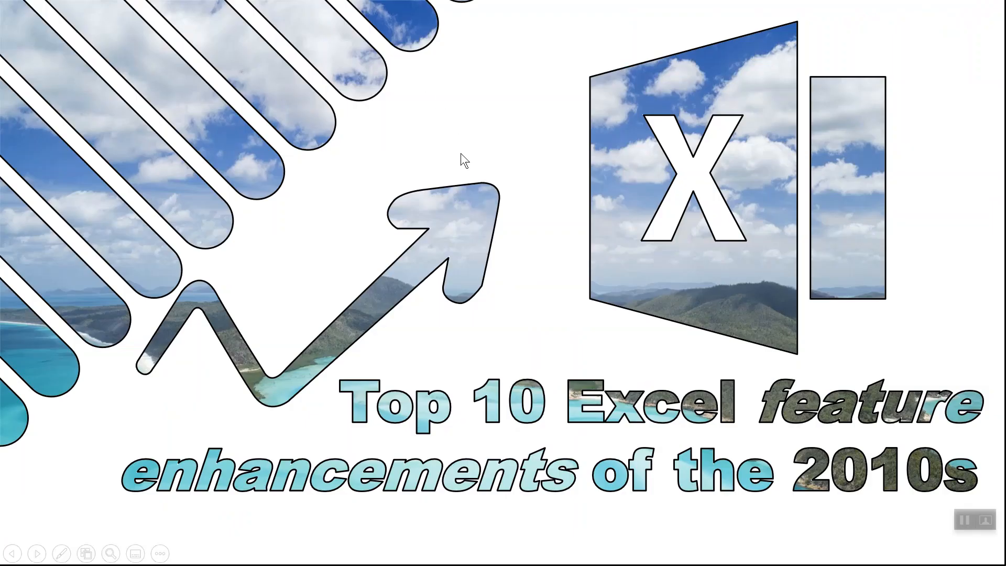
Switch back to Excel and reopen Top 10 Excel enhancements in 2010s.xlsx at the Split column sheet
key("alt+Tab")
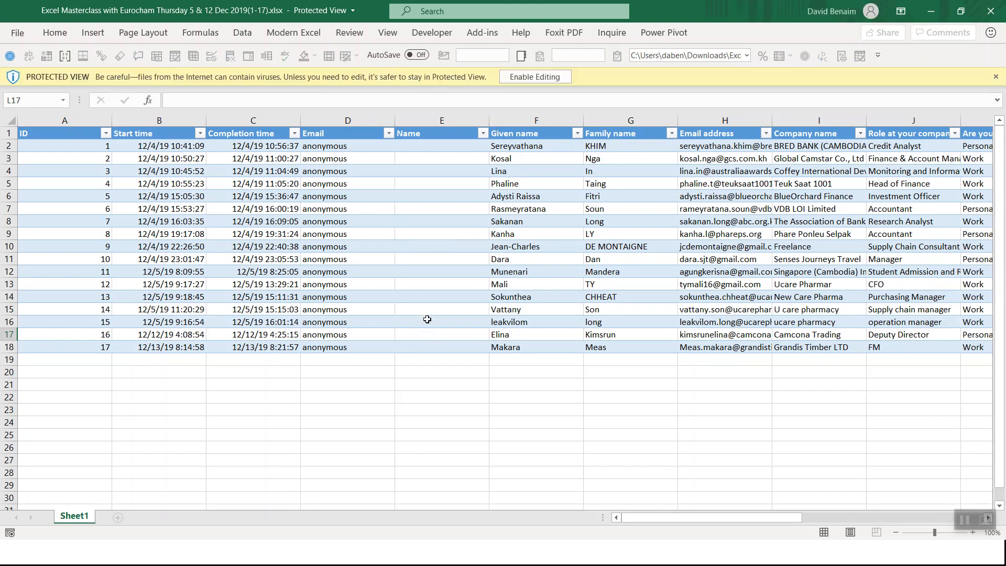
left_click(326, 474)
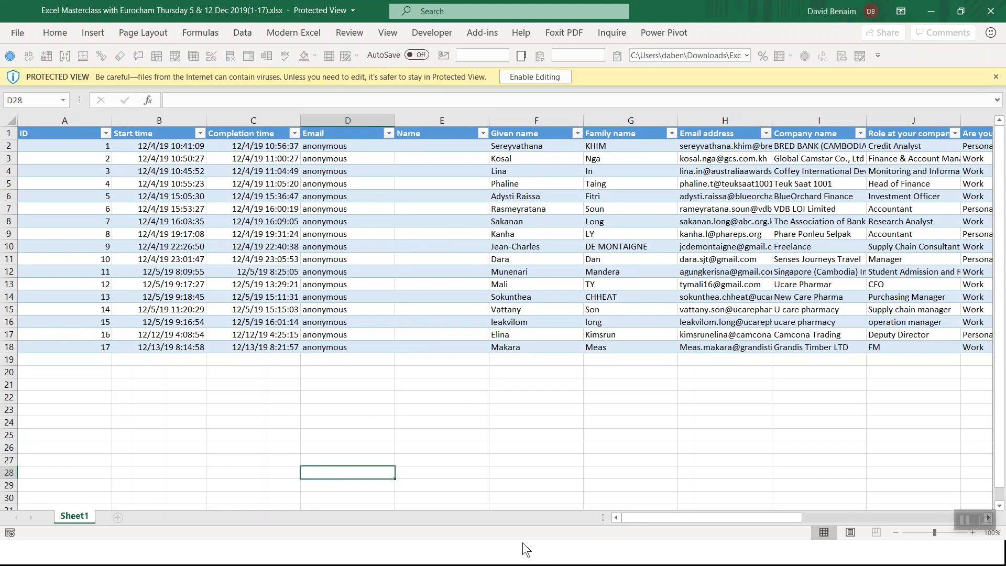
key("alt+Tab")
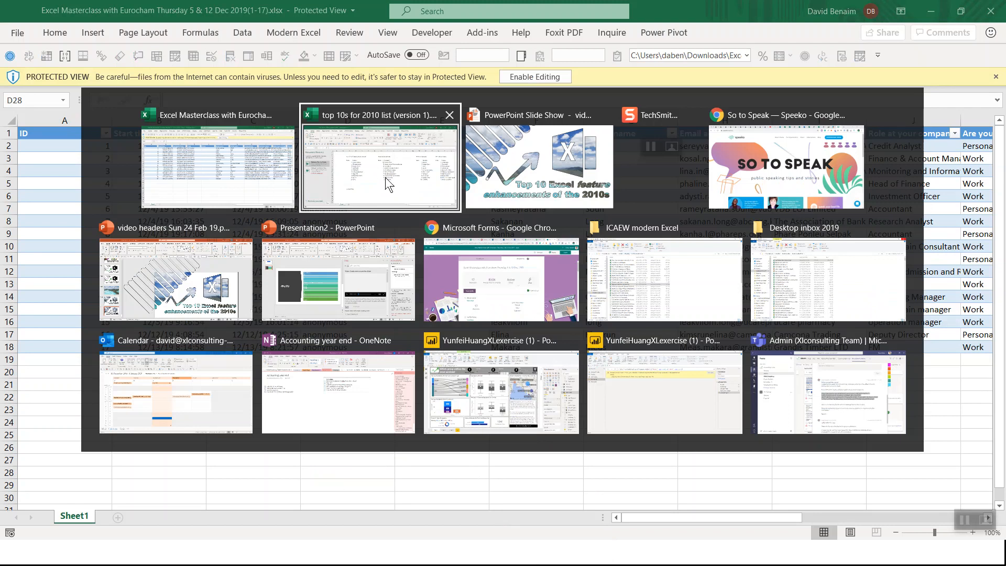
left_click(211, 191)
left_click(333, 372)
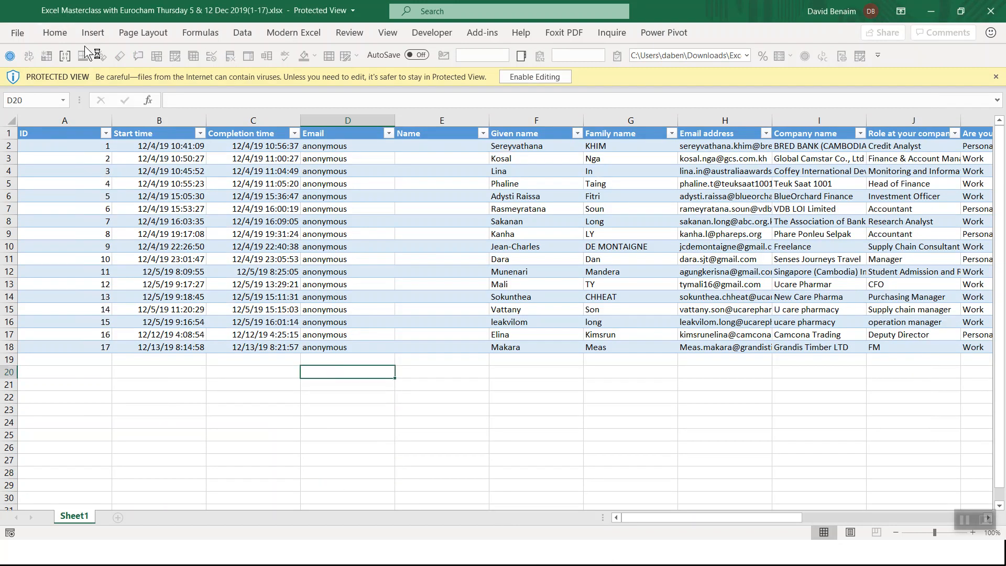
left_click(21, 33)
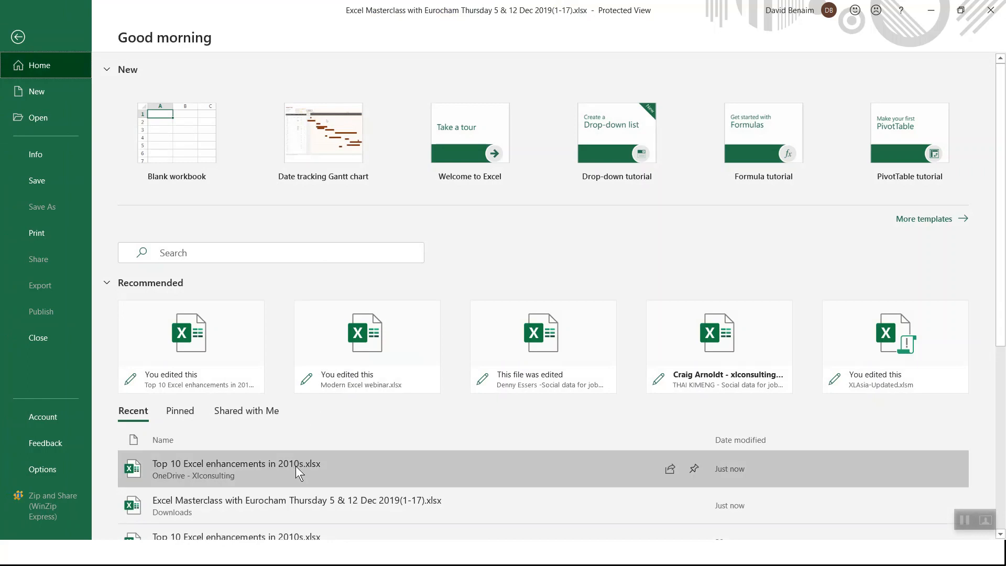
left_click(296, 466)
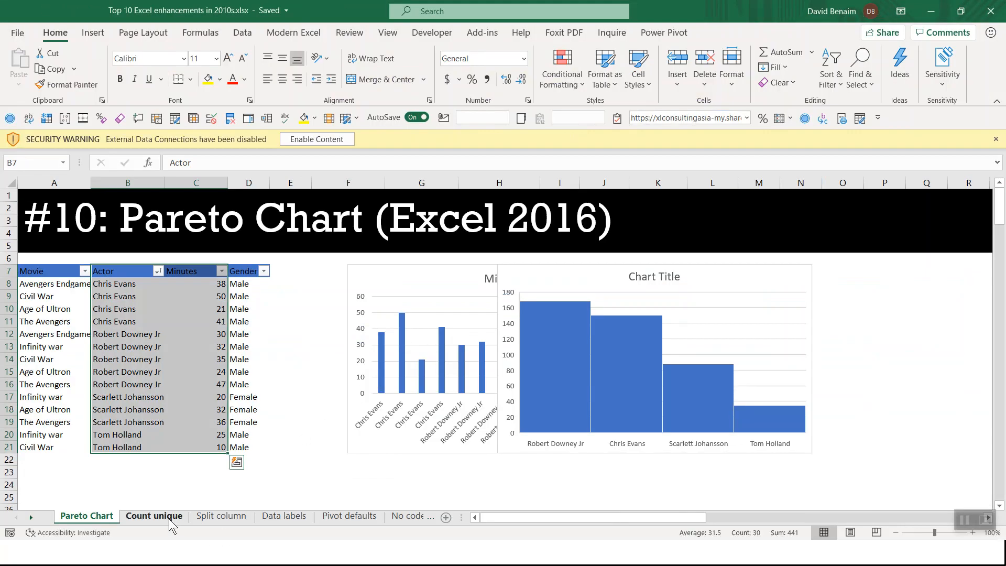
left_click(168, 518)
left_click(215, 518)
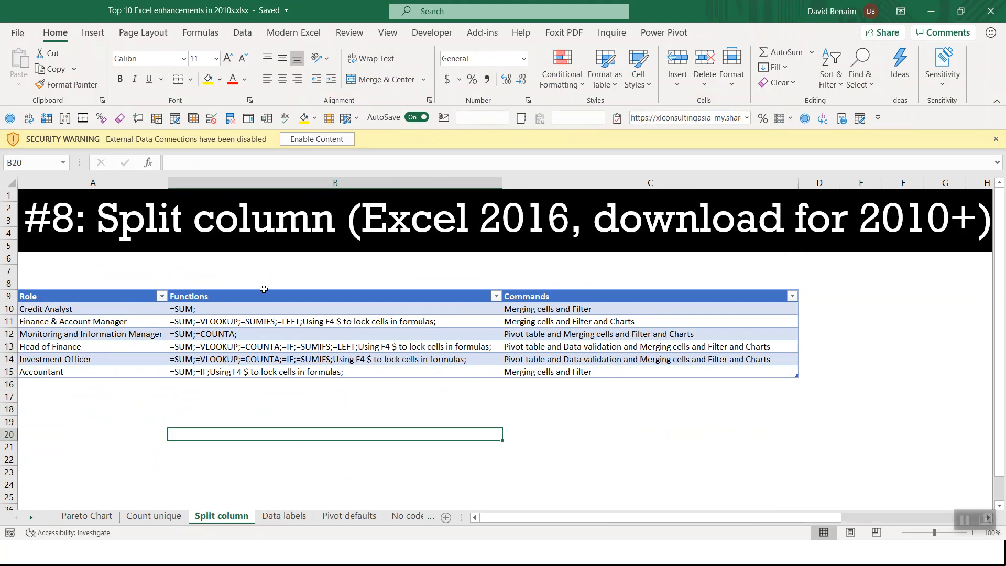
Copy the Functions column B9:B15, and enable the workbook's content as a Trusted Document
left_click_drag(283, 300, 286, 372)
key("ctrl+c")
left_click(262, 435)
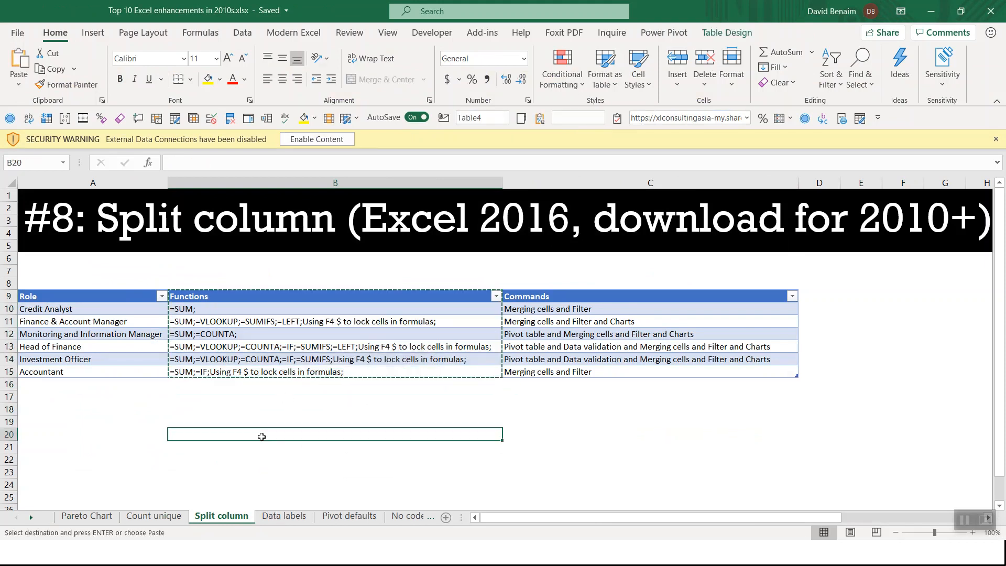
left_click(321, 140)
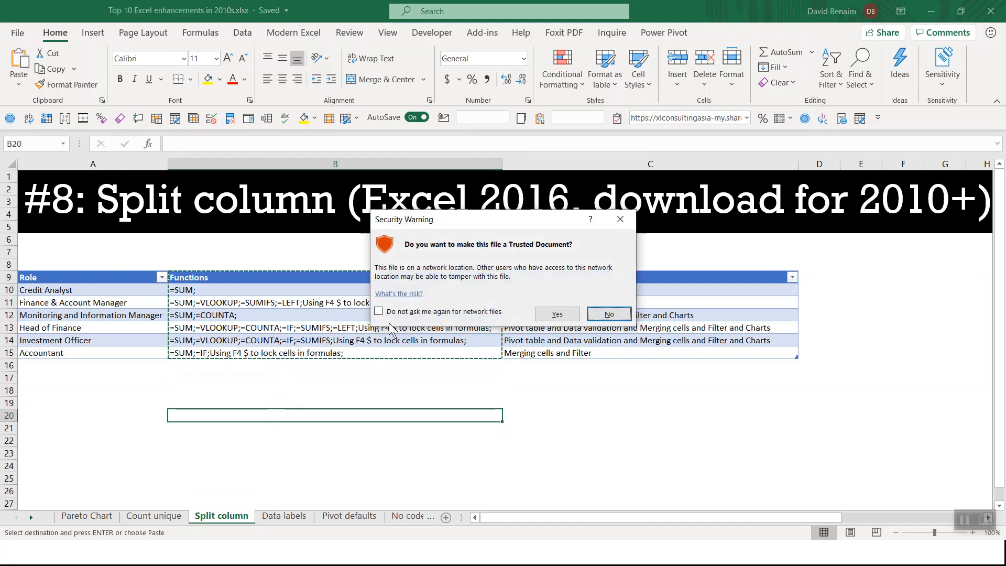
left_click(571, 319)
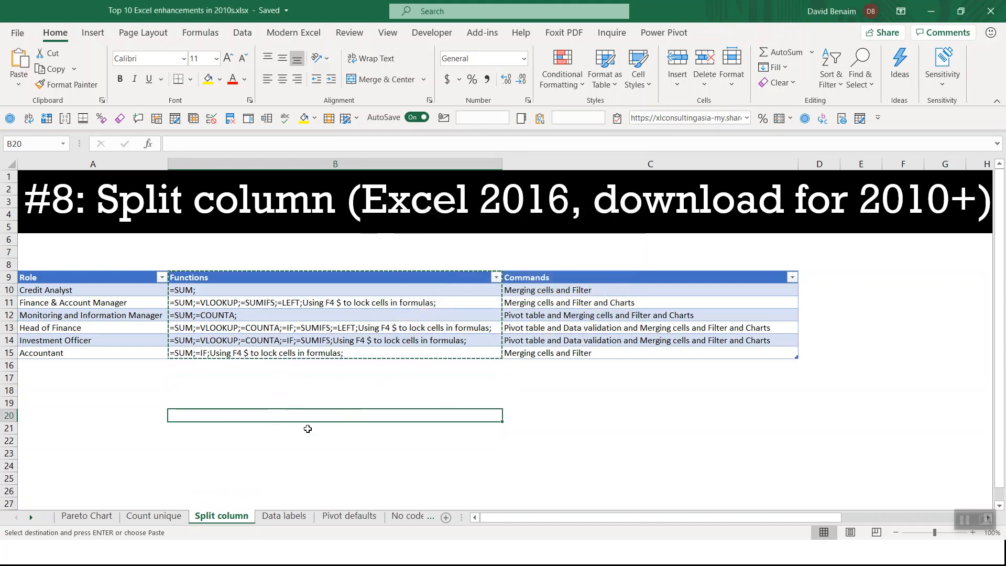
Paste the copied Functions column at B19 and end the copy mode
left_click(309, 401)
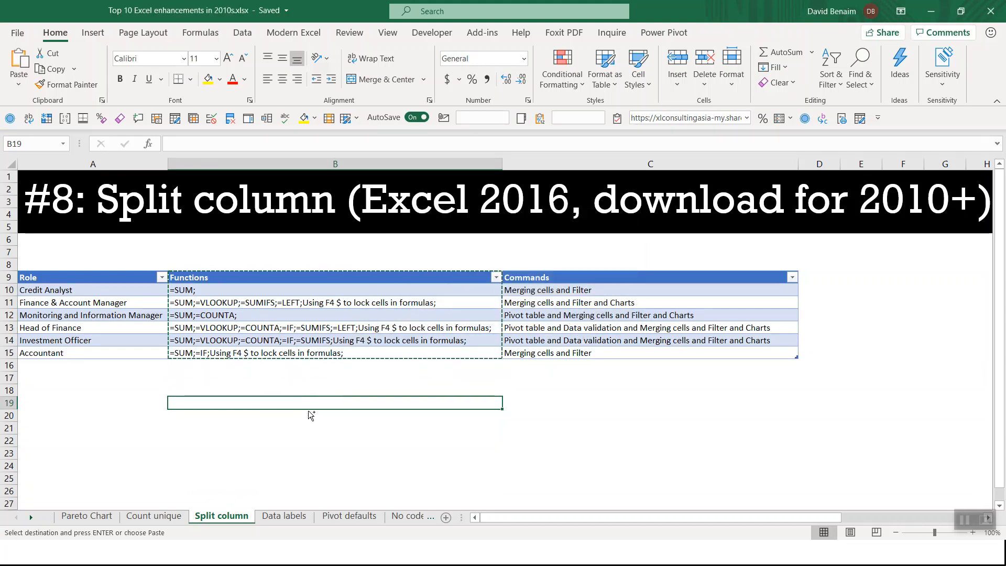
key("ctrl+v")
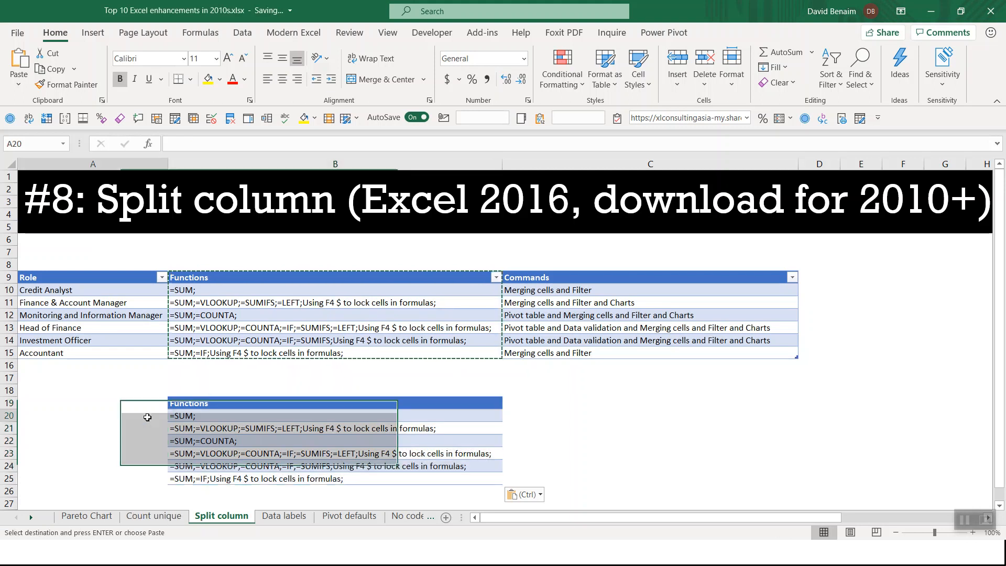
left_click(145, 415)
key("Escape")
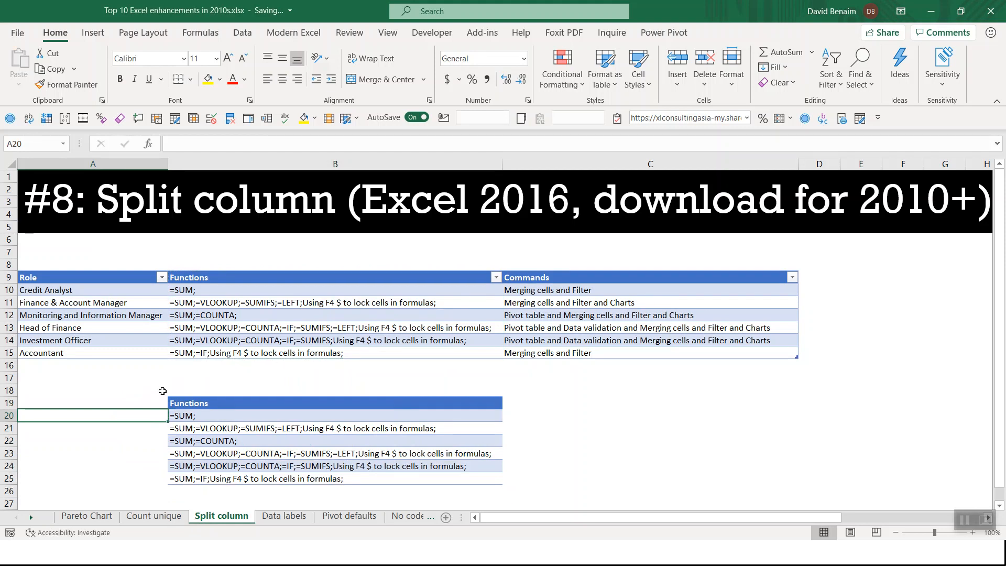
Split B20:B25 into separate columns with Text to Columns, using Delimited with the semicolon delimiter added
key("Right")
key("ctrl+shift+Down")
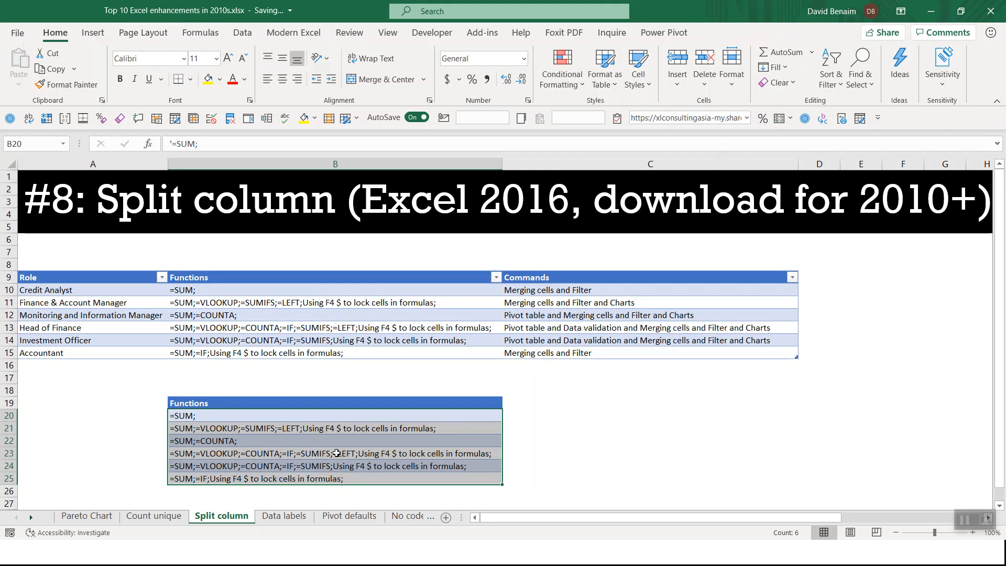
left_click(241, 33)
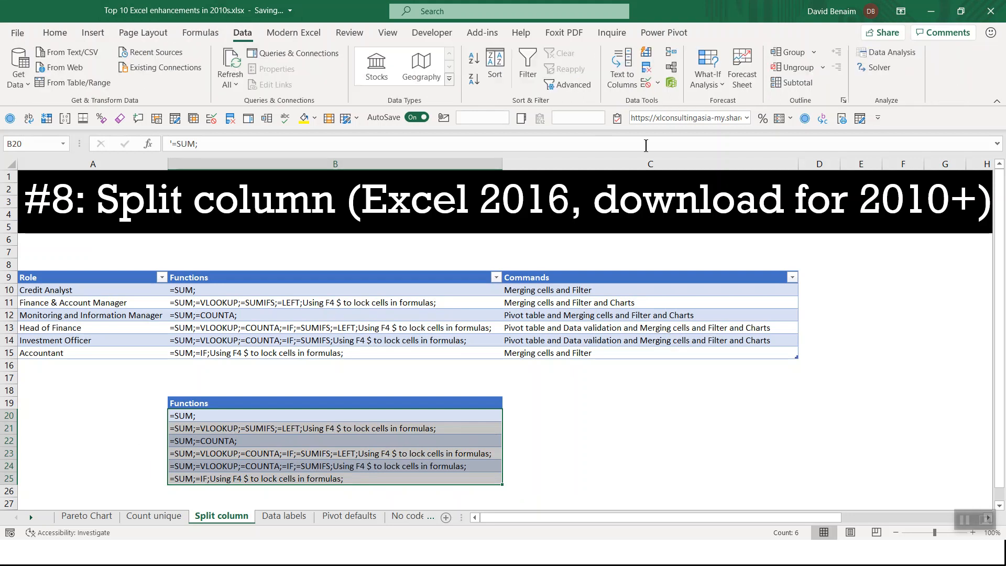
left_click(623, 61)
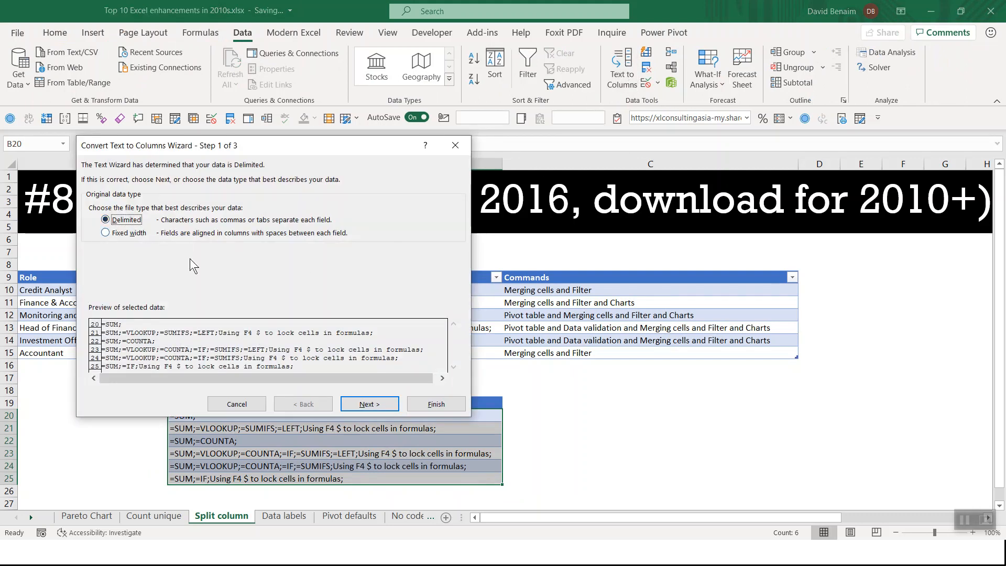
left_click(369, 404)
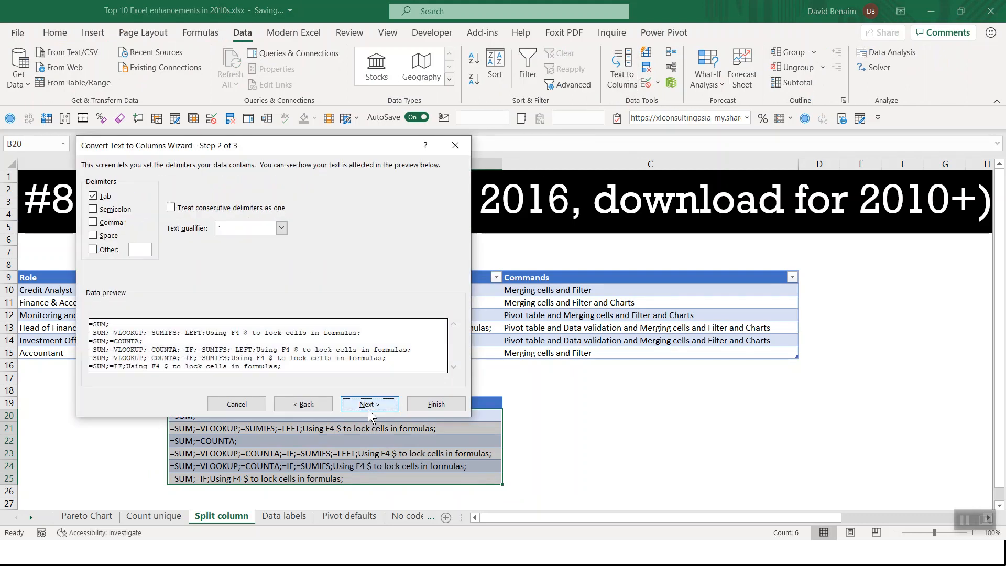
left_click(102, 210)
left_click(420, 403)
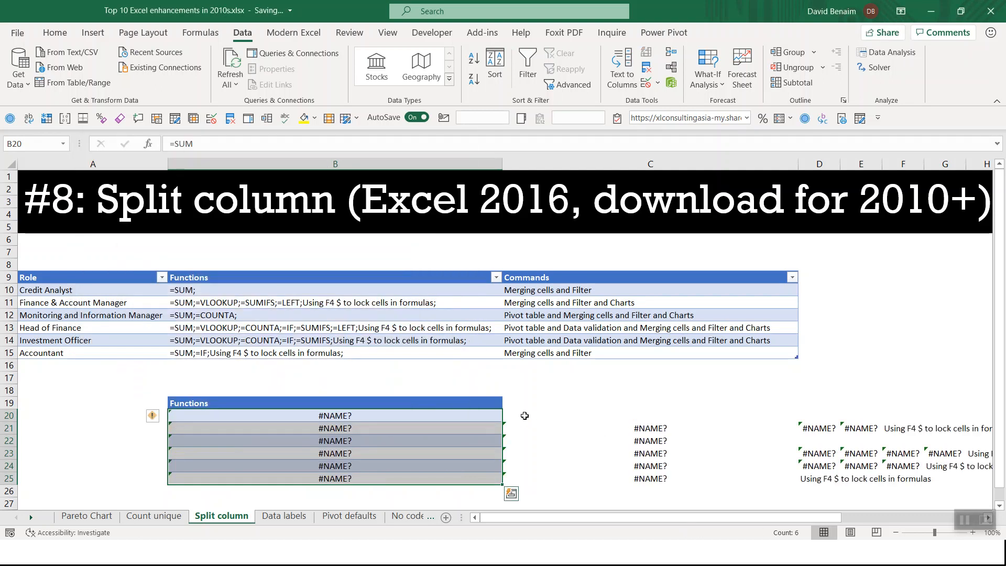
Clear the pasted Functions column and its split results below the table
left_click_drag(393, 381, 809, 430)
key("Delete")
left_click_drag(137, 327, 233, 328)
Remove every equals sign from the table's Functions entries in B10:B15 by replacing "=" with nothing
left_click(242, 293)
key("ctrl+shift+Down")
key("ctrl+h")
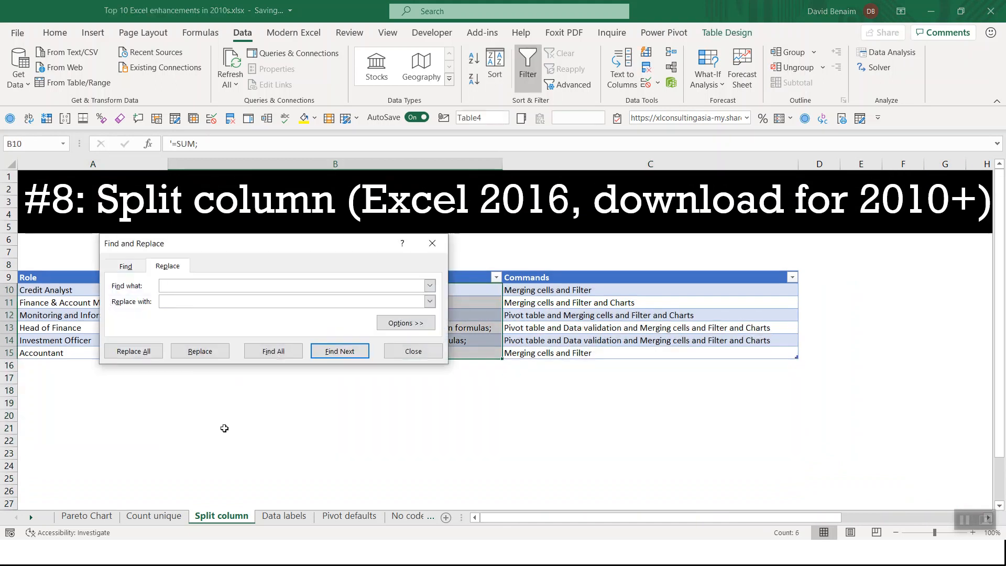
type("=")
key("Tab")
left_click(133, 351)
left_click(512, 314)
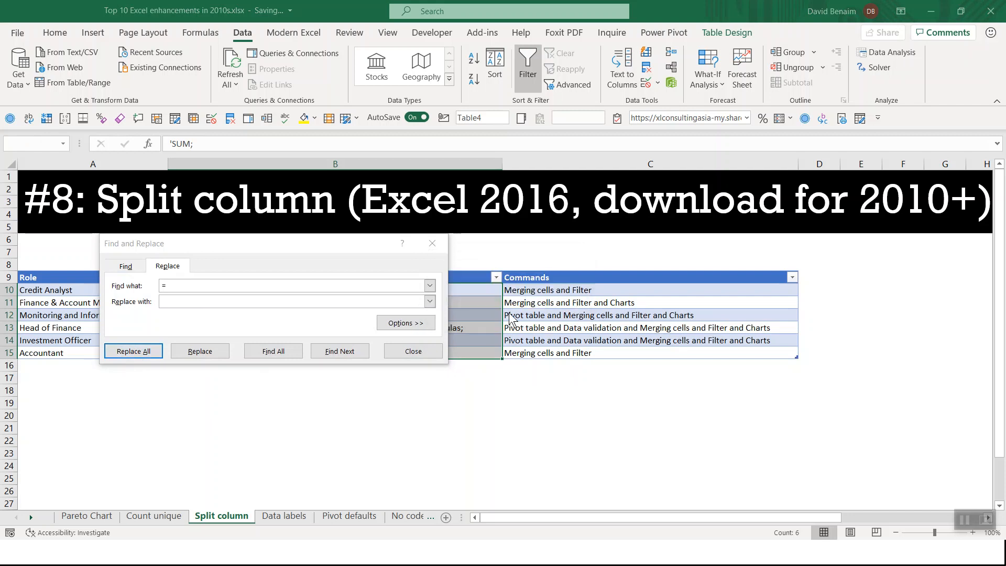
left_click(413, 351)
left_click(316, 403)
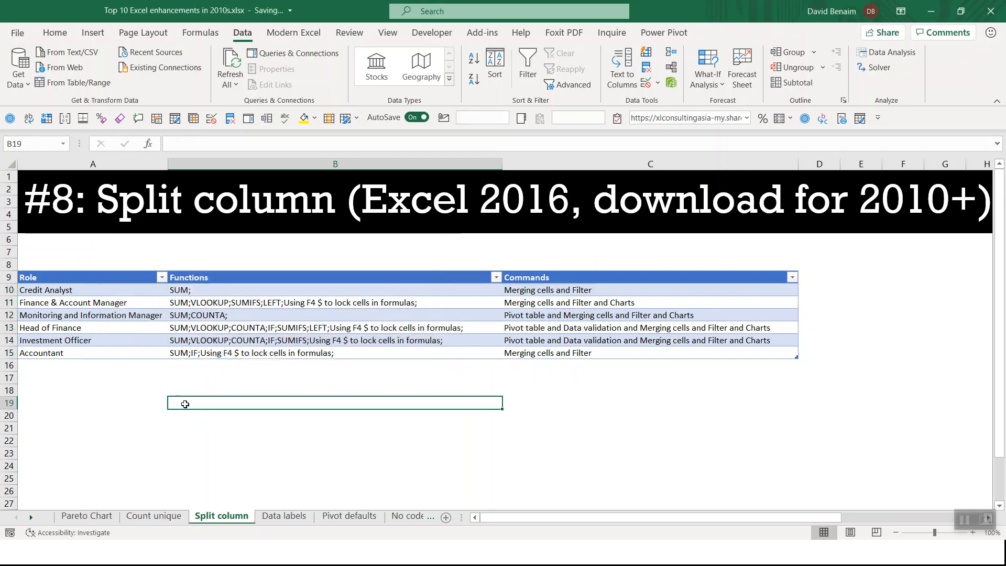
Copy the Functions entries B10:B15 to B19 and clear the formatting of the pasted cells
left_click_drag(216, 293, 223, 352)
key("ctrl+c")
left_click(222, 403)
key("ctrl+v")
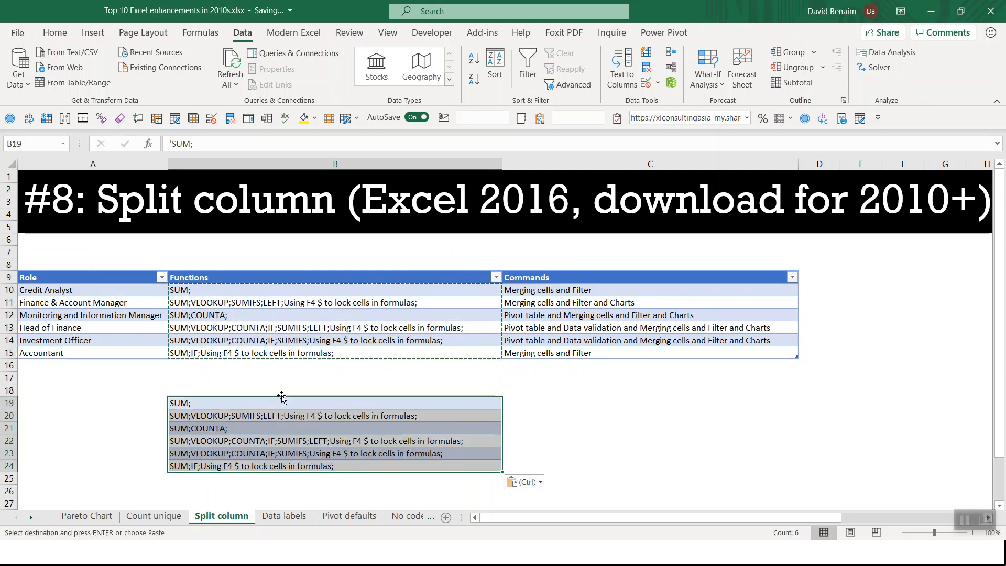
key("alt+7")
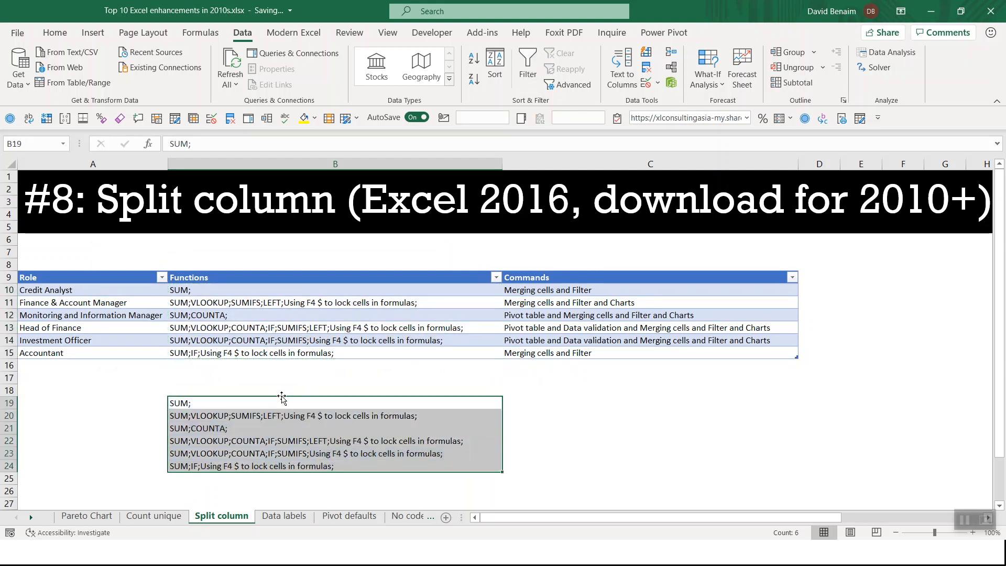
Change the copied Functions entry in B19 to "SUM;IF"
key("Right")
key("Left")
key("ctrl+shift+Down")
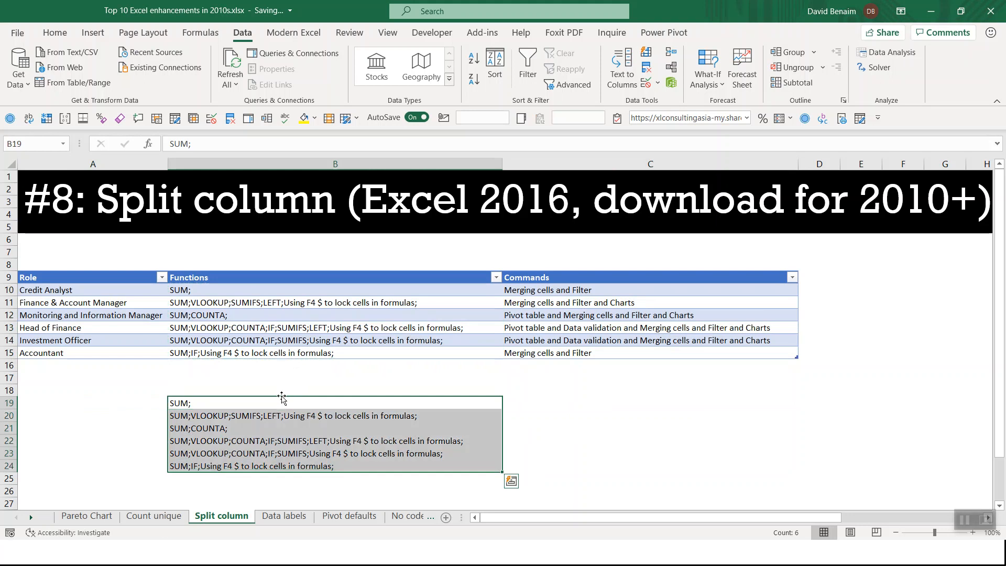
left_click(210, 405)
double_click(202, 403)
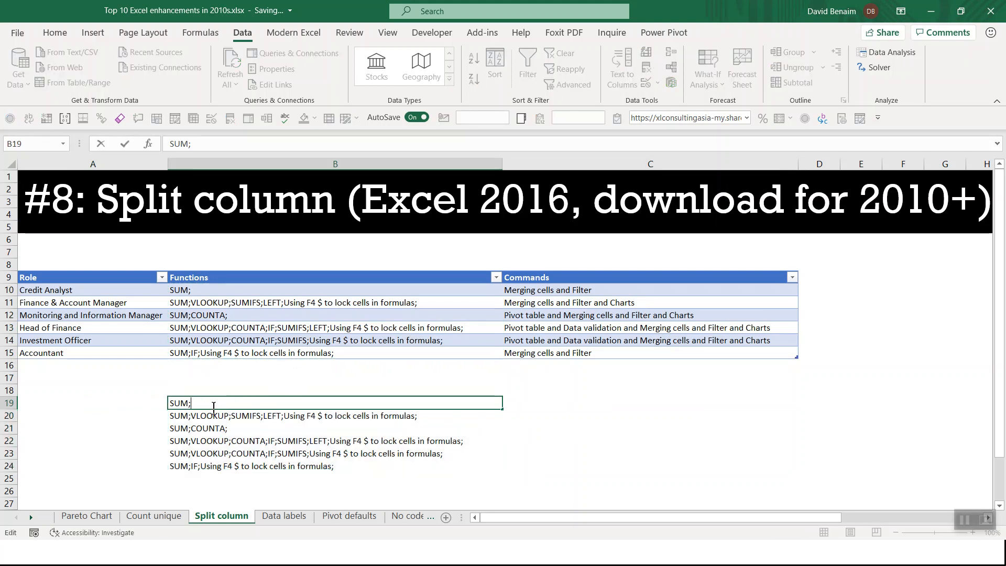
type("IF")
key("Delete")
key("Return")
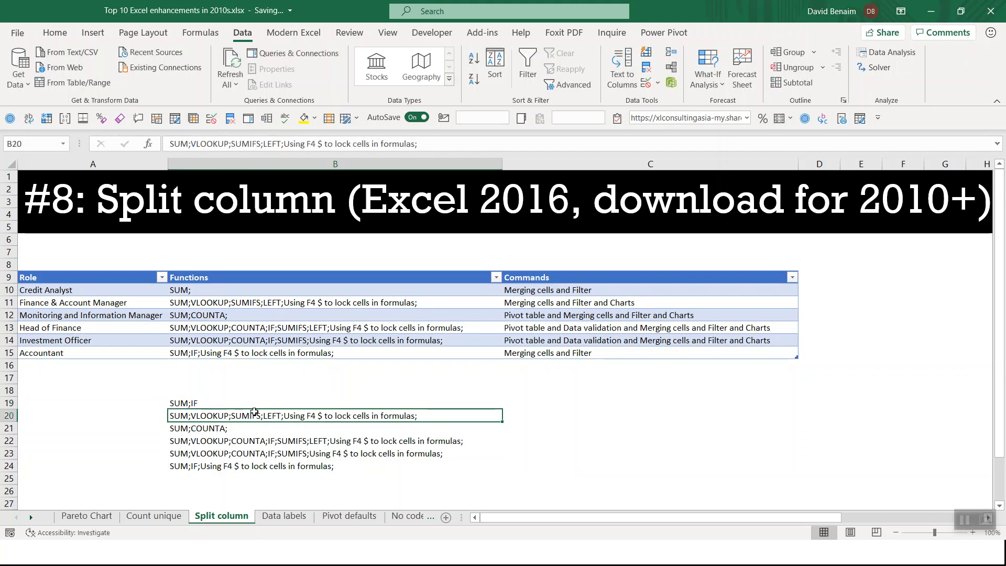
left_click(117, 442)
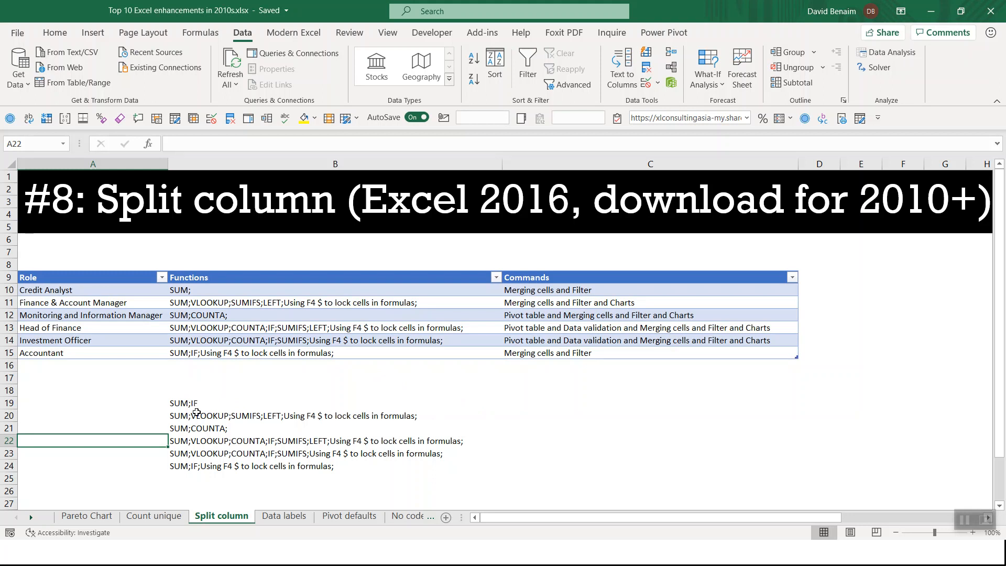
Split B19:B24 into separate columns with Text to Columns, using Delimited with the Tab and Semicolon delimiters
left_click_drag(186, 406, 213, 466)
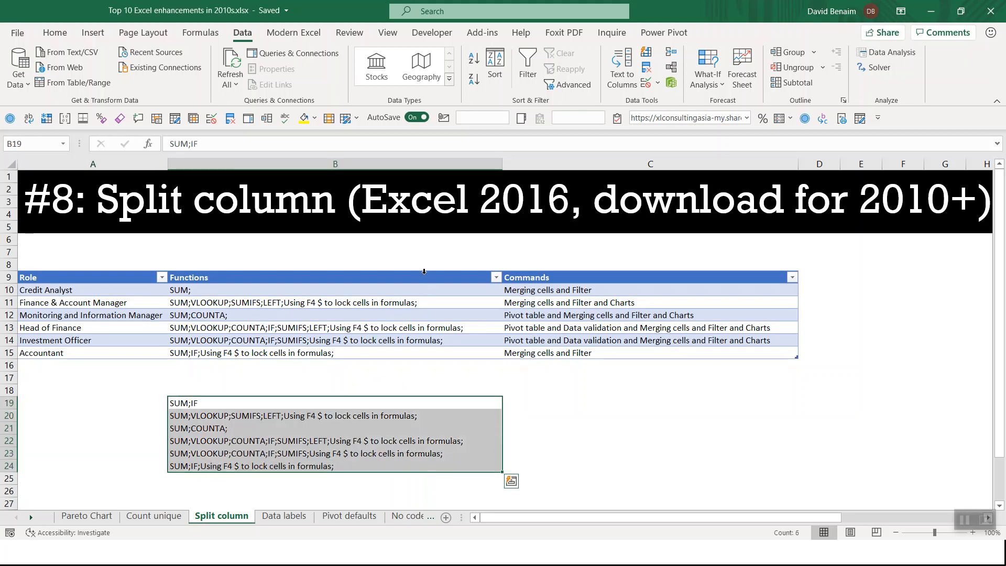
left_click(621, 80)
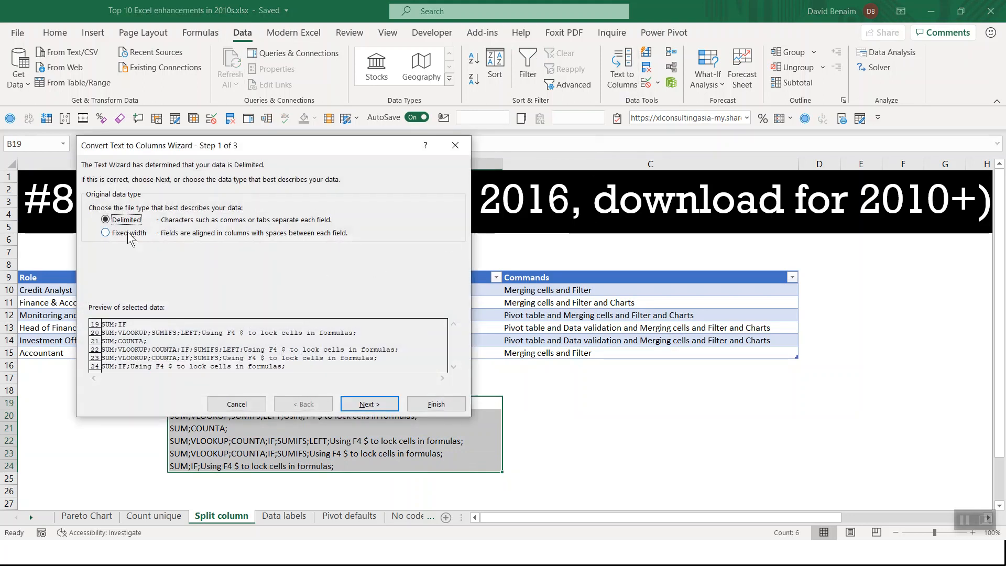
left_click(370, 404)
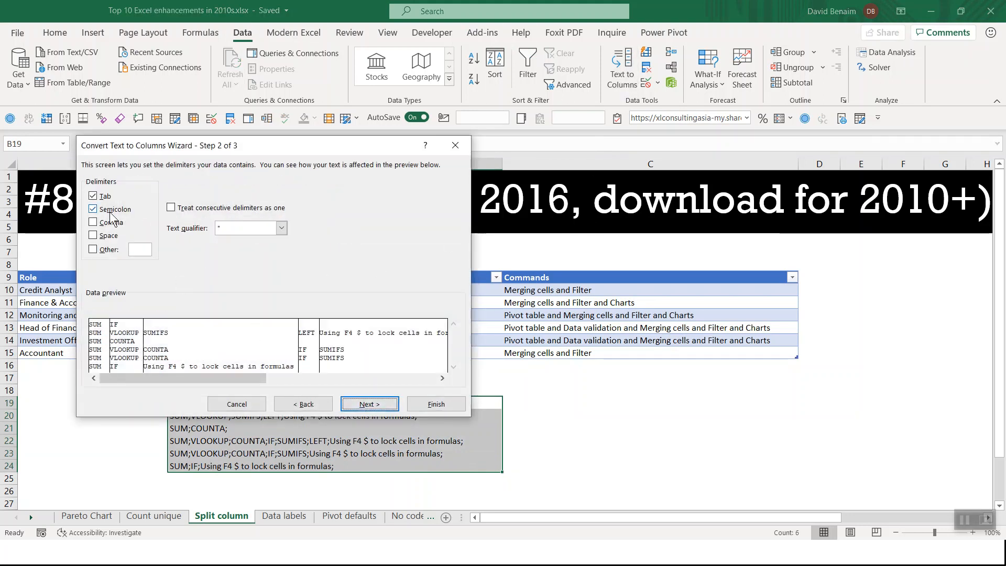
left_click(95, 210)
left_click(94, 209)
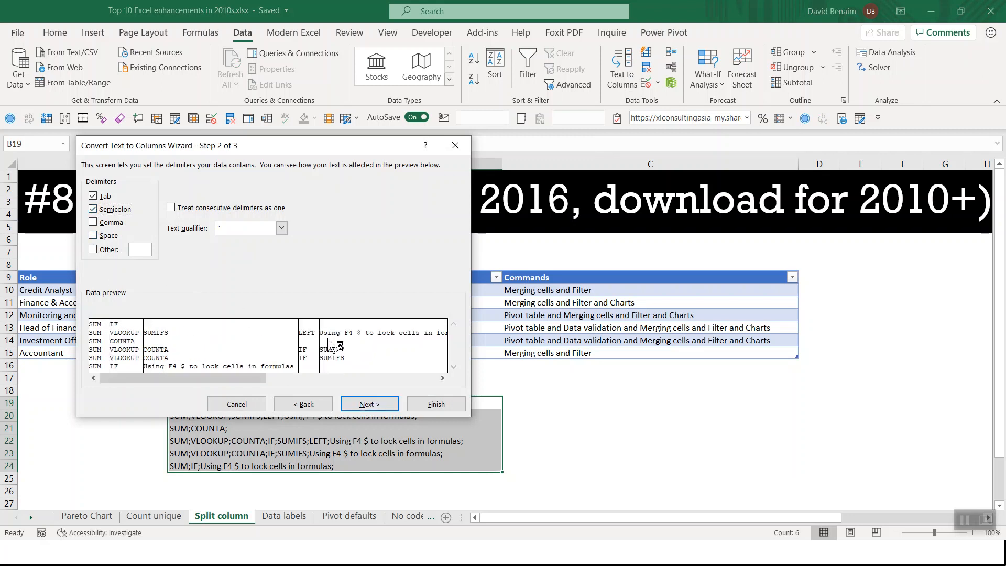
left_click(435, 404)
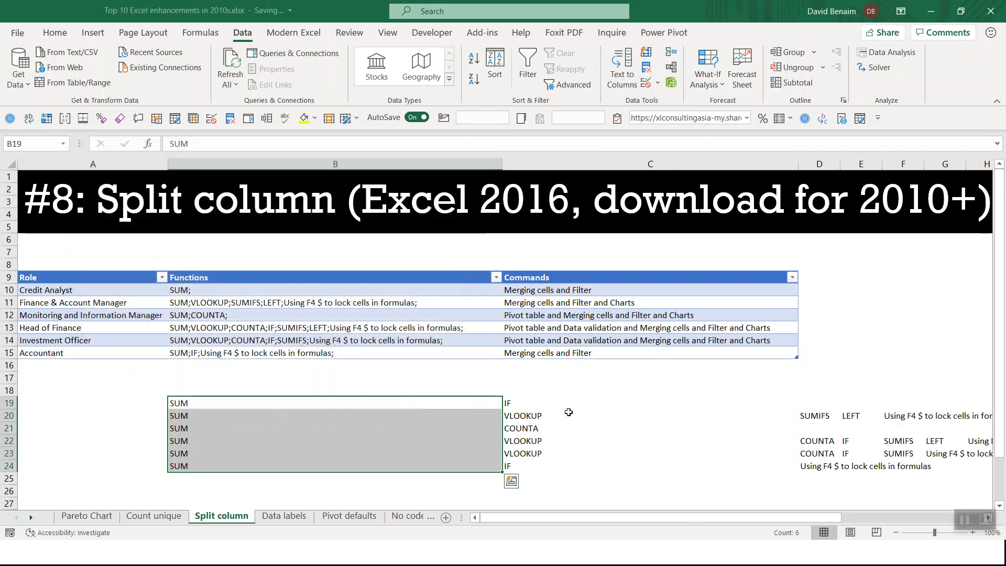
Examine the split function names below the table and compare them with the original Functions column
key("Right")
key("Down")
key("Down")
key("Down")
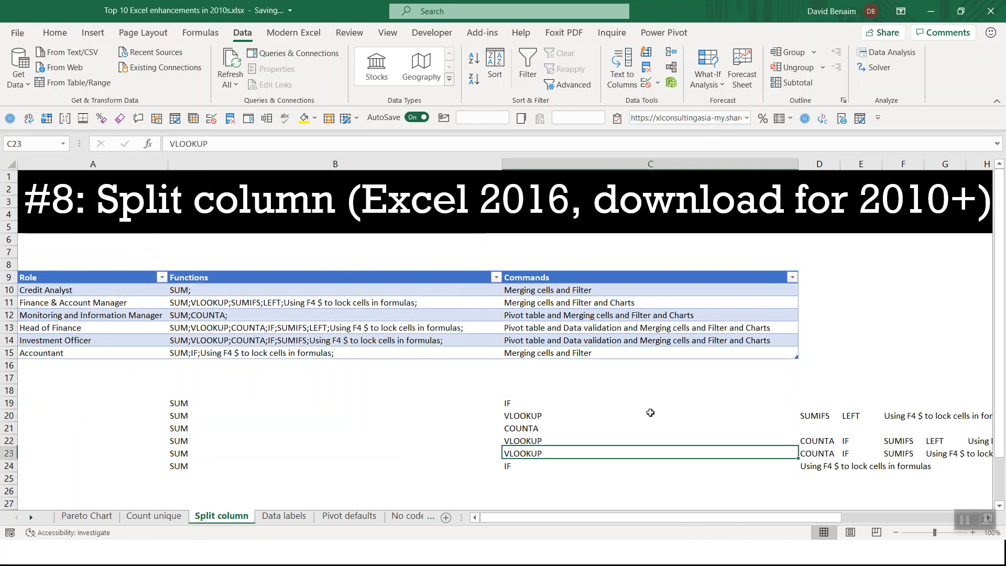
key("Down")
key("Down")
key("Right")
key("Right")
key("Right")
key("Right")
key("Right")
key("Left")
key("Left")
key("Left")
key("Left")
key("Left")
key("Left")
key("Up")
key("Up")
key("Up")
key("Up")
key("Up")
key("Up")
key("Up")
key("Up")
key("Up")
key("Up")
key("Up")
key("Up")
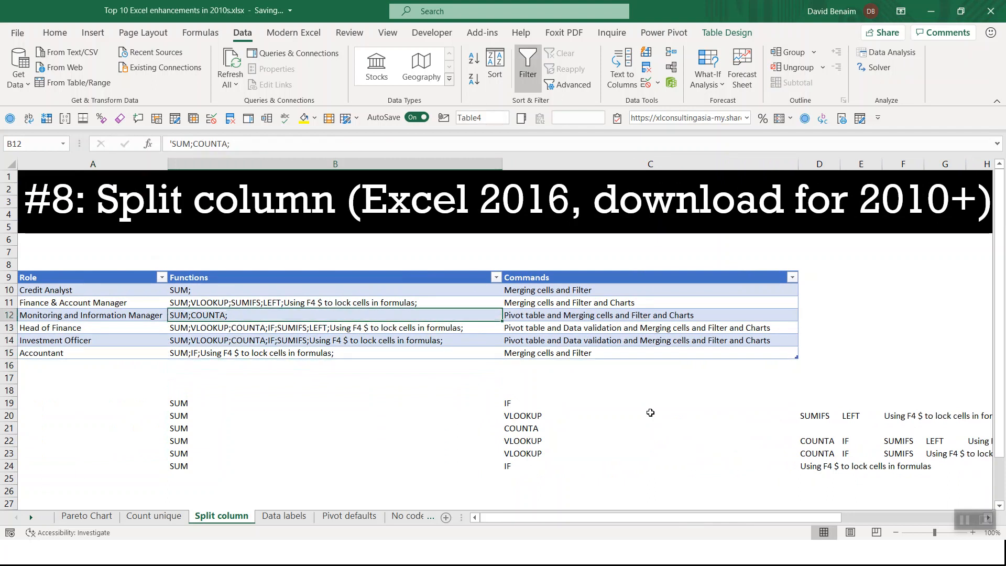
Examine which word separates the entries in the table's Commands column, leaving the cell text unedited
left_click(571, 302)
double_click(570, 303)
double_click(563, 302)
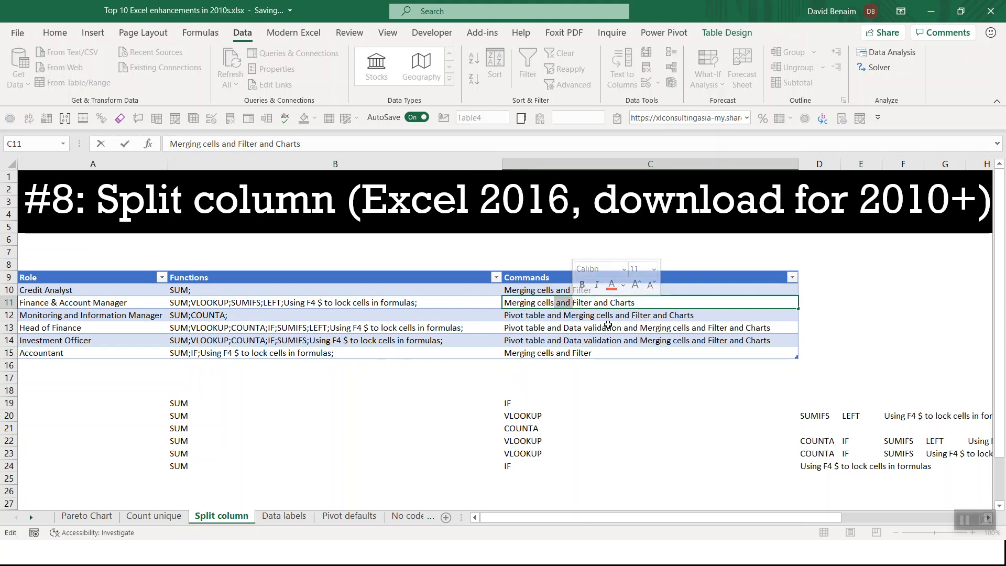
key("Escape")
key("Down")
key("Down")
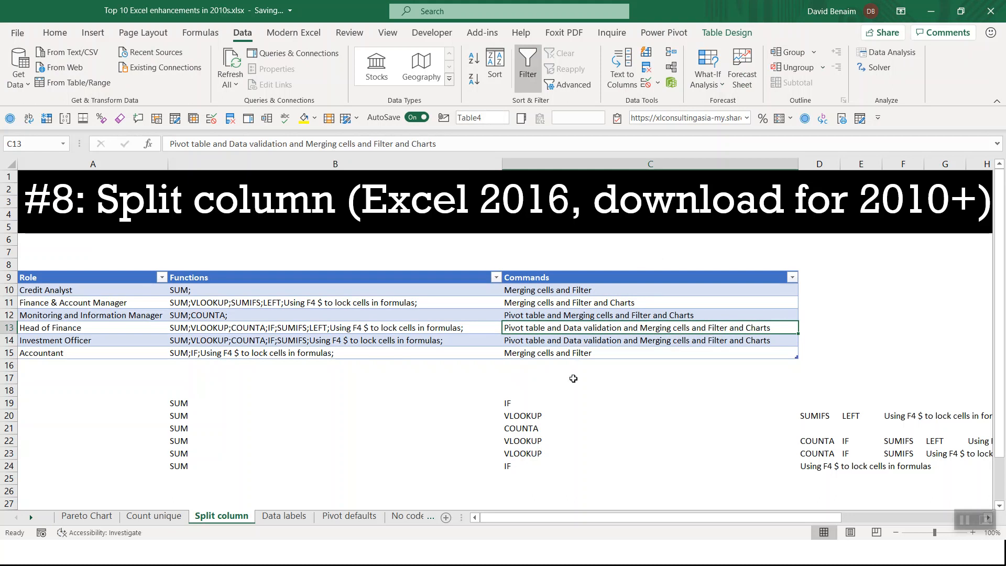
Open the Role, Functions and Commands table in the Power Query Editor as a new query
left_click(211, 316)
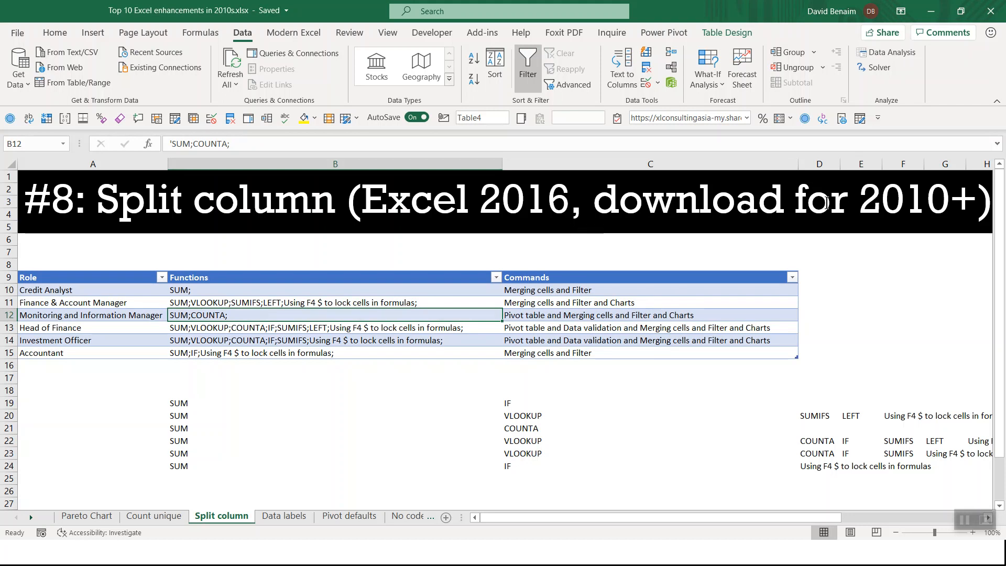
left_click(124, 300)
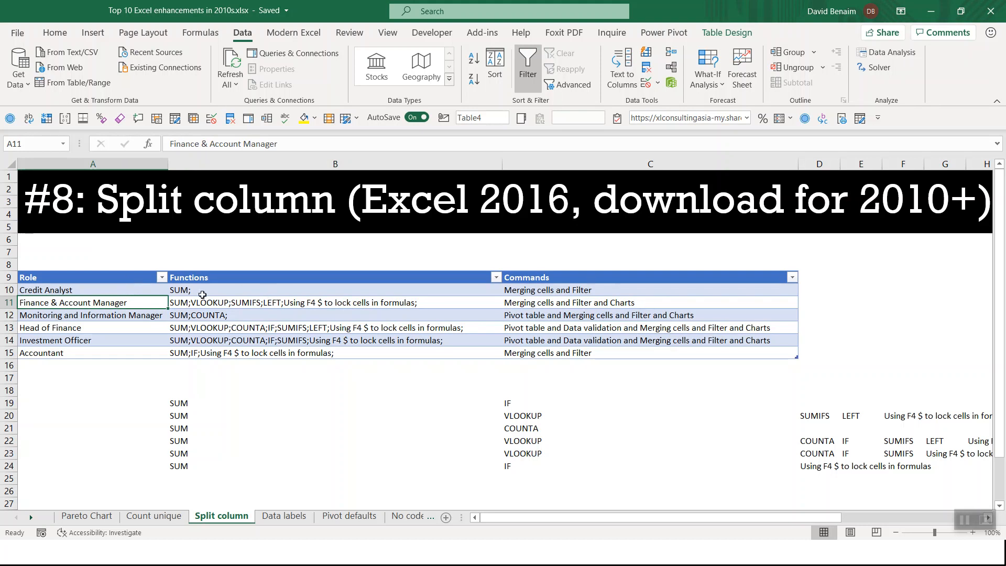
left_click(92, 88)
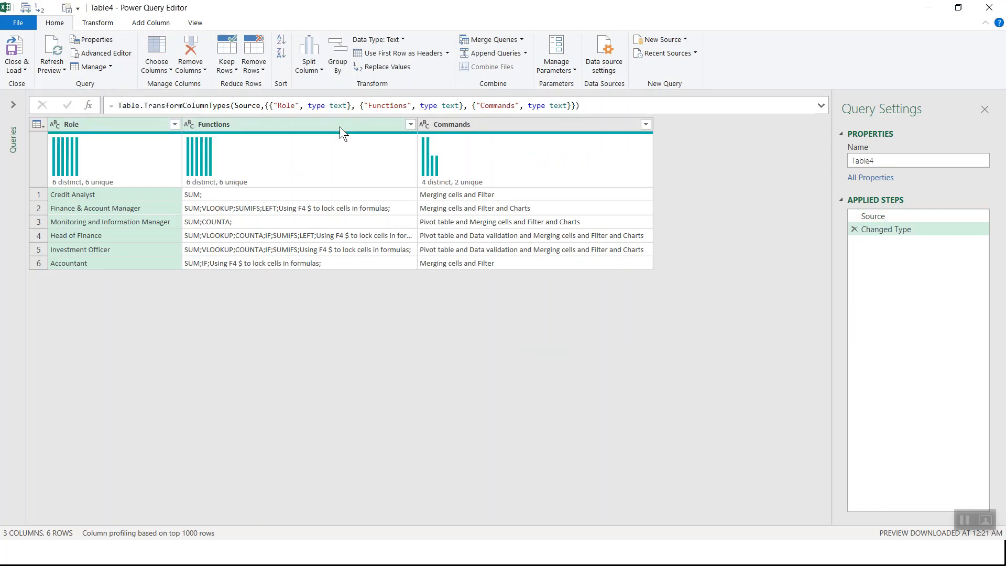
Split the Commands column by the custom delimiter " and ", including the surrounding spaces, at each occurrence
left_click(476, 126)
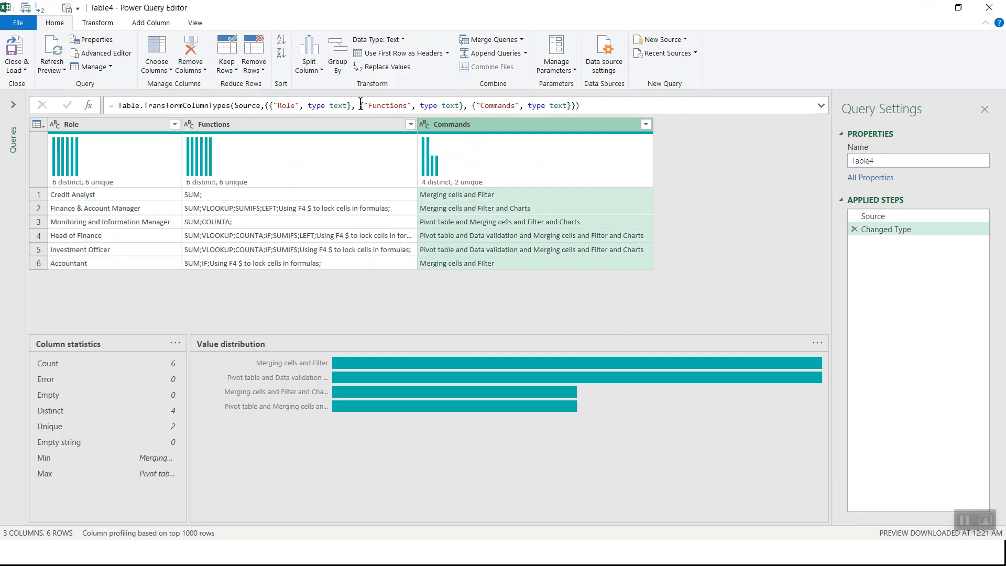
left_click(317, 72)
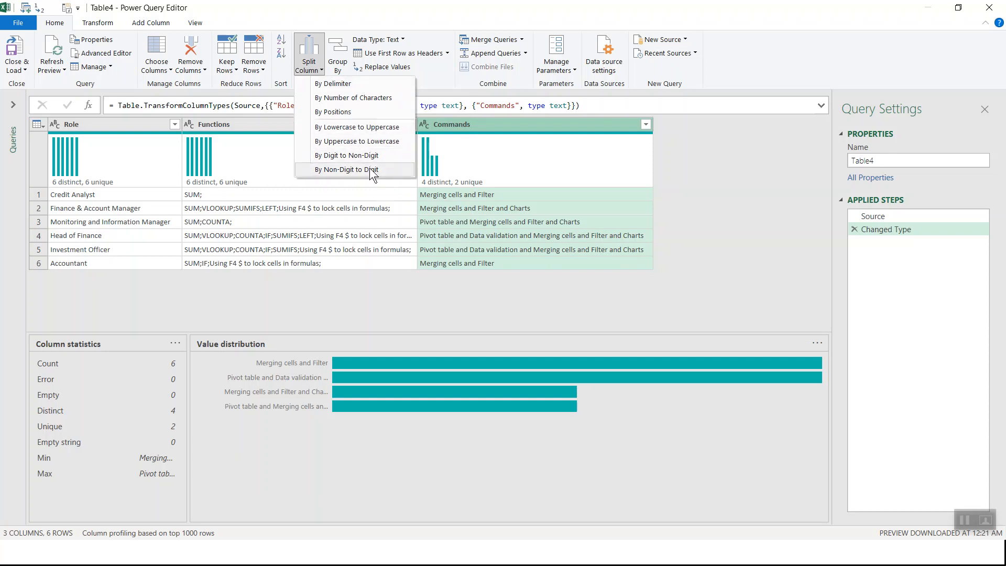
left_click(335, 83)
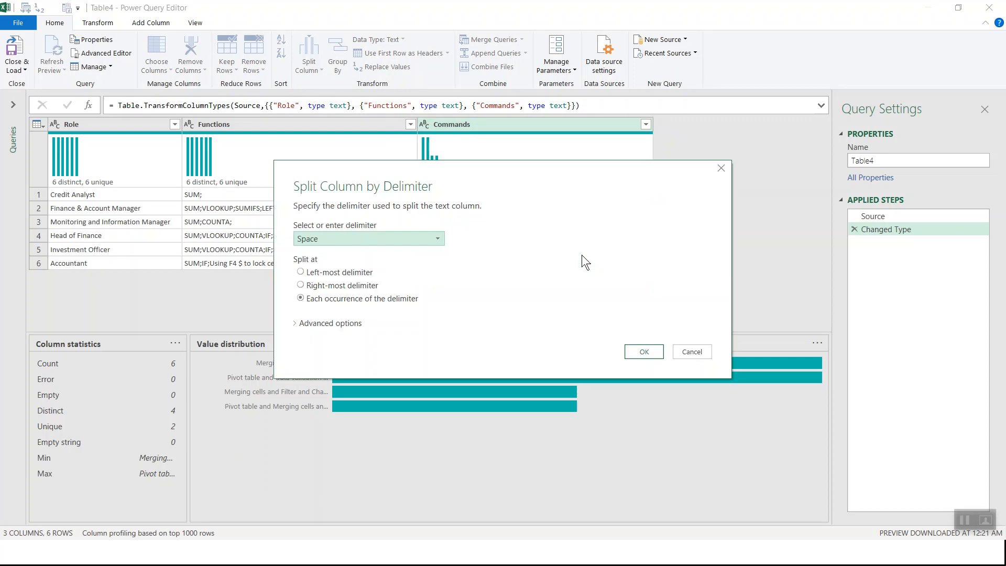
left_click(420, 244)
left_click(415, 330)
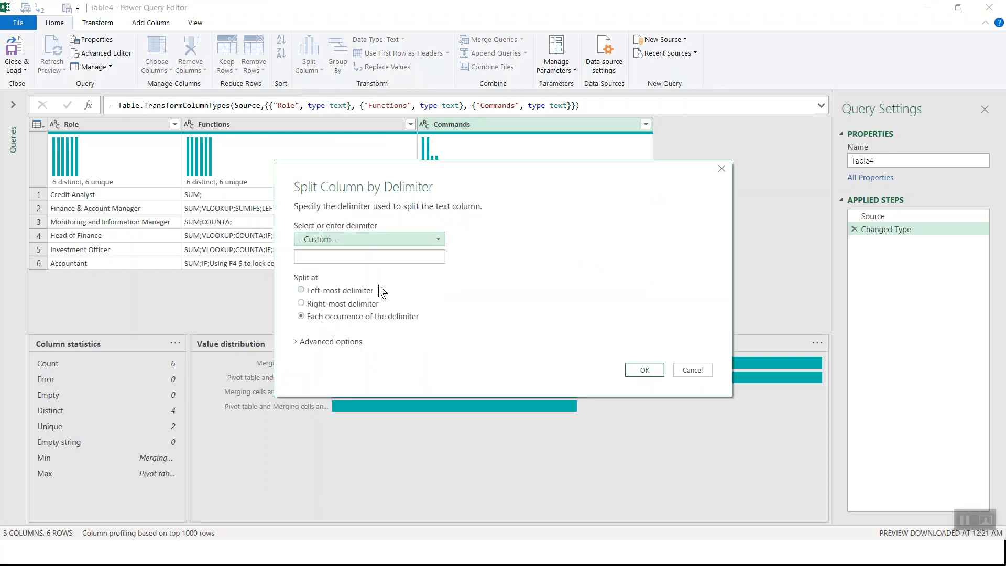
left_click(369, 256)
type("and")
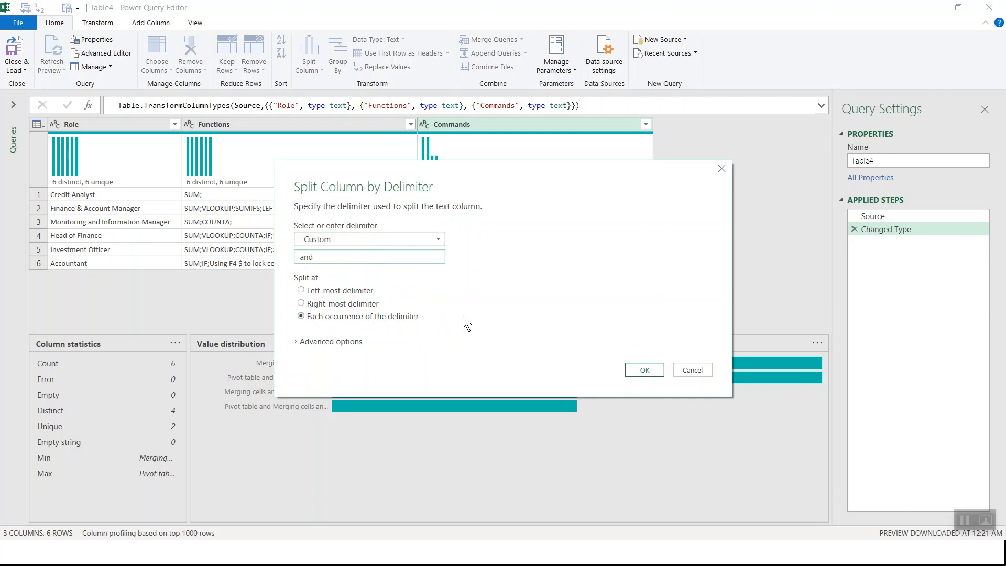
left_click(640, 370)
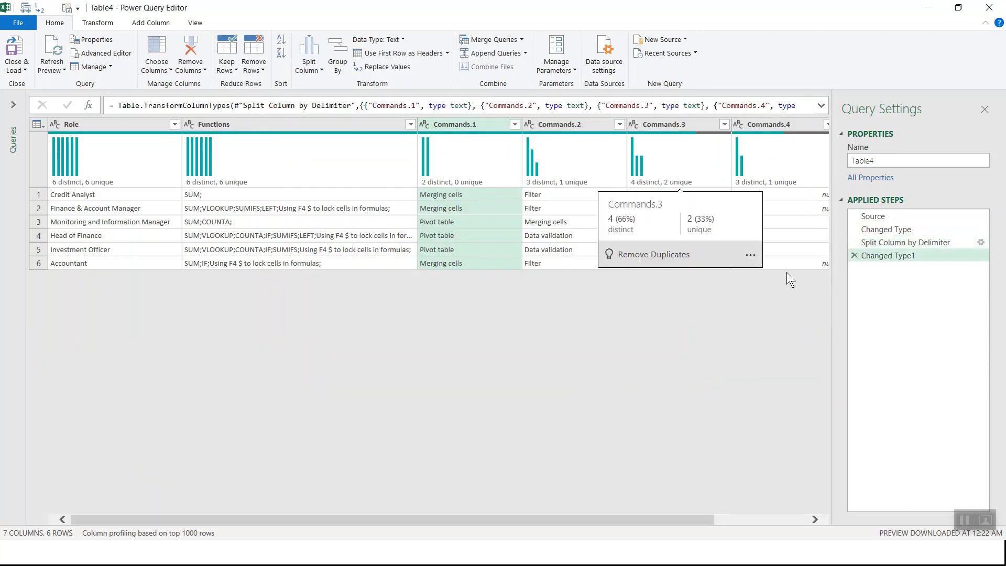
Delete the Changed Type1 and Split Column by Delimiter steps from the query
left_click(972, 243)
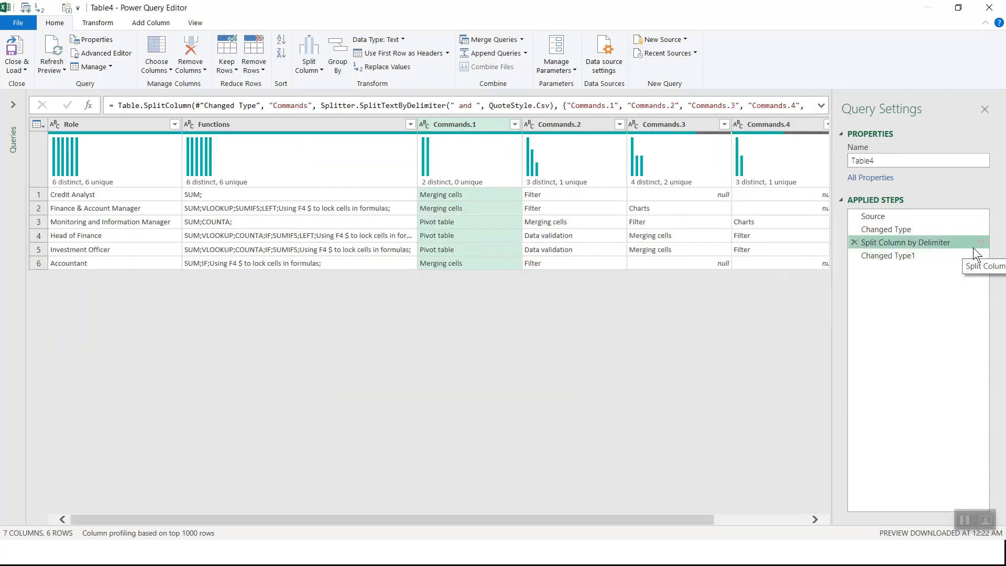
left_click(854, 255)
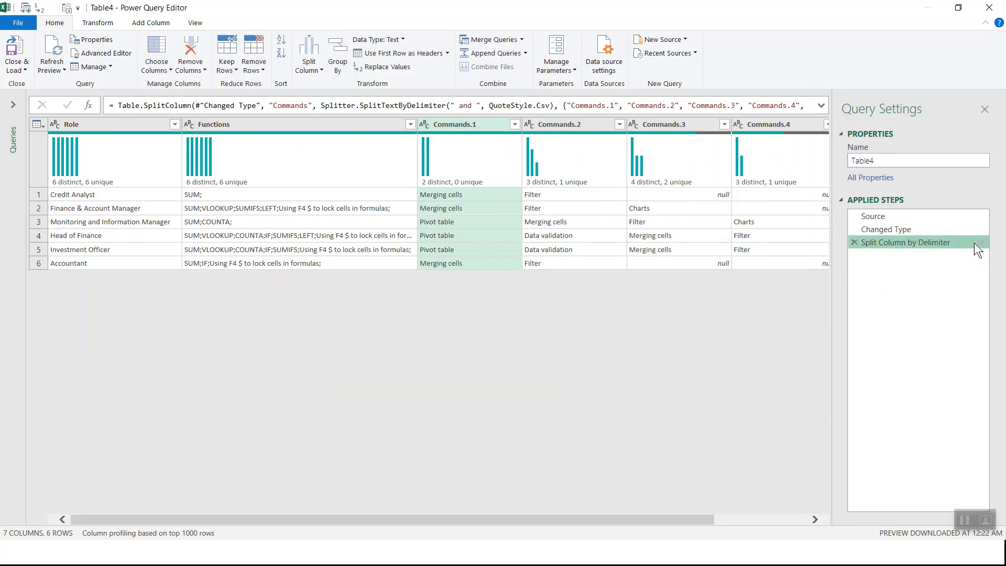
left_click(854, 242)
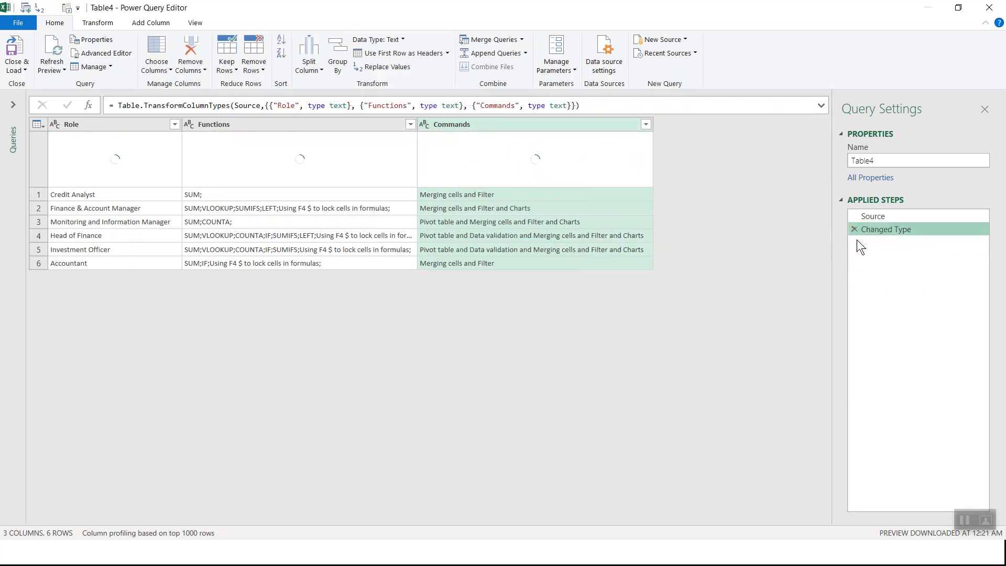
Split the Commands column into rows at each occurrence of the custom delimiter " and ", including the surrounding spaces
left_click(304, 68)
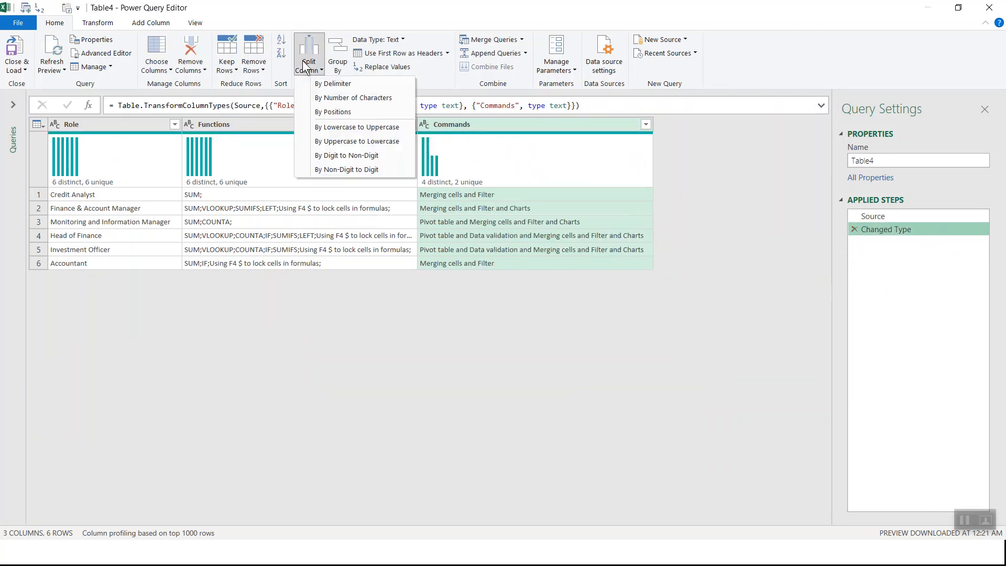
left_click(367, 84)
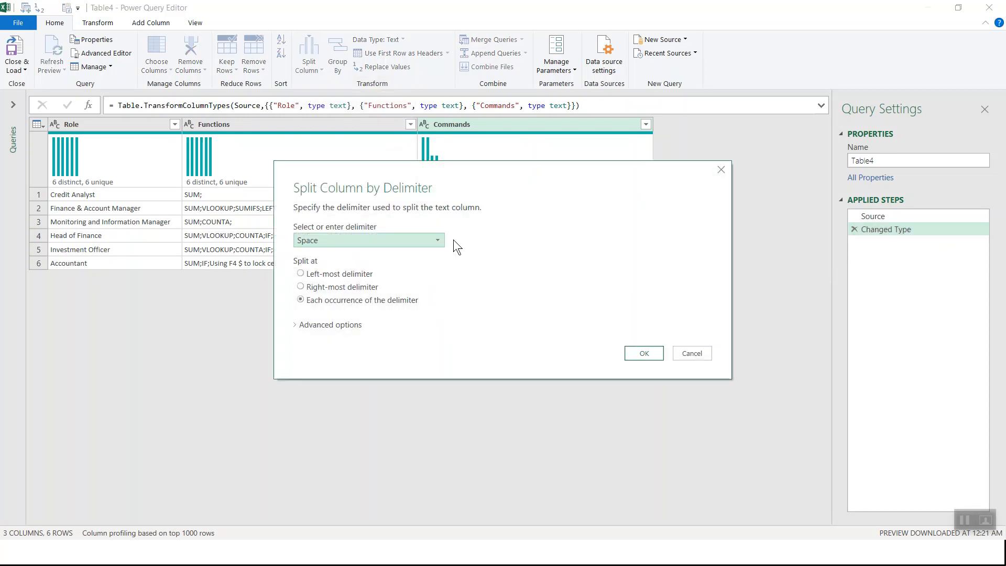
left_click(339, 244)
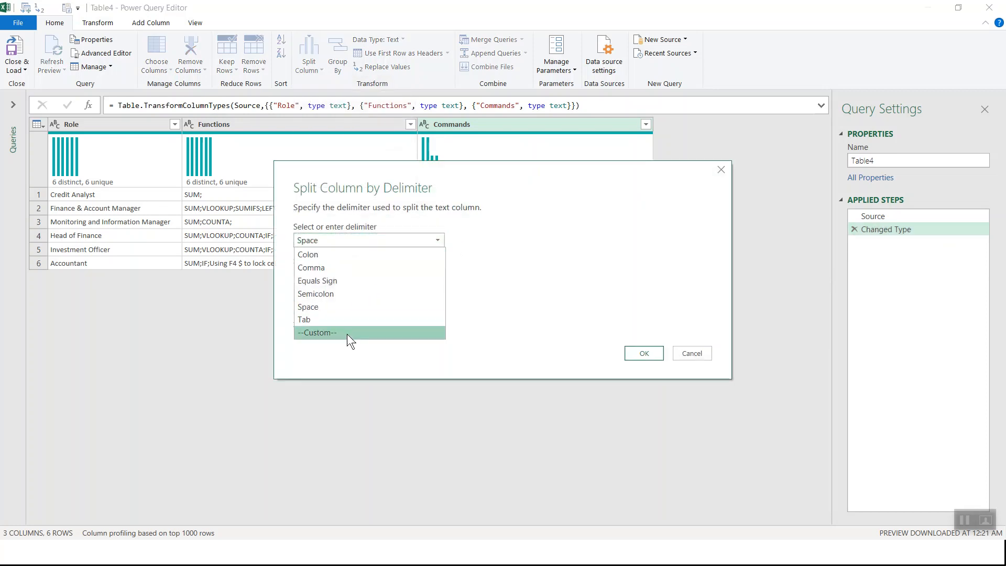
left_click(344, 332)
left_click(318, 258)
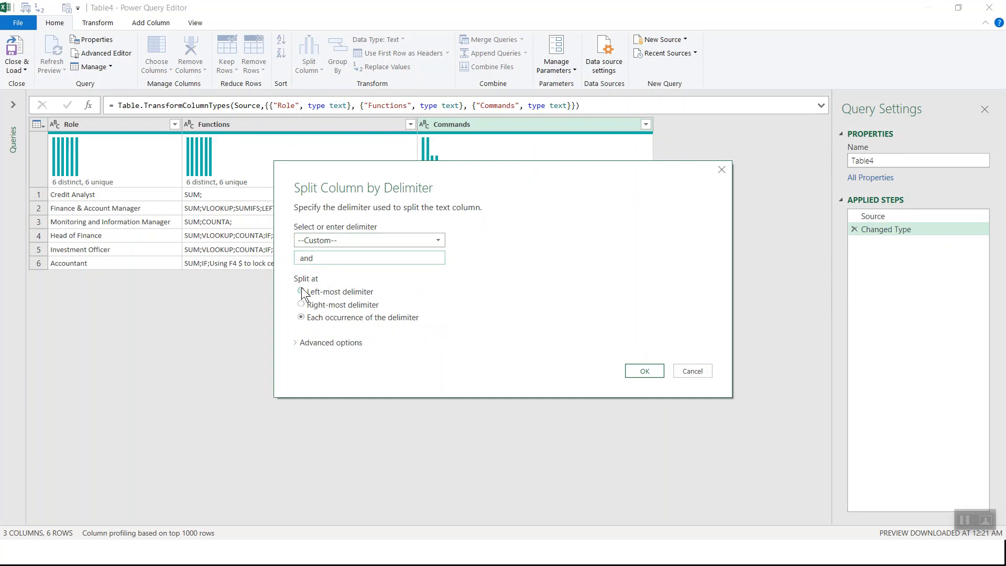
left_click(315, 341)
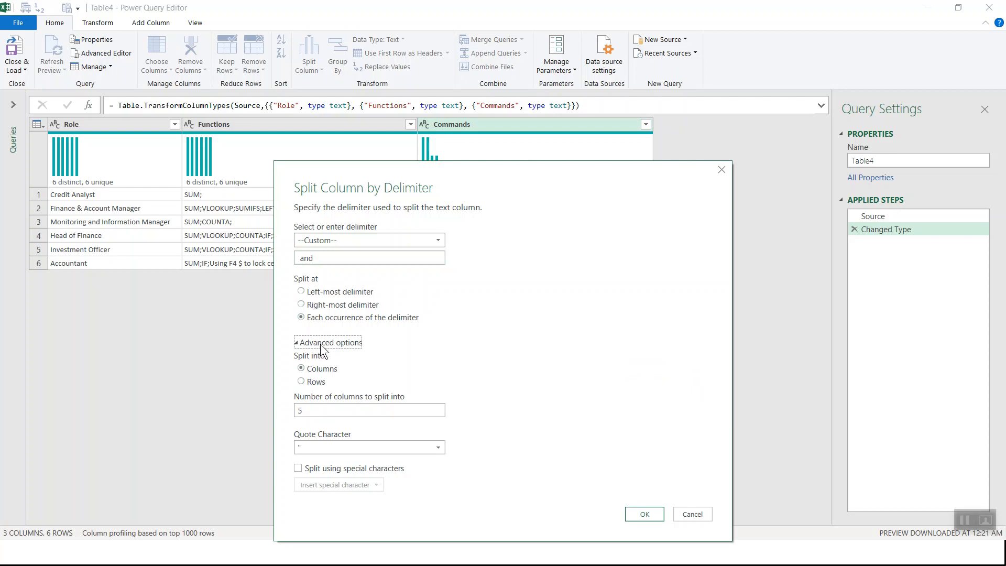
left_click(318, 383)
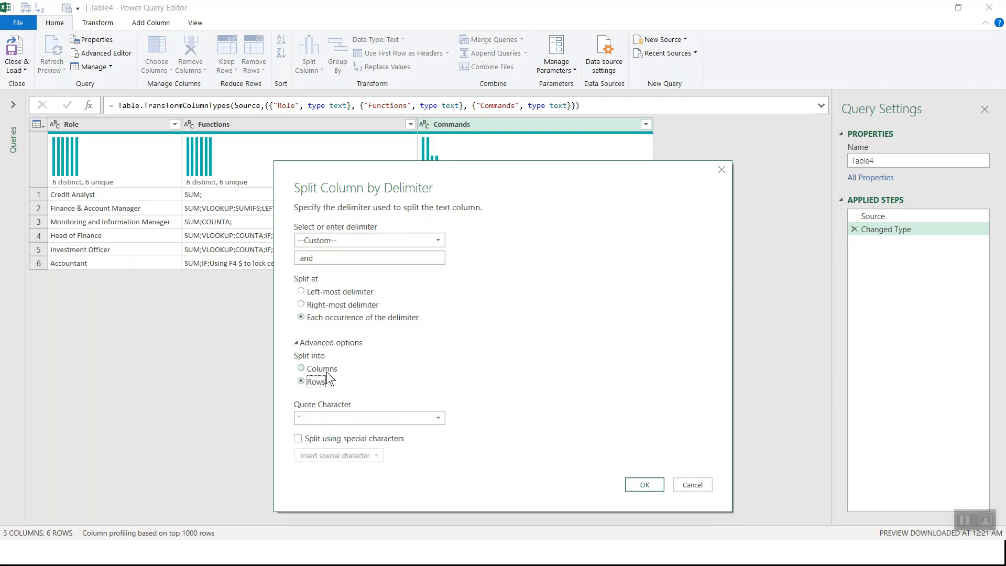
left_click(630, 488)
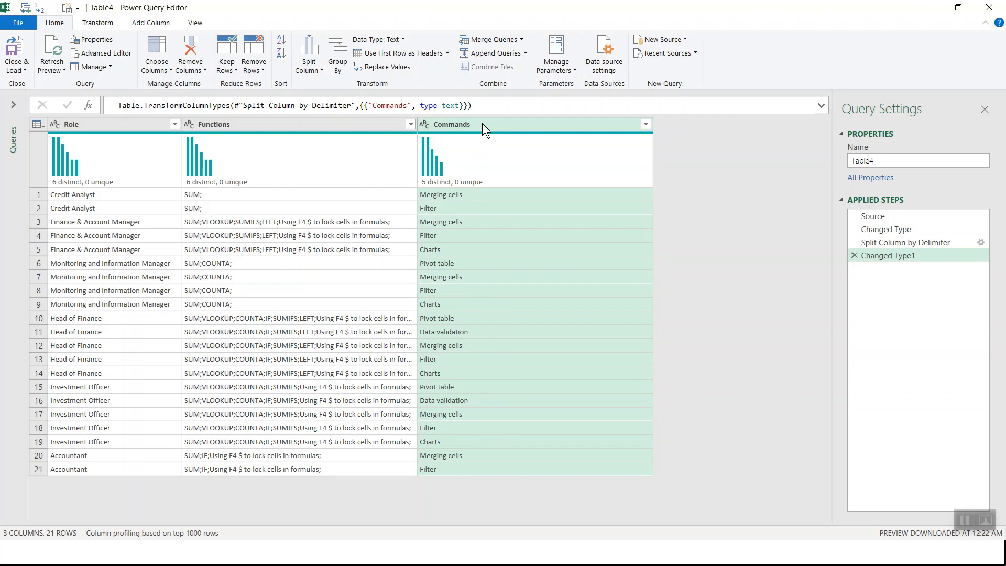
Close and load the Table4 query and preview its data in the workbook's query list
left_click(20, 51)
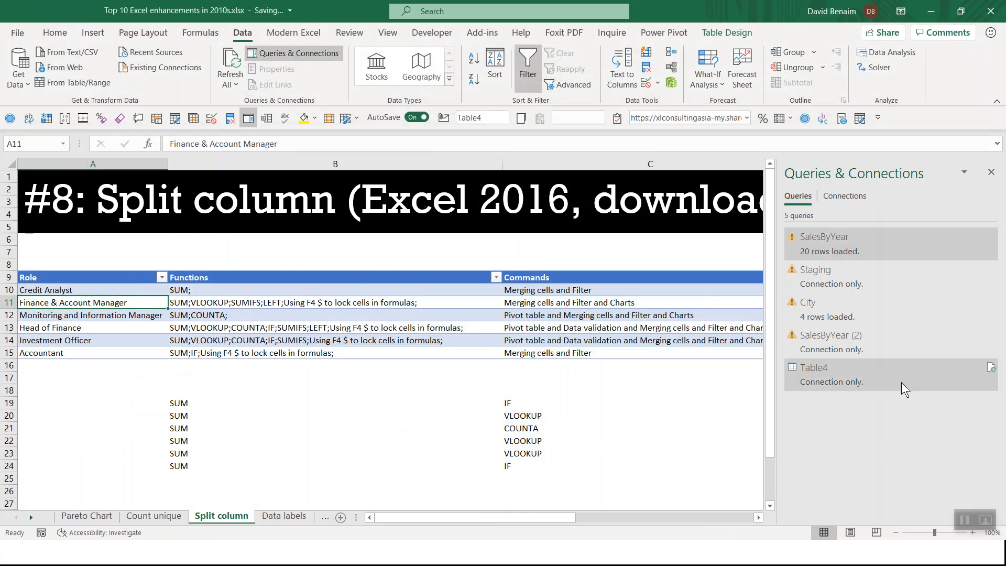
mouse_move(850, 380)
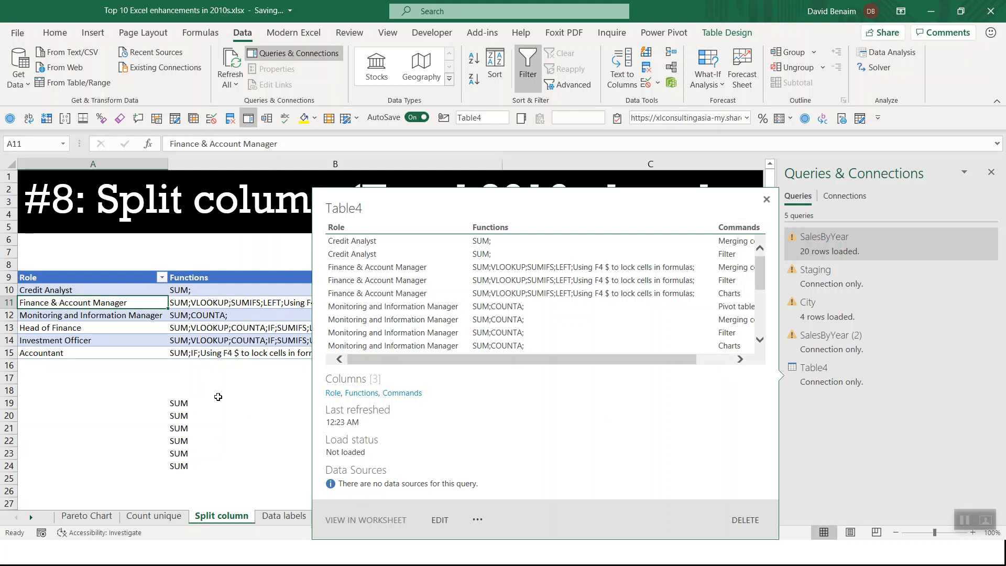
left_click(397, 401)
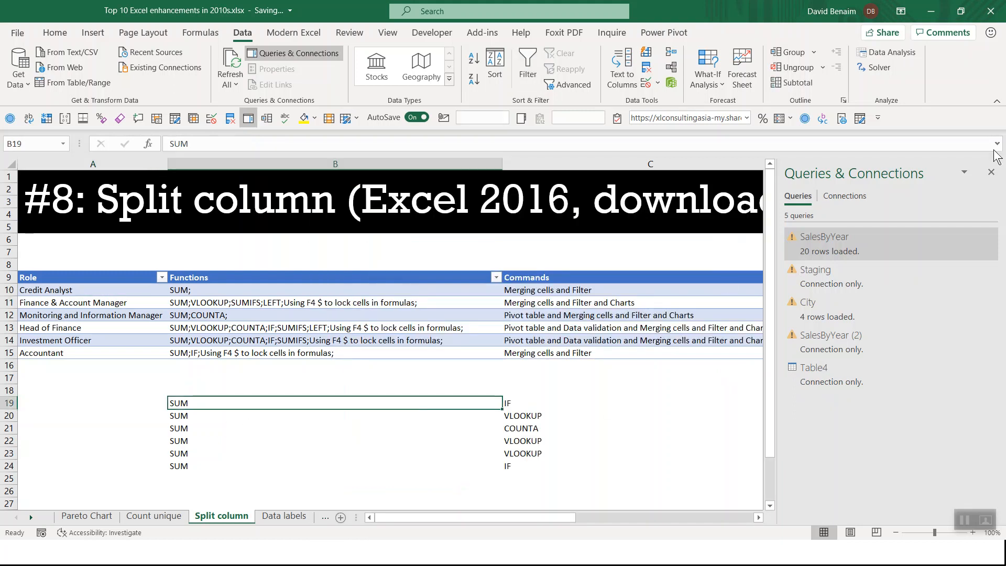
Close the query list and go to the Province header cell on the Data labels sheet
left_click(990, 171)
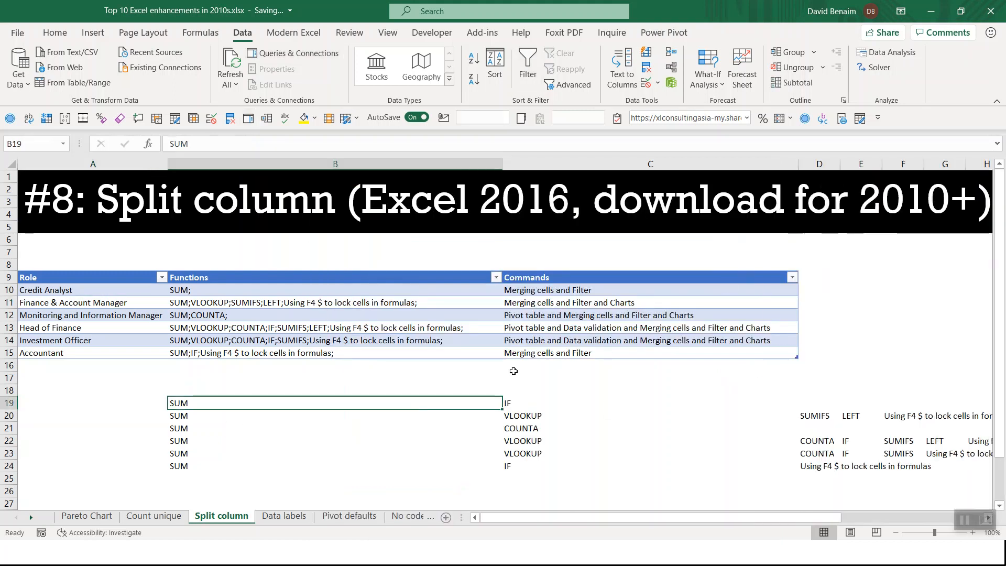
key("ctrl+Page_Down")
key("Left")
key("Left")
key("Left")
key("ctrl+Up")
key("ctrl+Up")
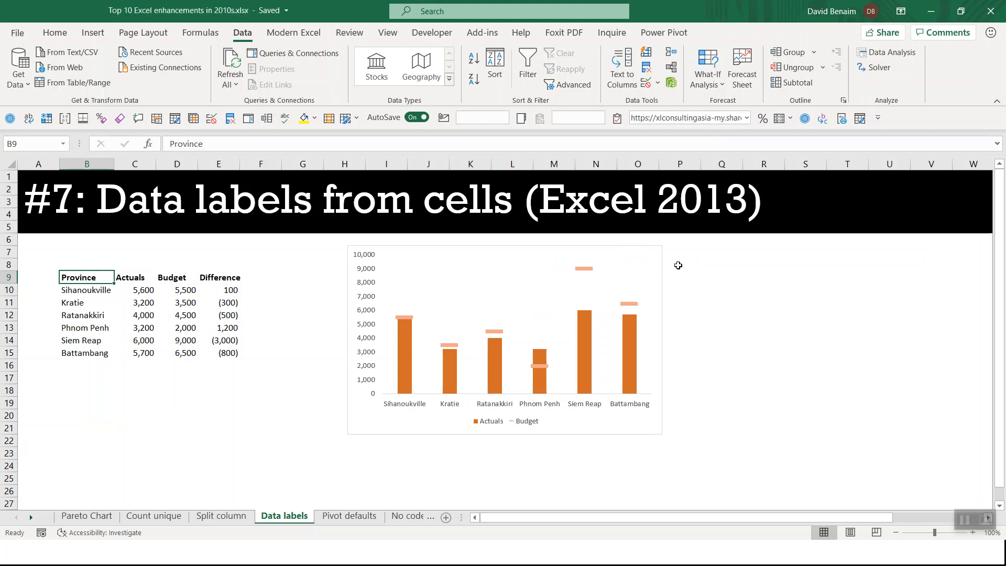
Add data labels to the Budget series in the Actuals versus Budget chart
mouse_move(587, 268)
left_click(624, 262)
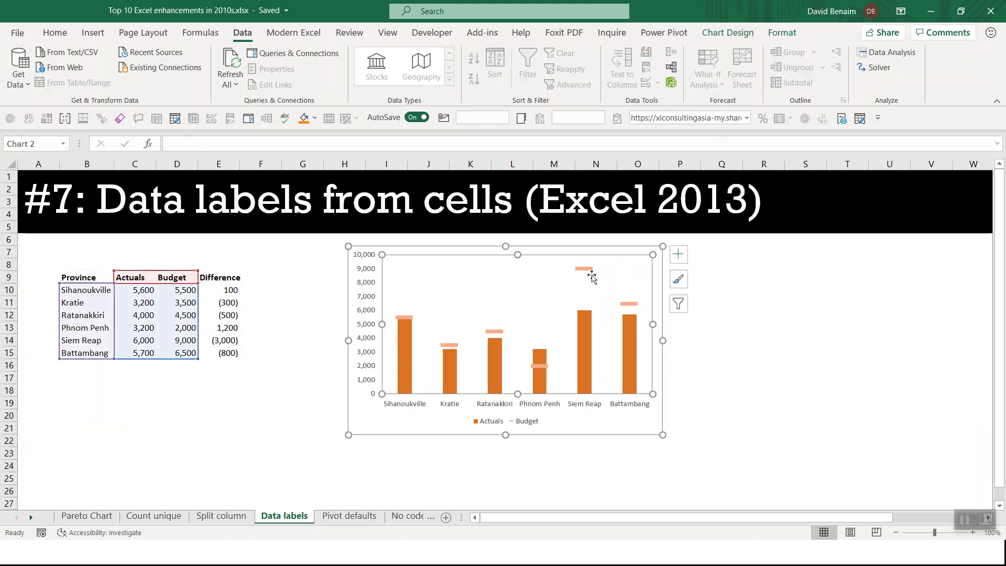
left_click(586, 269)
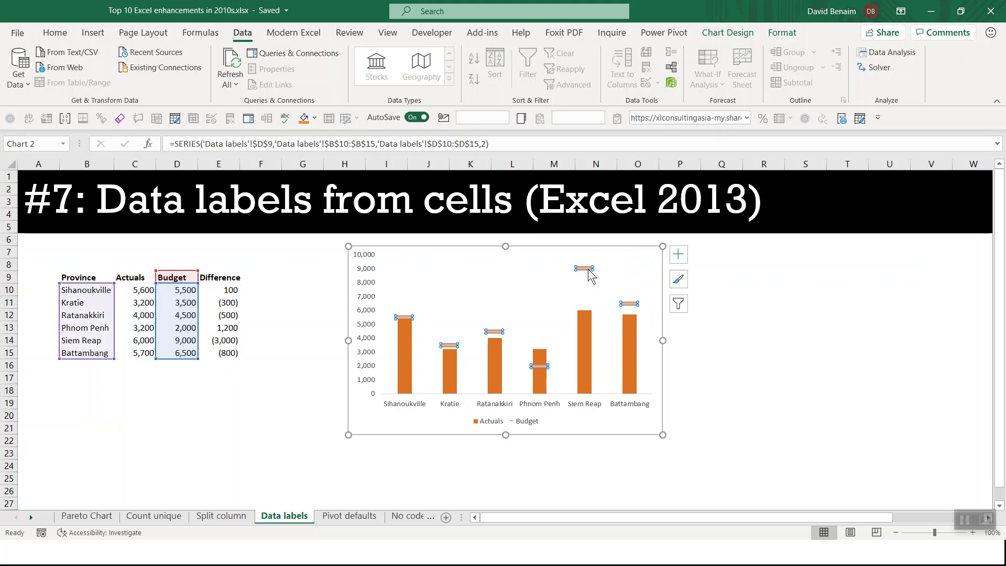
right_click(588, 269)
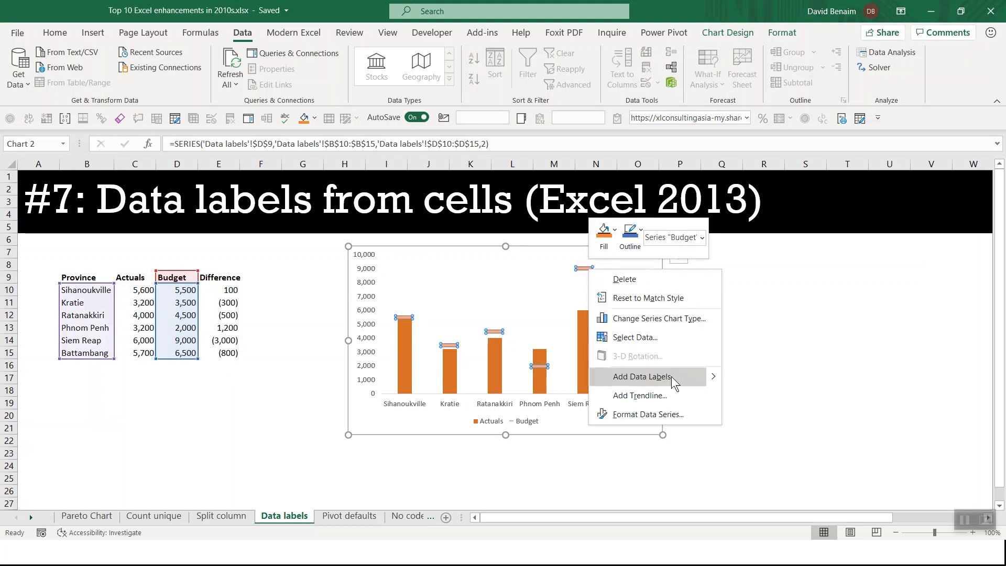
mouse_move(714, 376)
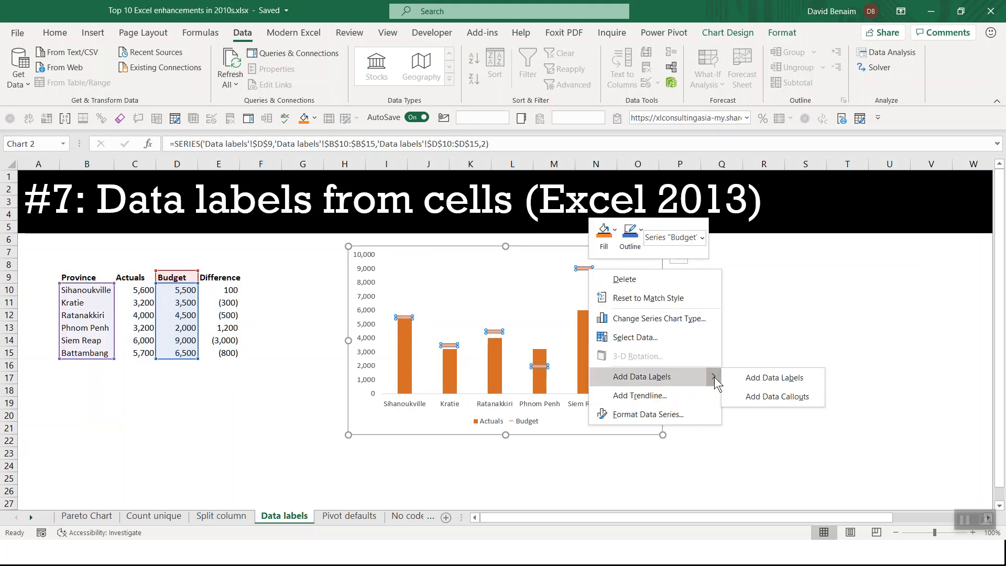
left_click(774, 377)
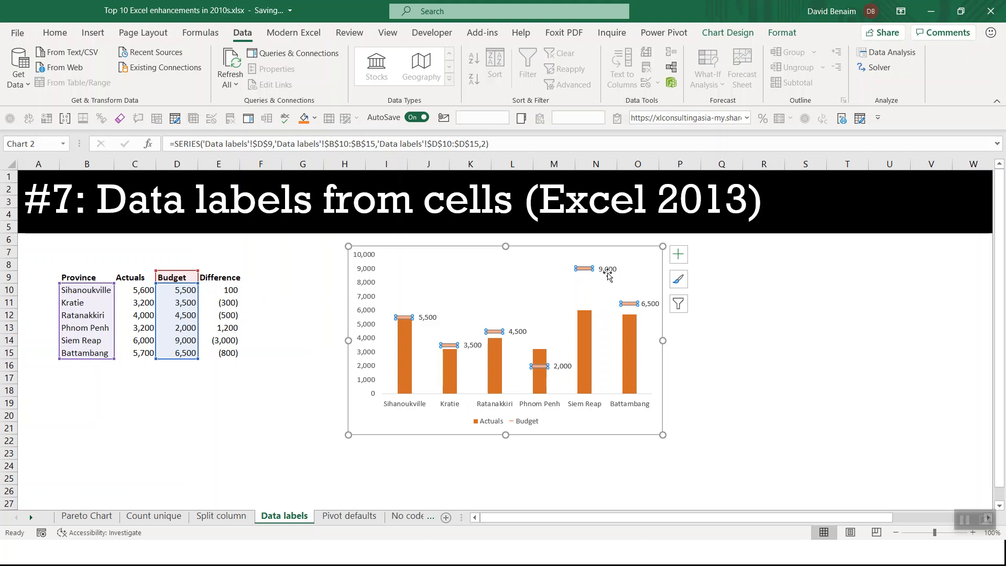
Make the Budget data labels show only the Difference values from cells E10:E15 instead of the series values
left_click(607, 270)
right_click(607, 270)
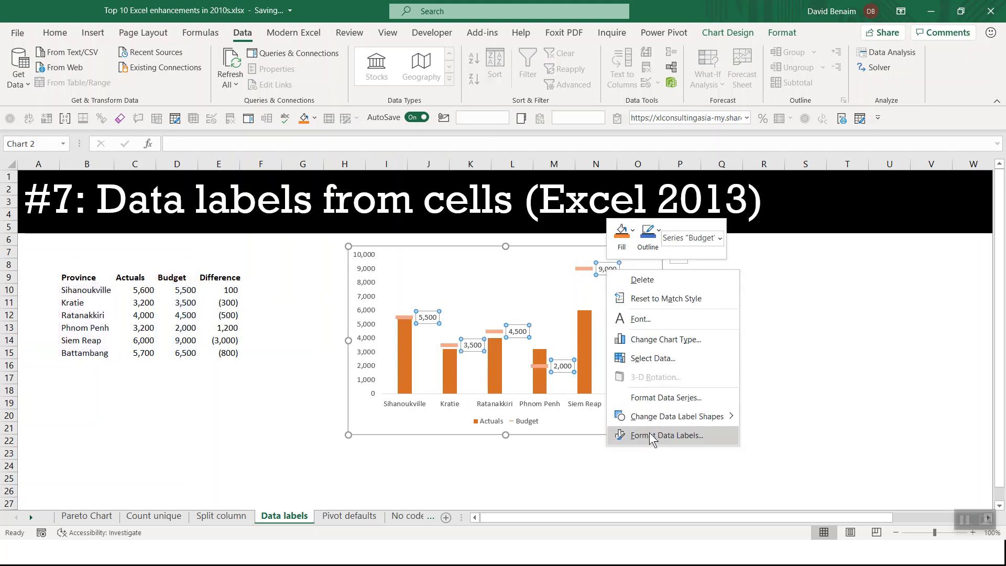
left_click(652, 436)
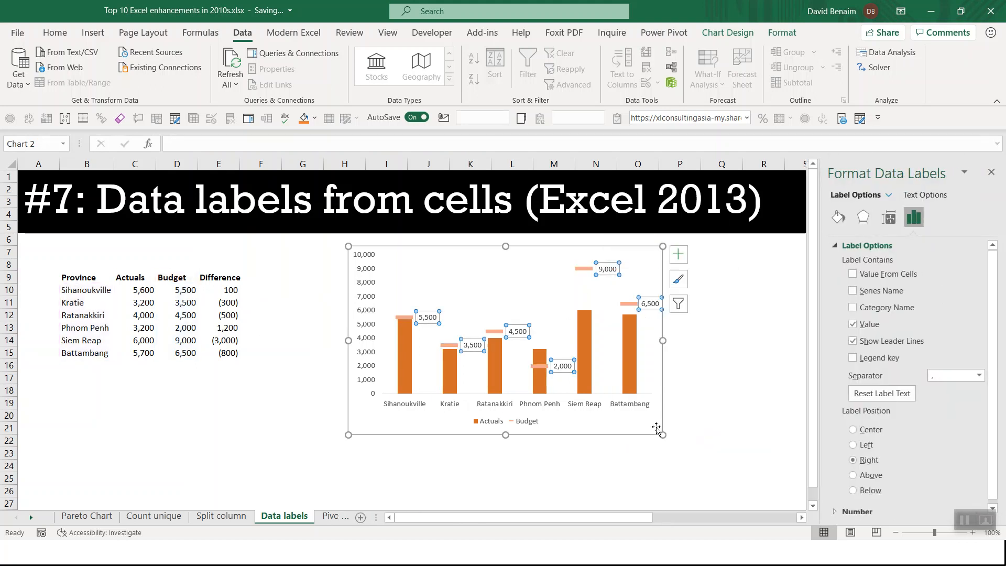
left_click(857, 276)
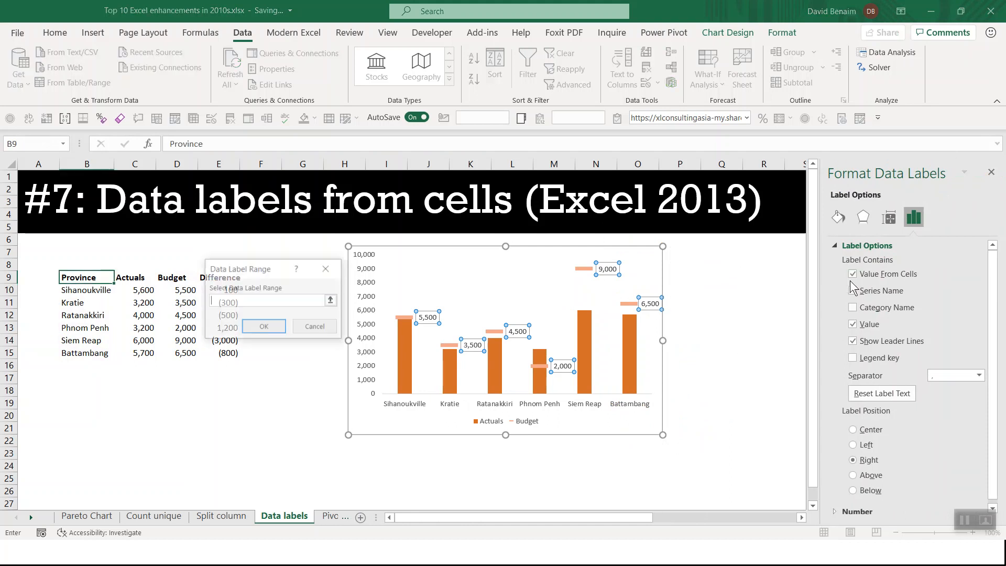
left_click_drag(245, 269, 345, 285)
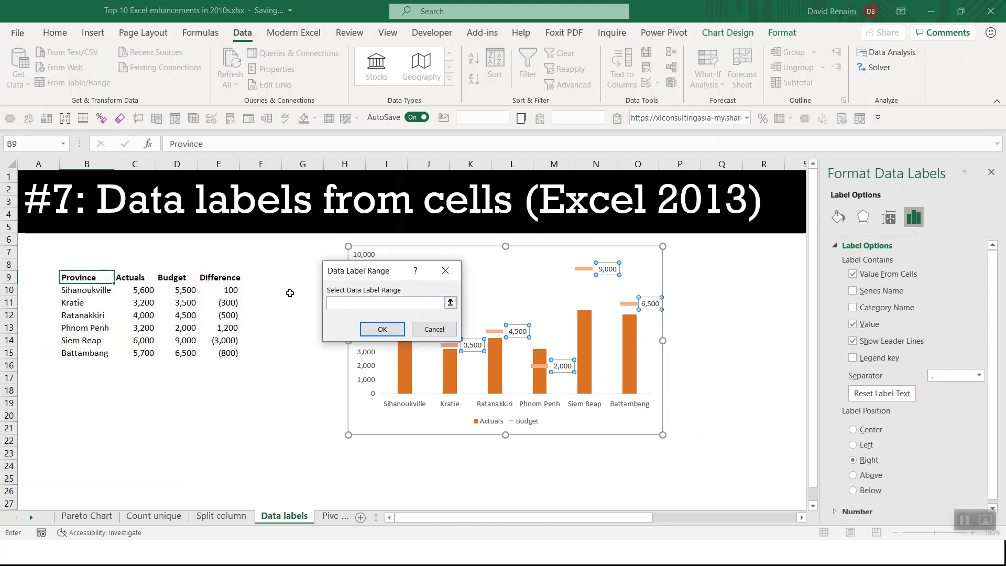
left_click_drag(226, 290, 223, 350)
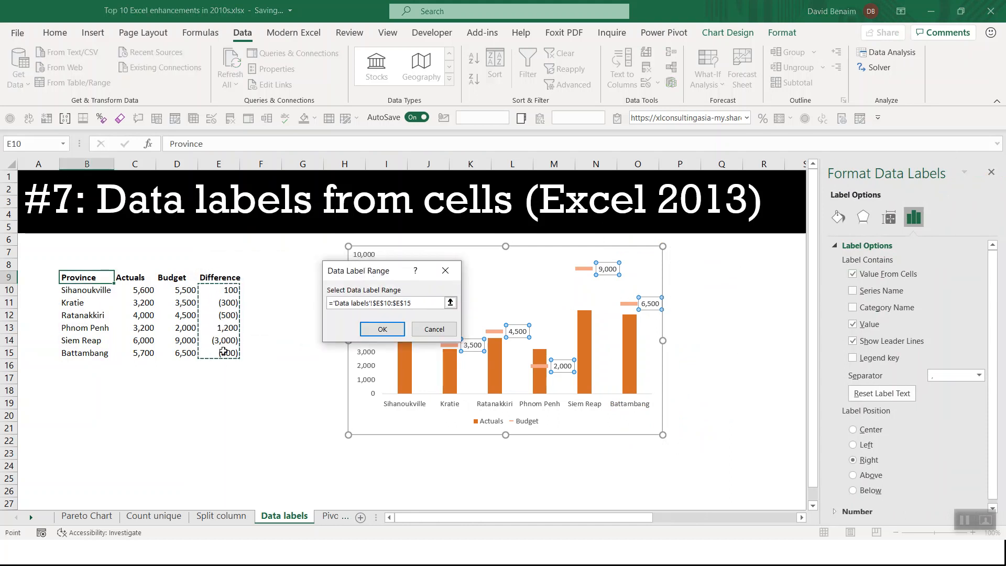
key("Return")
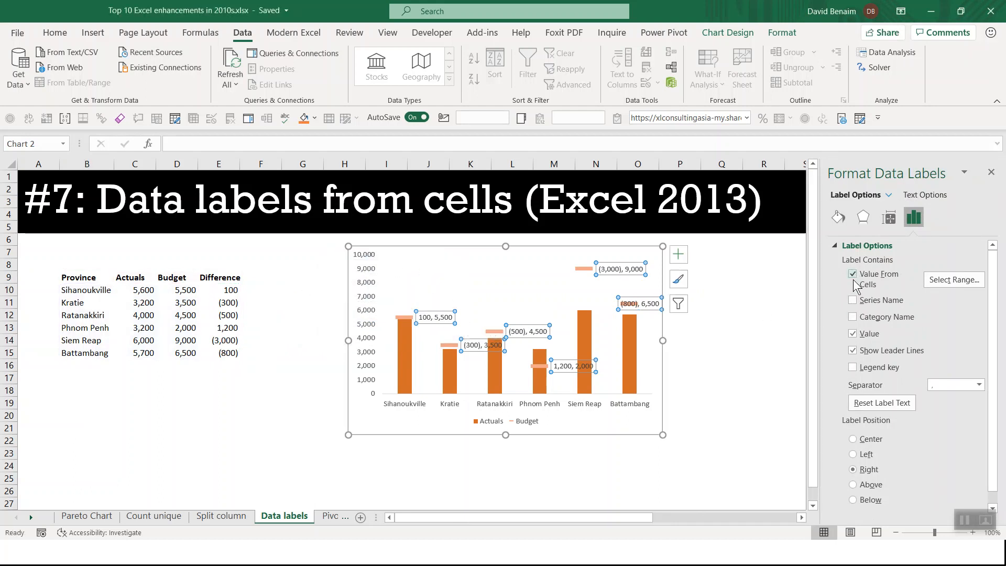
left_click(852, 334)
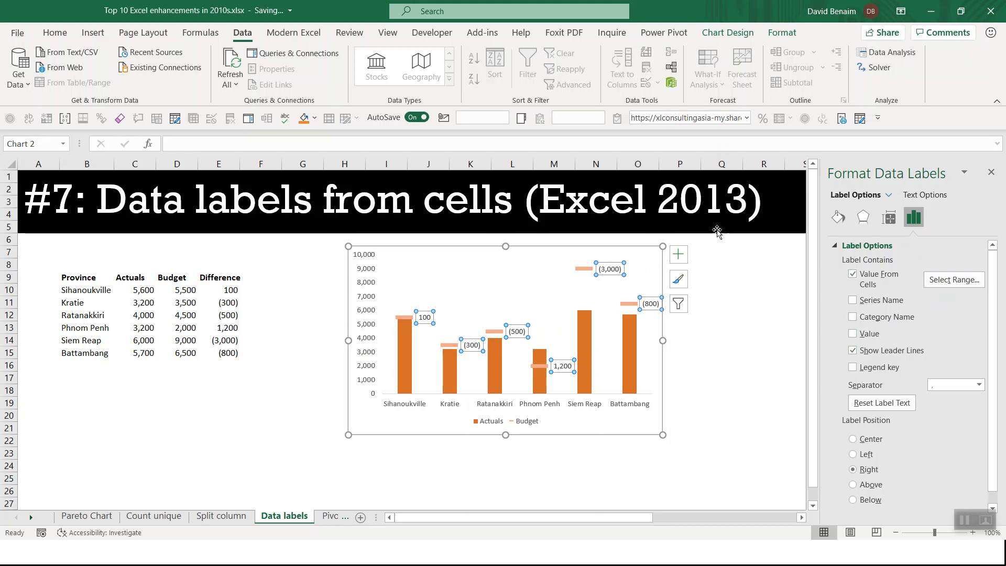
left_click(323, 341)
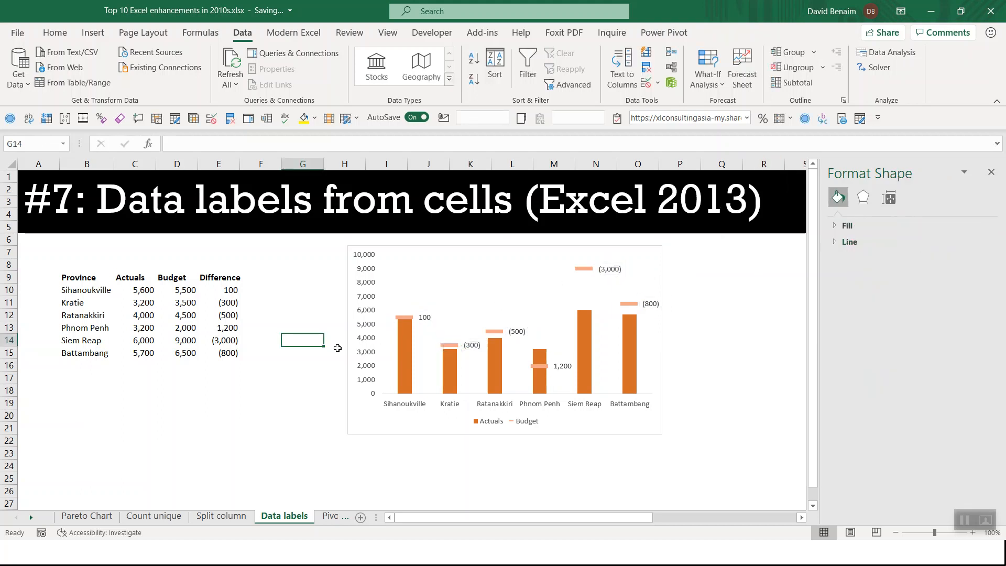
On the Pivot defaults sheet, add Movie and Actor as rows and Minutes as summed values to the empty PivotTable
key("ctrl+Page_Down")
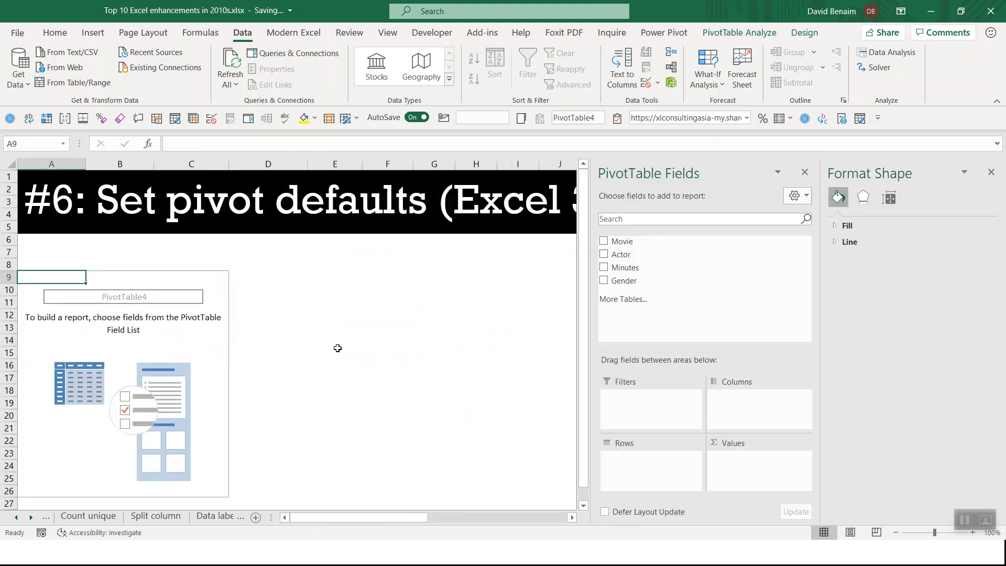
left_click(602, 241)
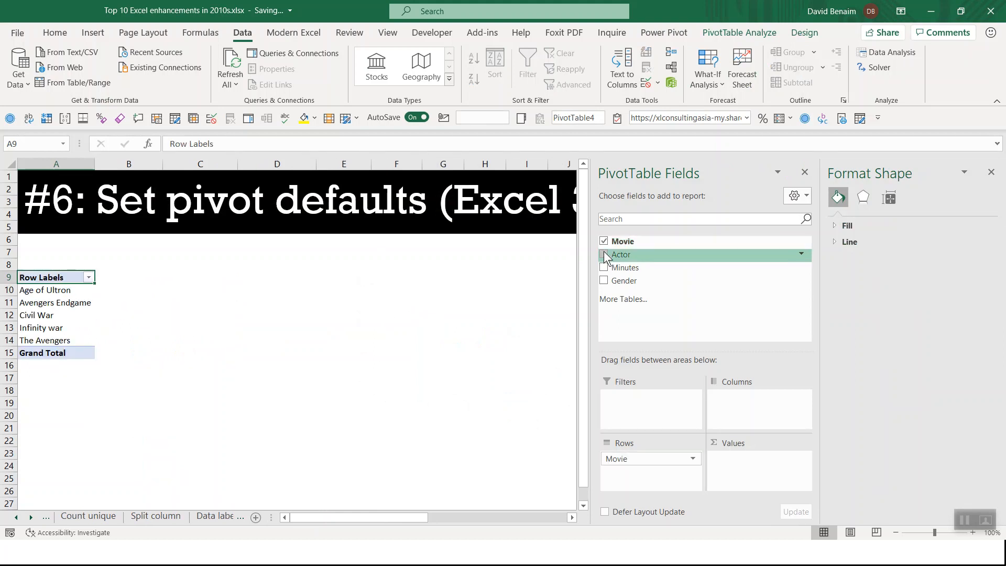
left_click(603, 255)
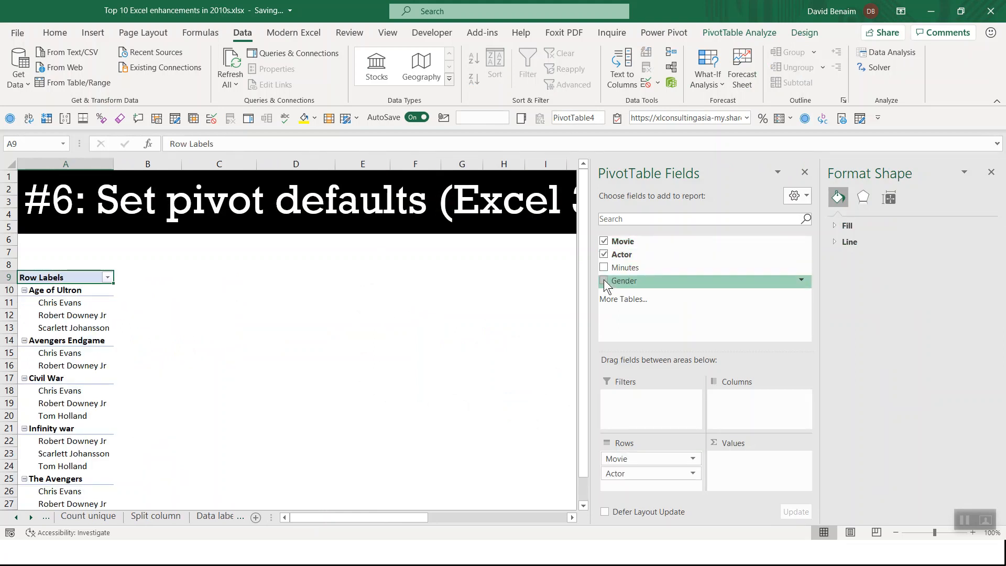
left_click(604, 267)
left_click(85, 302)
left_click(90, 318)
left_click(92, 335)
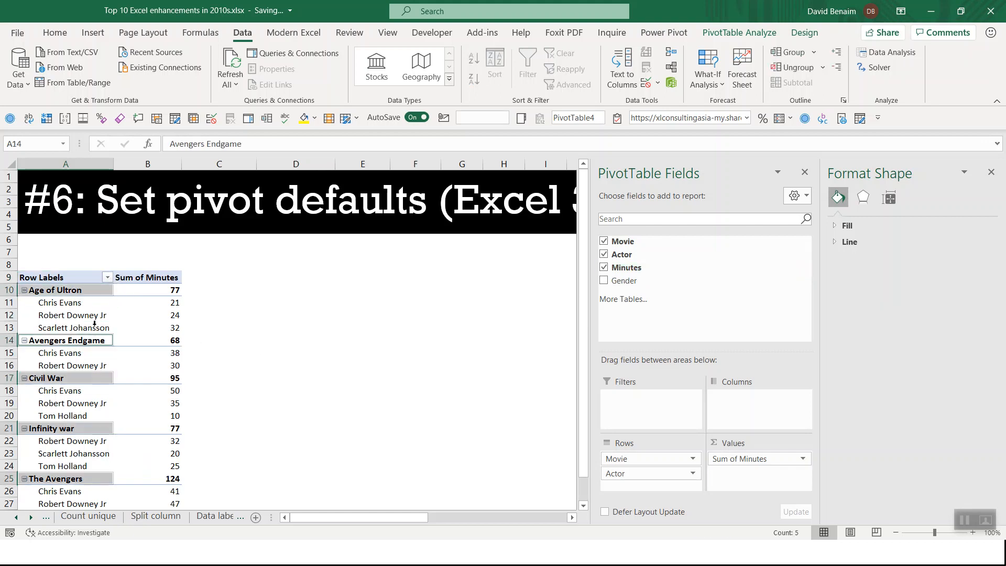
left_click(94, 323)
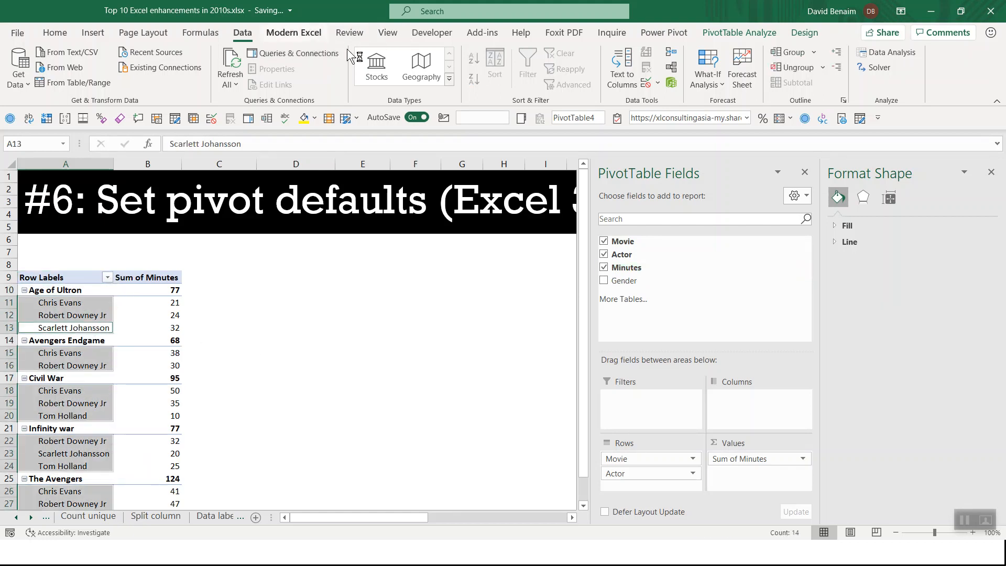
Show the PivotTable in tabular form with all item labels repeated and no subtotals
left_click(803, 34)
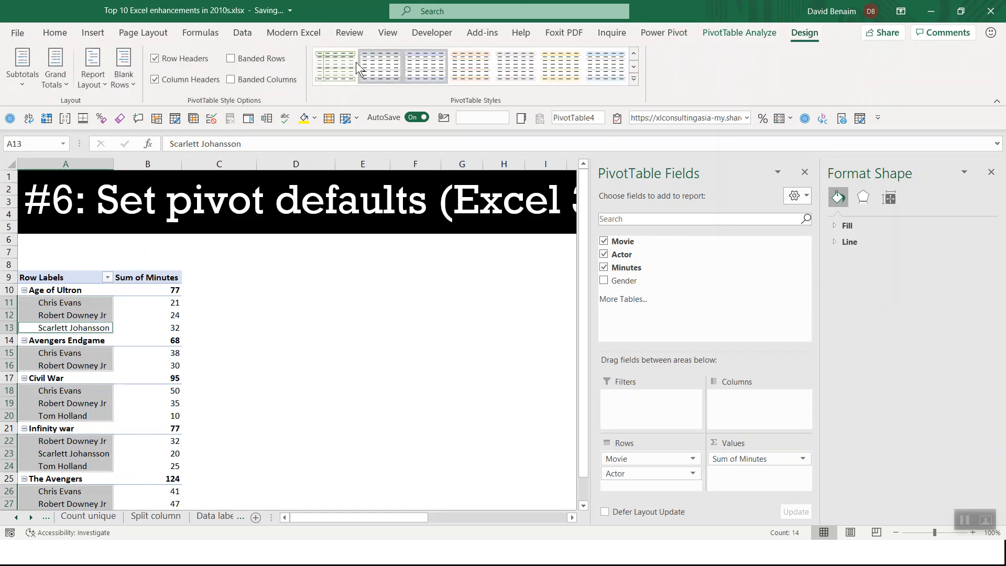
left_click(94, 84)
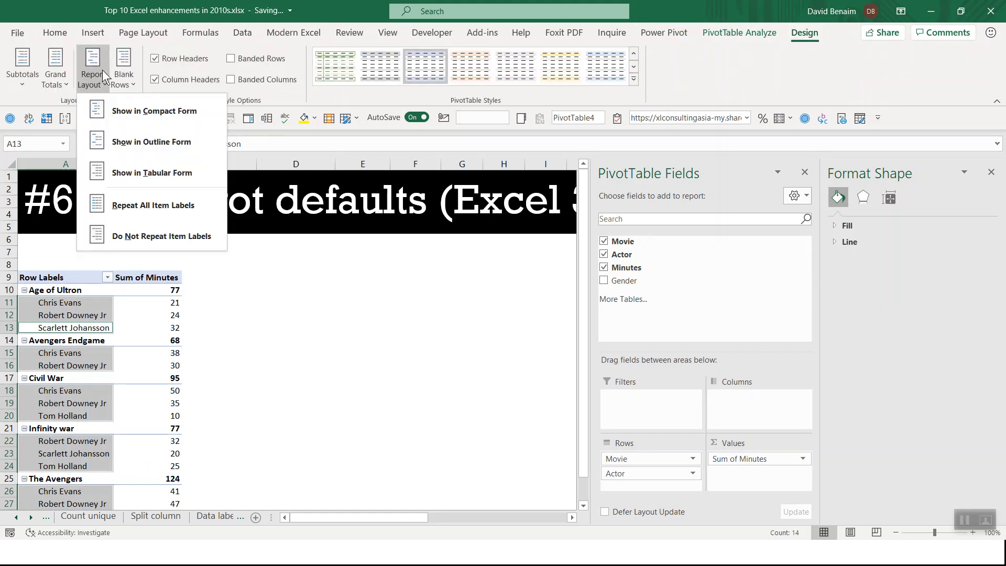
left_click(143, 169)
left_click(100, 66)
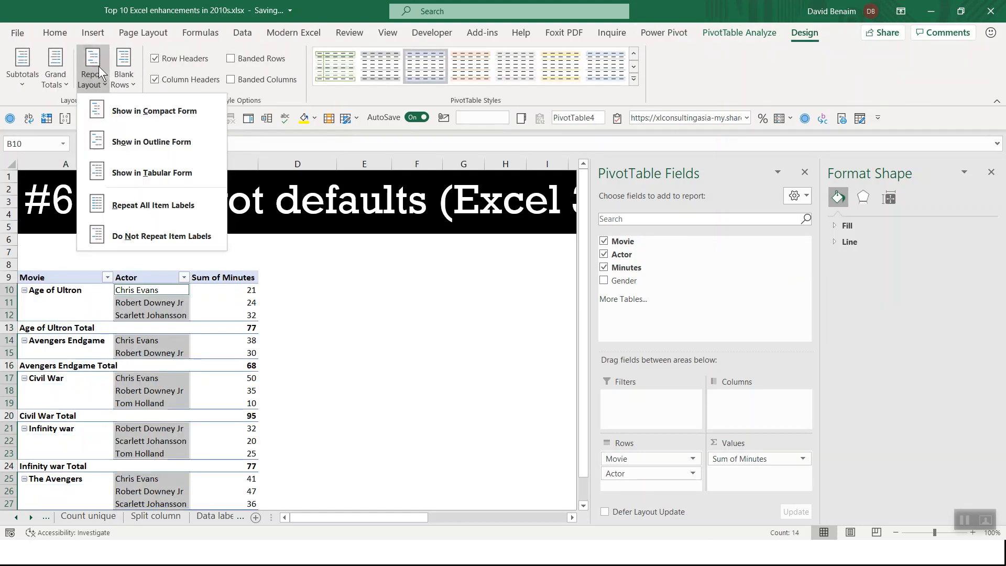
left_click(140, 234)
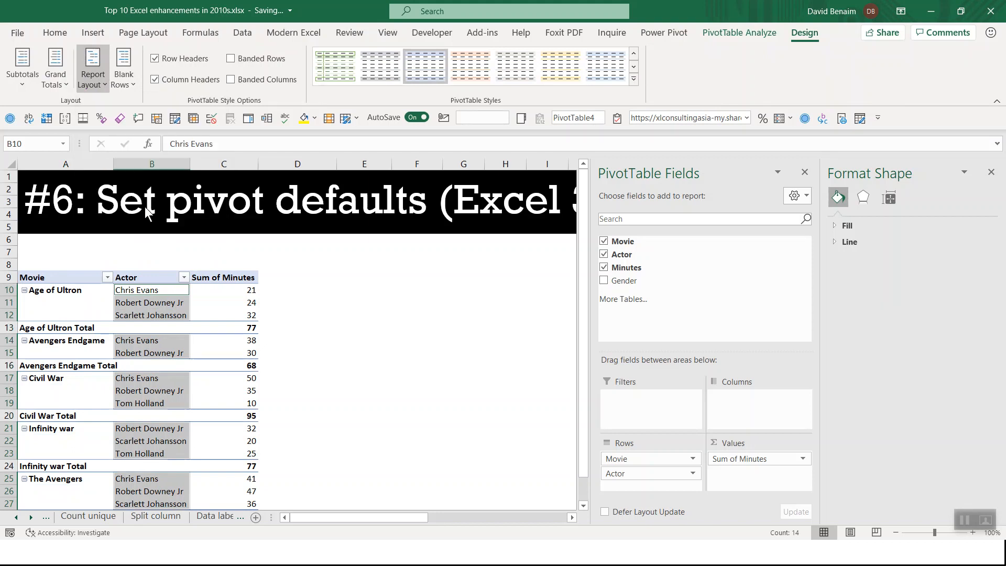
left_click(33, 84)
left_click(50, 104)
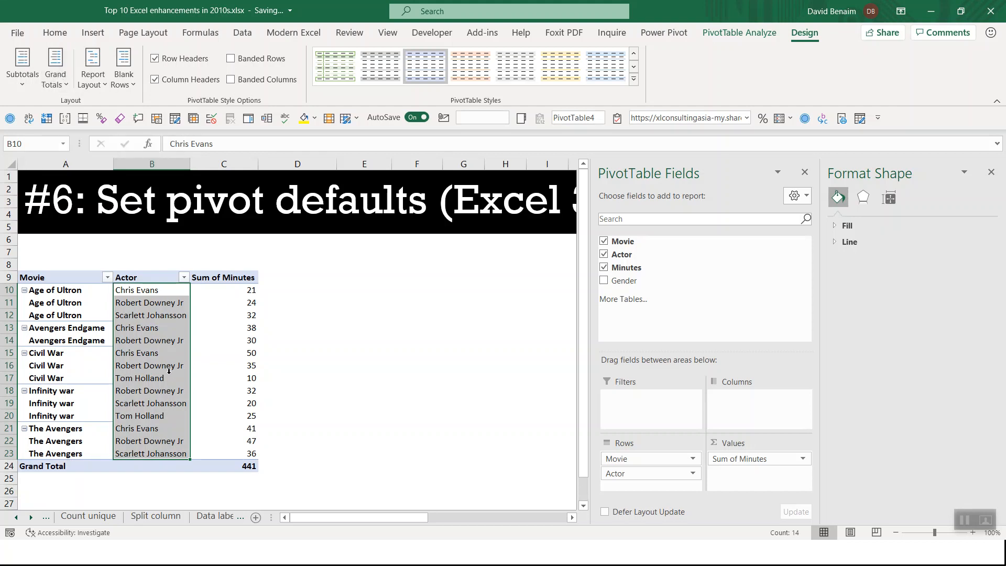
left_click(166, 378)
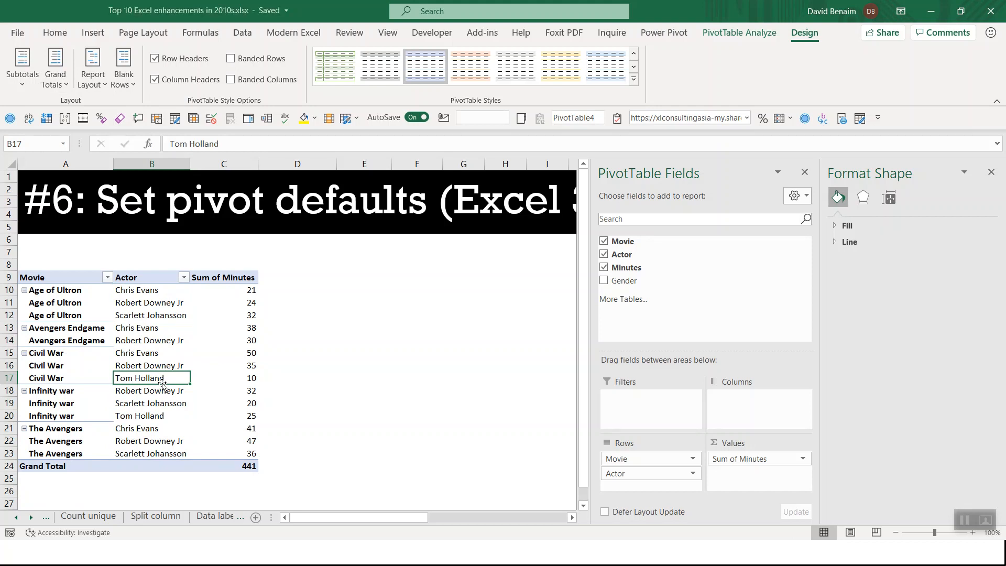
Open the default PivotTable layout for editing from the data section of the Excel options
left_click(426, 290)
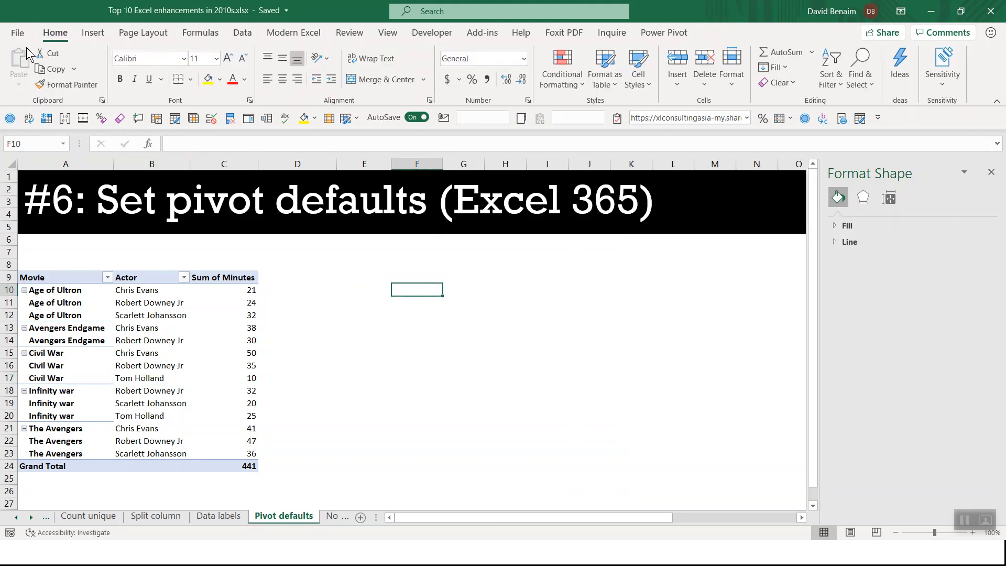
left_click(17, 32)
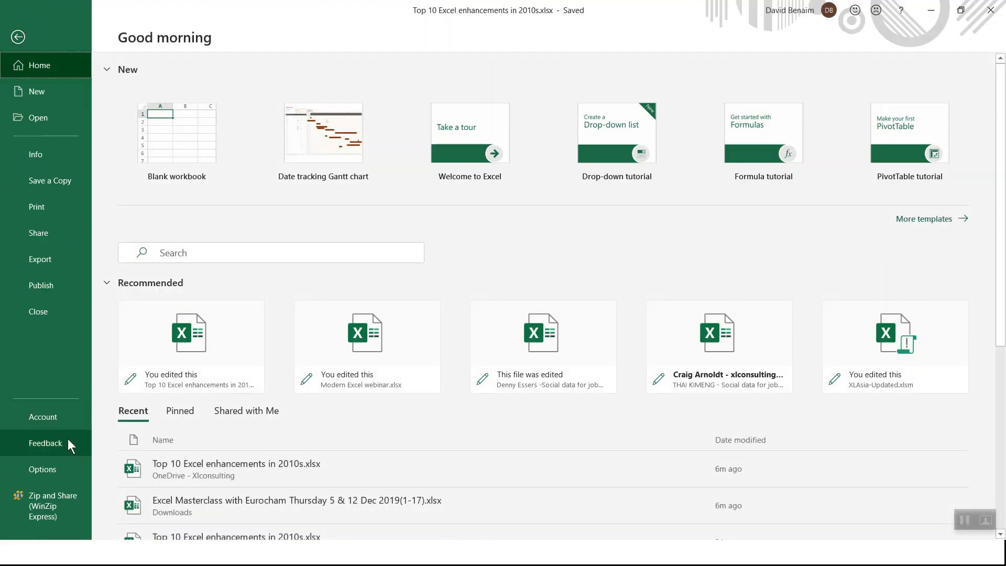
left_click(58, 473)
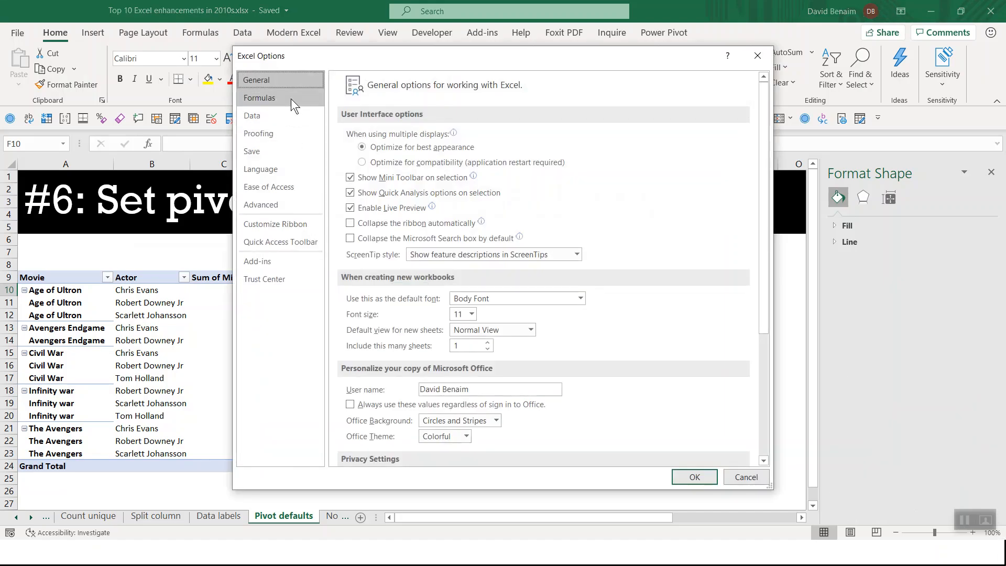
left_click(298, 115)
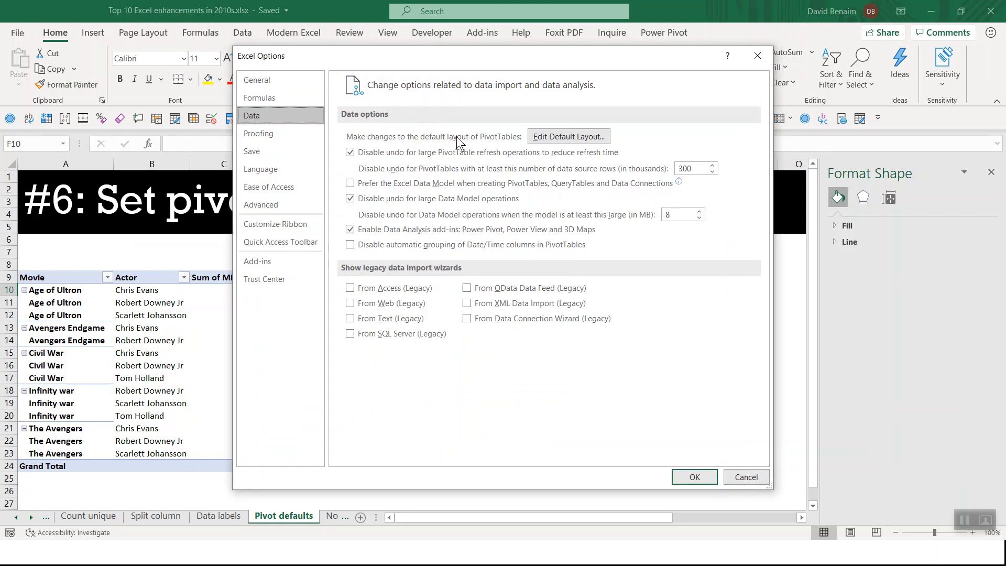
left_click(549, 138)
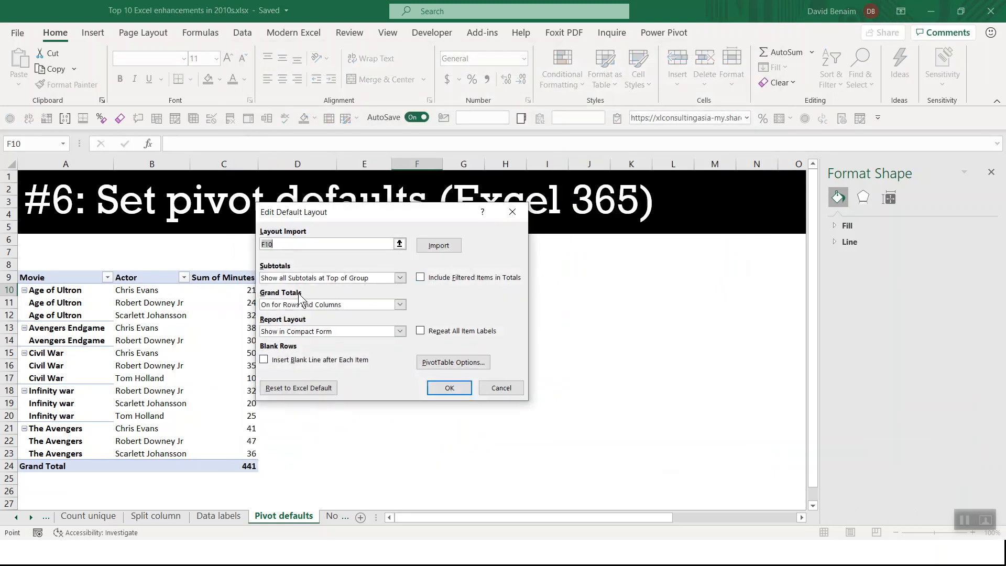
Examine the default layout's Subtotals choices and its PivotTable options without changing anything
left_click(400, 278)
left_click(400, 278)
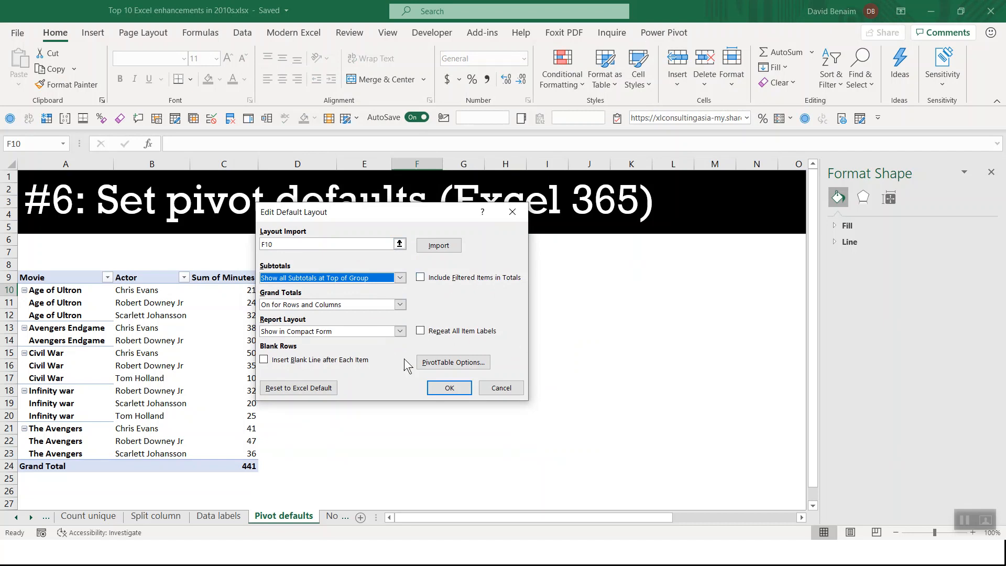
left_click(458, 365)
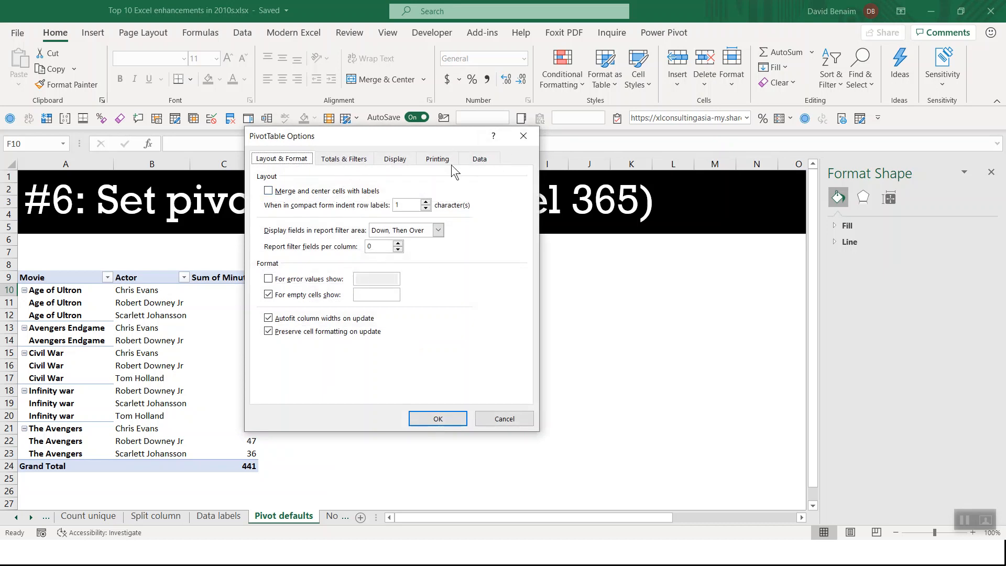
left_click(521, 137)
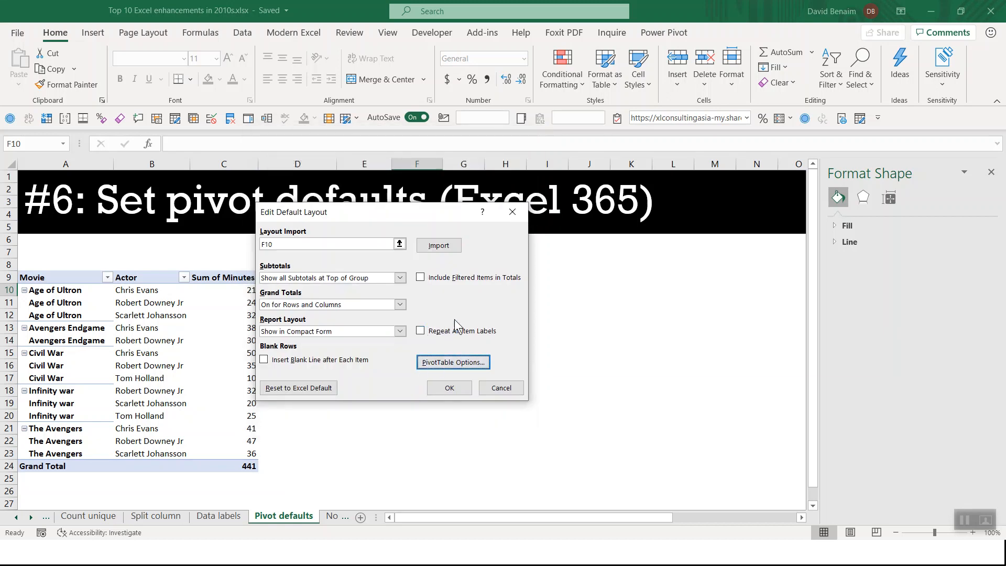
Import the default PivotTable layout from the existing PivotTable, using cell B13 as the source, and save the Excel options
left_click(427, 250)
left_click(510, 313)
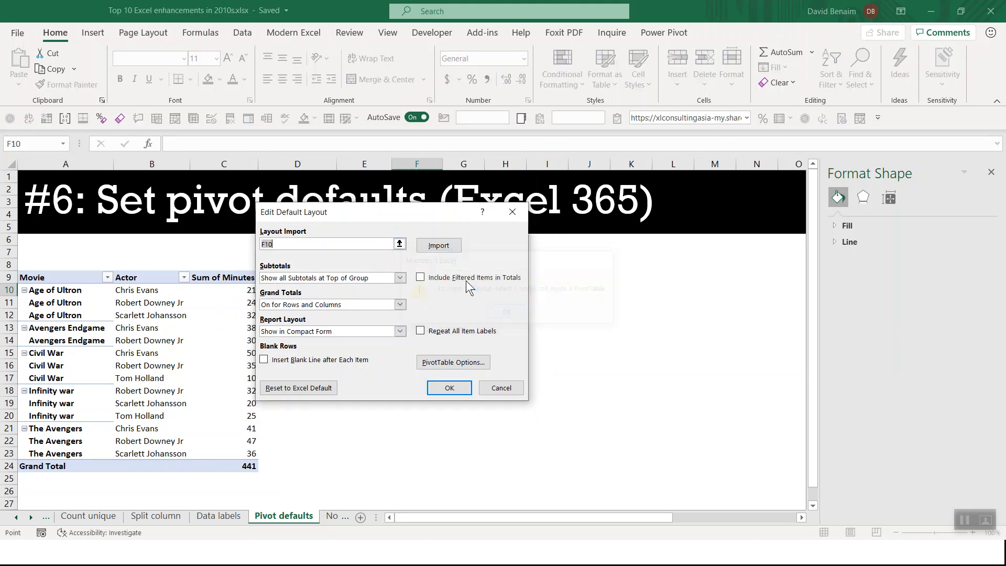
left_click_drag(336, 212, 335, 239)
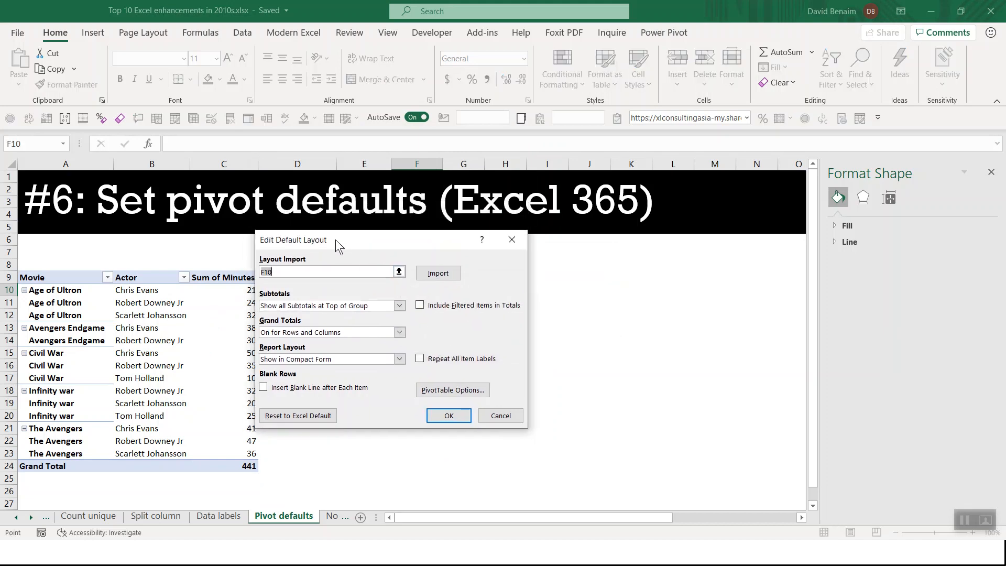
left_click(399, 272)
left_click(156, 326)
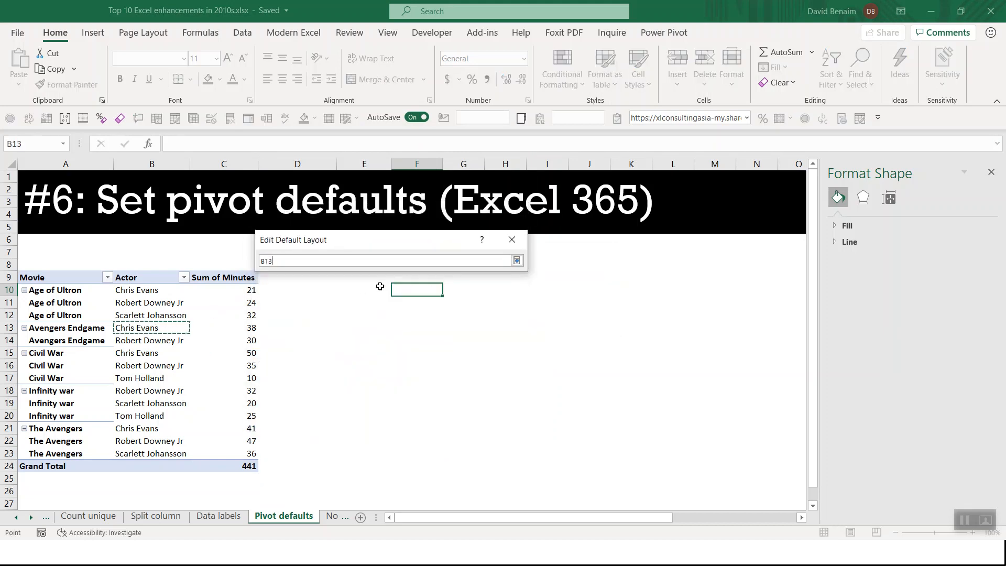
key("Return")
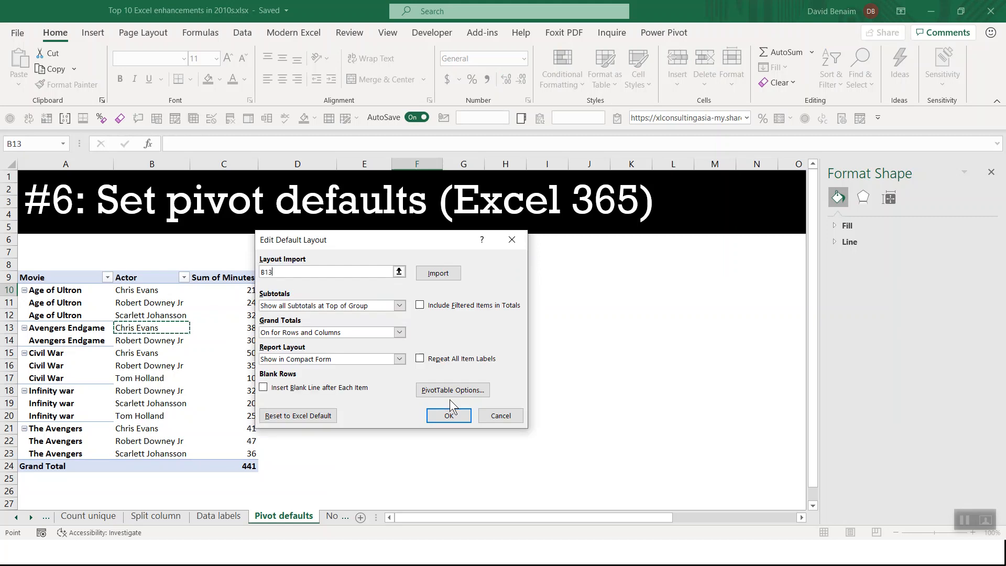
left_click(441, 276)
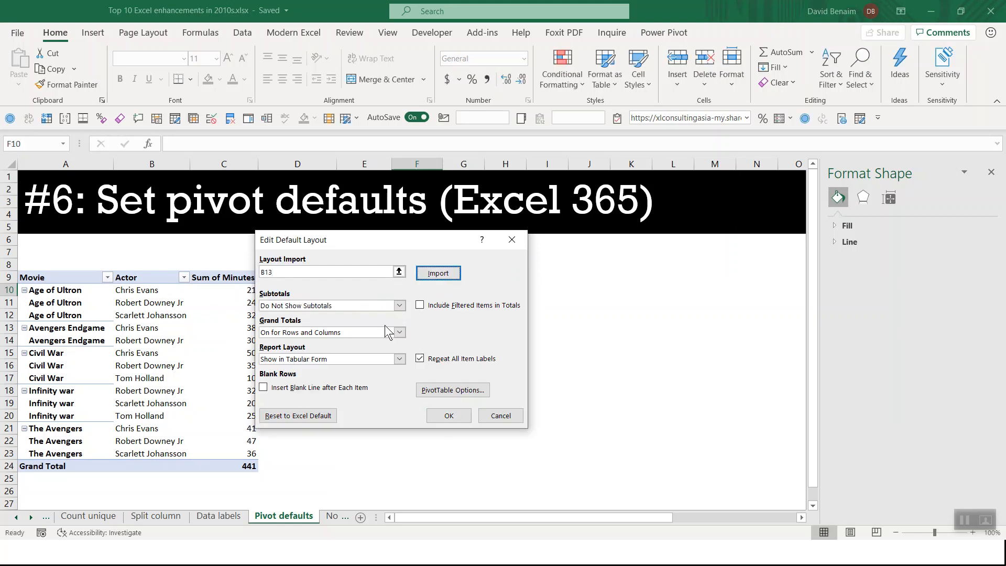
left_click(448, 413)
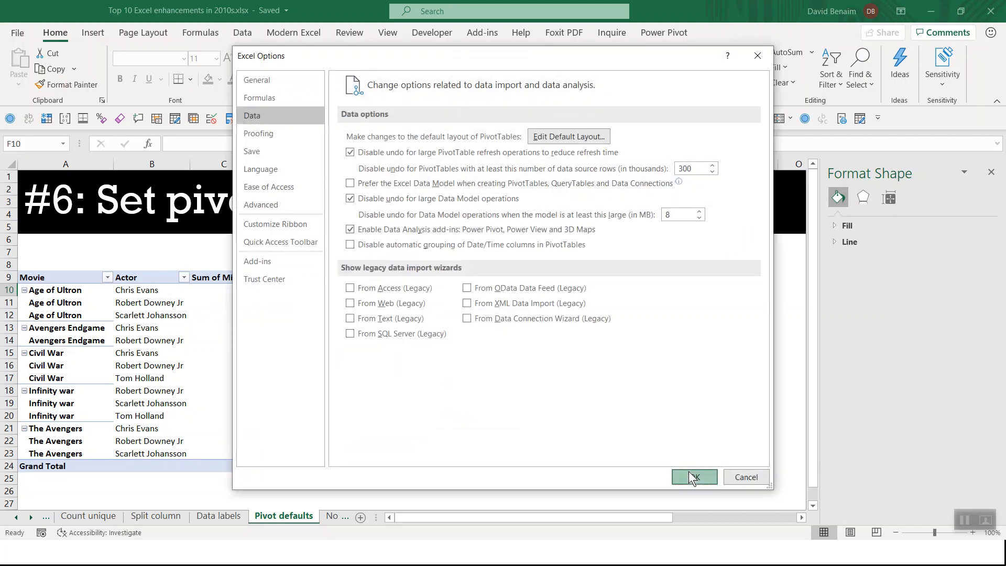
left_click(694, 476)
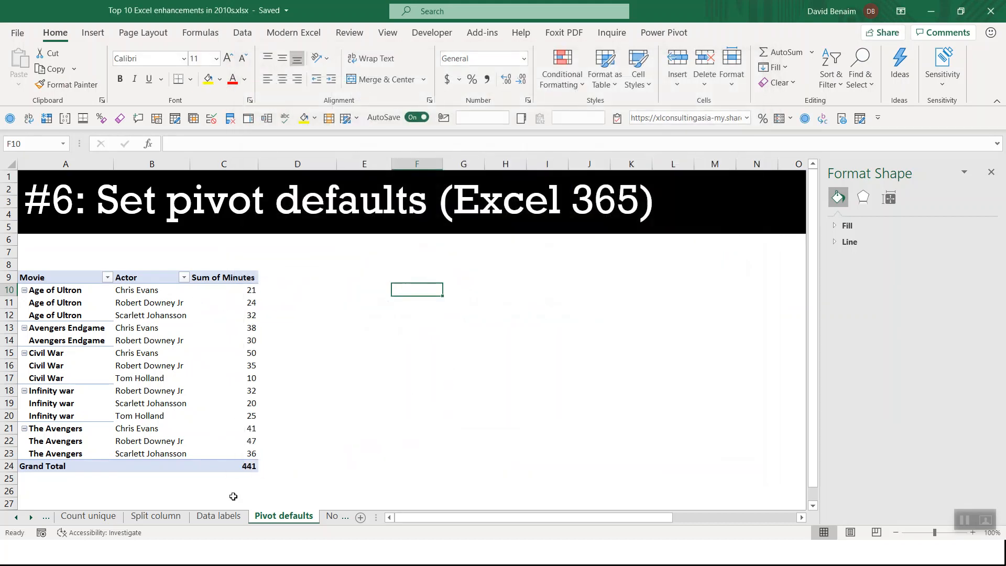
Create a PivotTable from range A9:E23 of the No code IF sheet, placed at cell E9 of the Pivot defaults sheet
left_click(332, 516)
left_click_drag(57, 277, 398, 453)
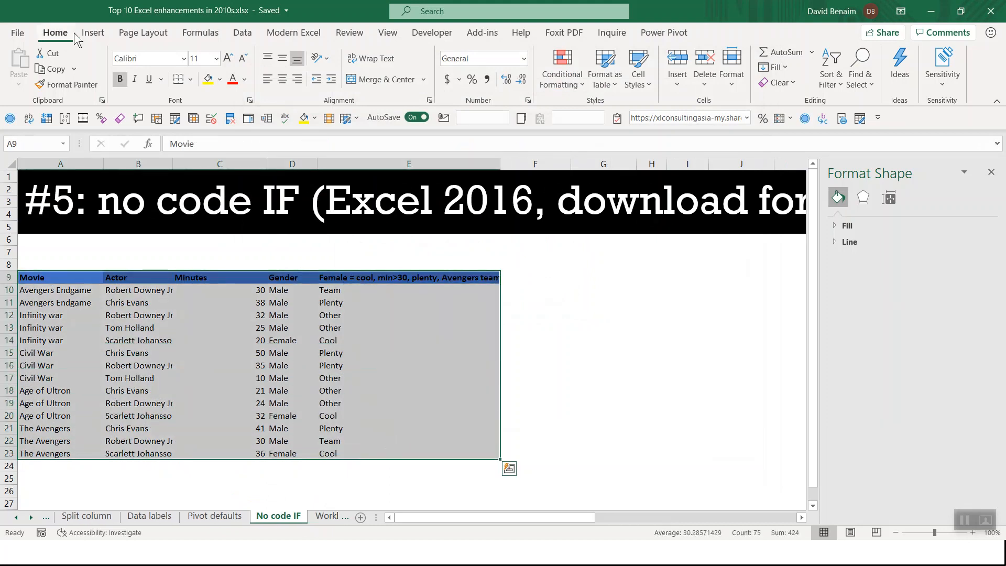
left_click(92, 32)
left_click(13, 79)
left_click(265, 347)
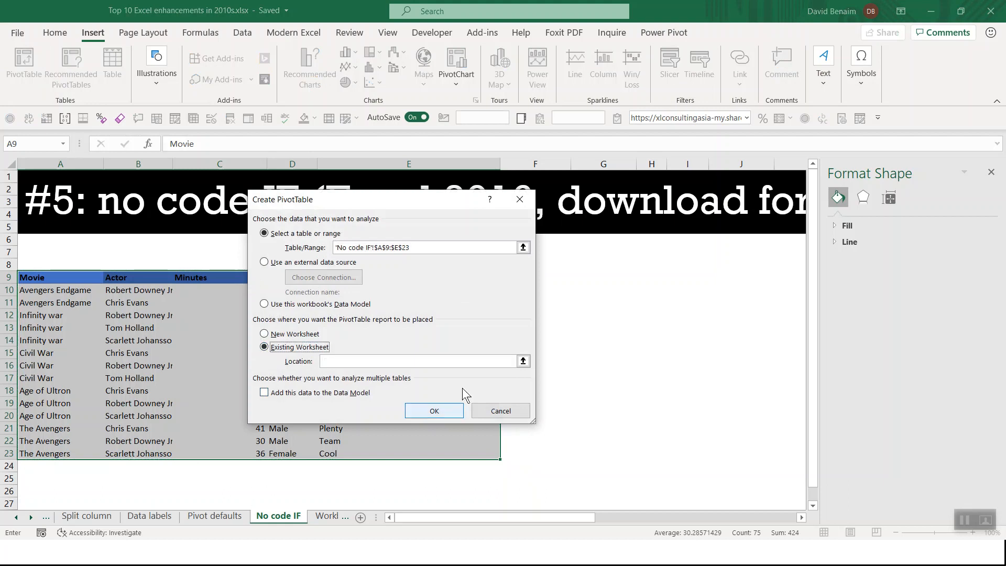
left_click(522, 361)
left_click(214, 516)
left_click(375, 277)
key("Return")
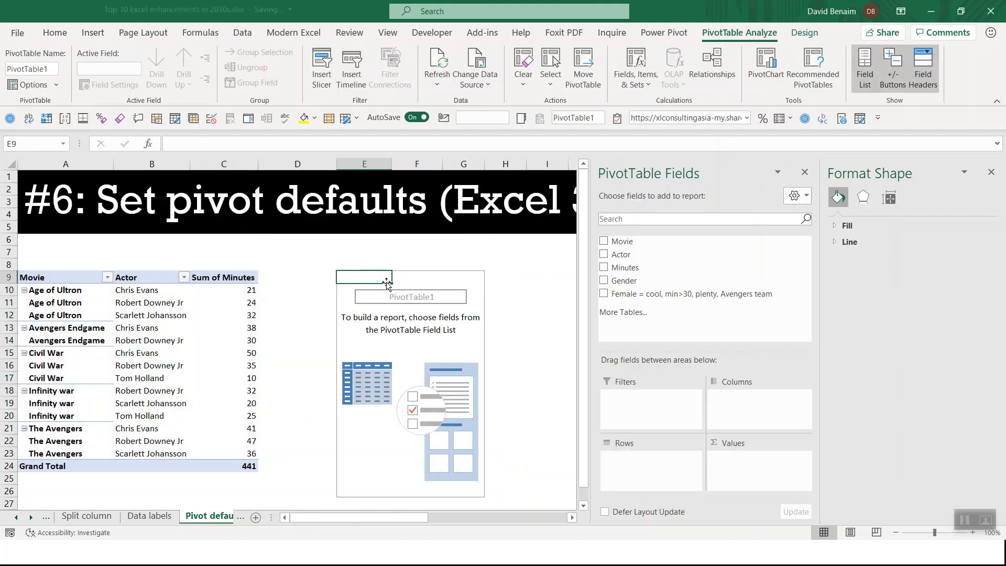
Add Movie and Actor as rows and Minutes as summed values to the new PivotTable, then close the Format Shape pane
left_click(603, 242)
left_click(603, 253)
left_click_drag(614, 270, 749, 467)
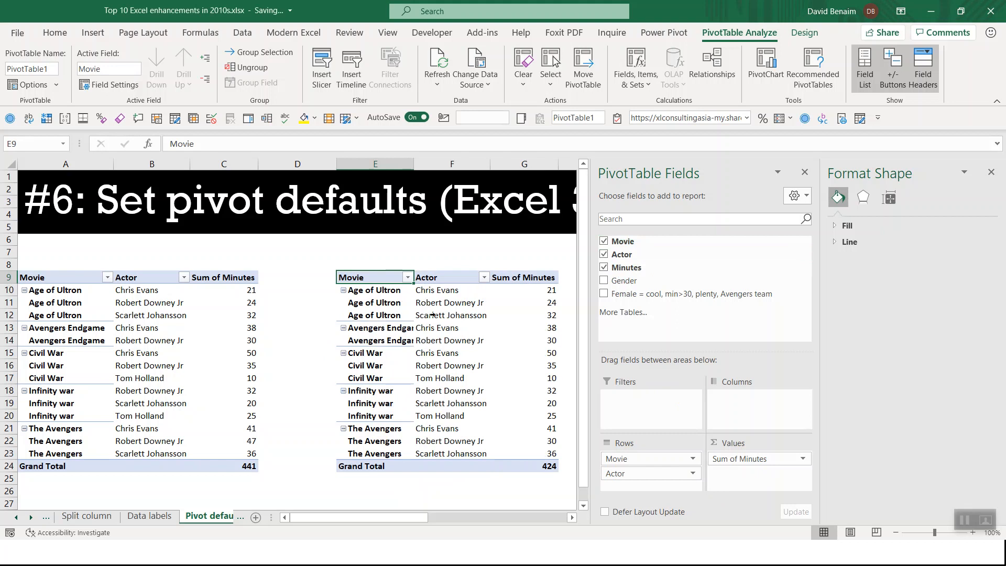
left_click(505, 262)
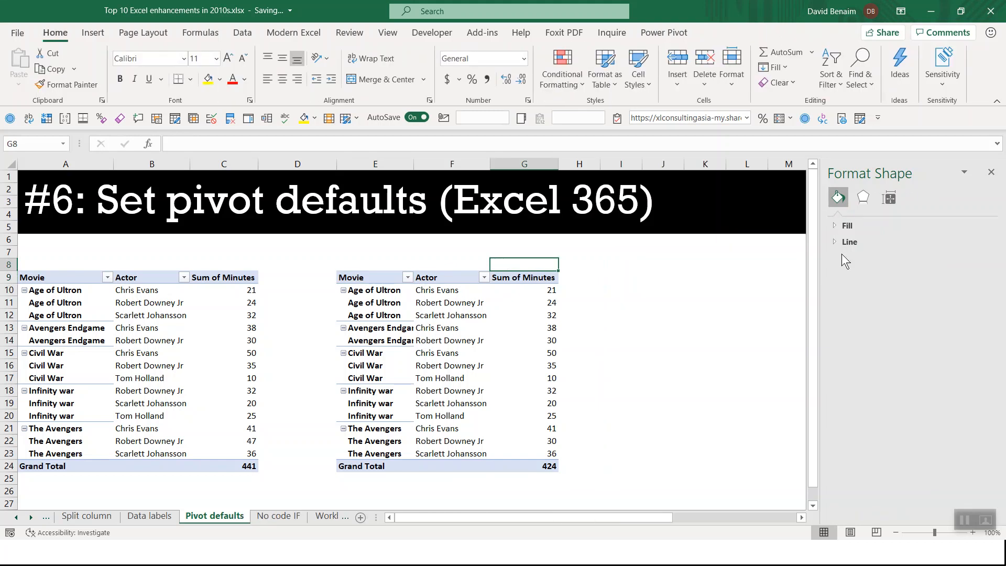
left_click(991, 172)
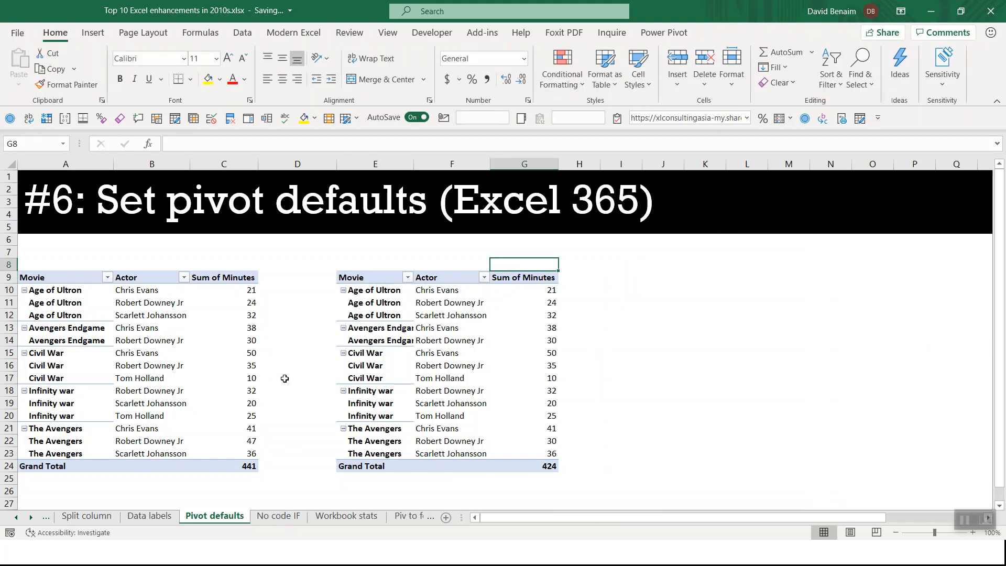
On the No code IF sheet, examine the nested IF formula in cell E10 and the cells it references
left_click(275, 517)
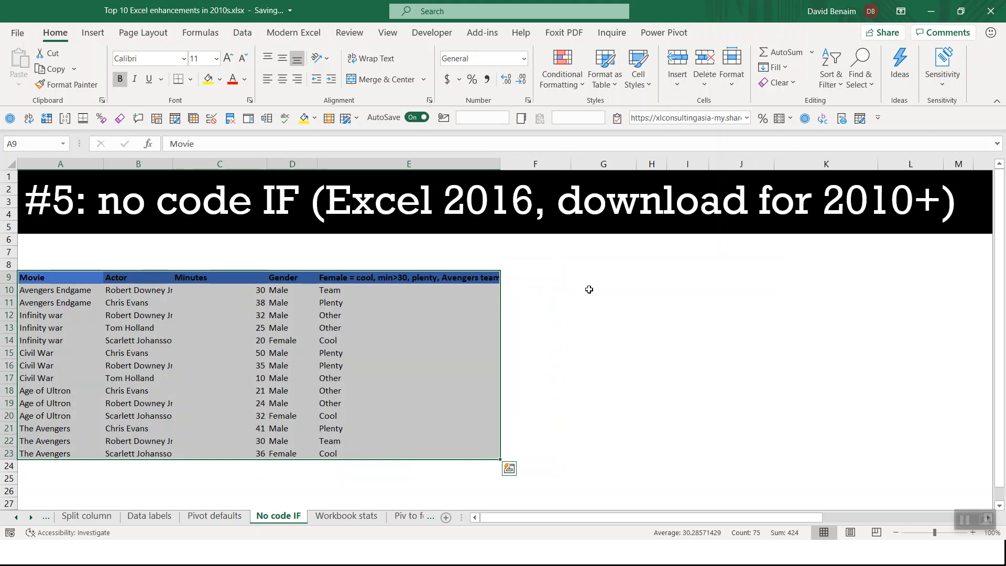
key("Down")
key("Down")
key("Right")
key("Right")
key("Right")
key("Right")
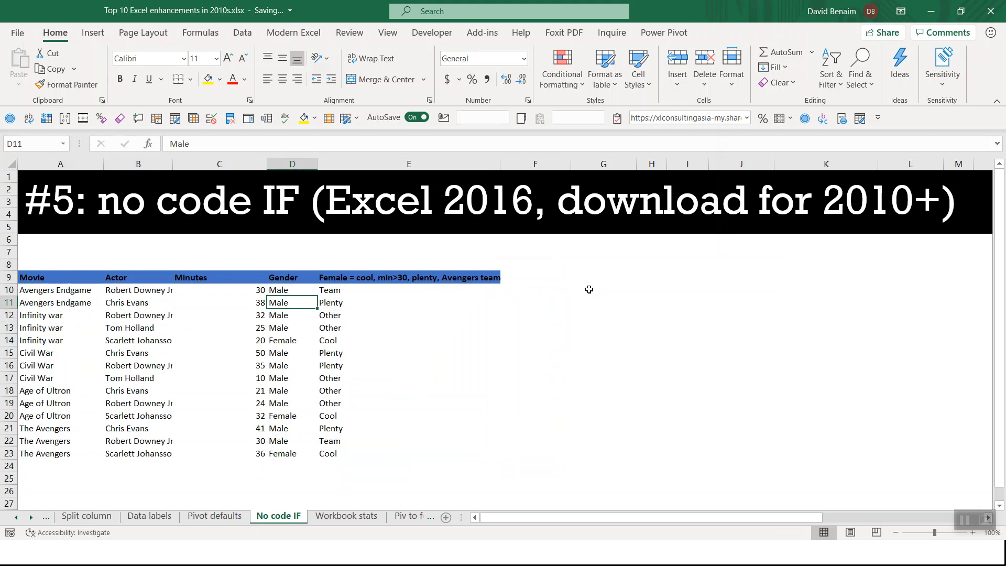
key("Up")
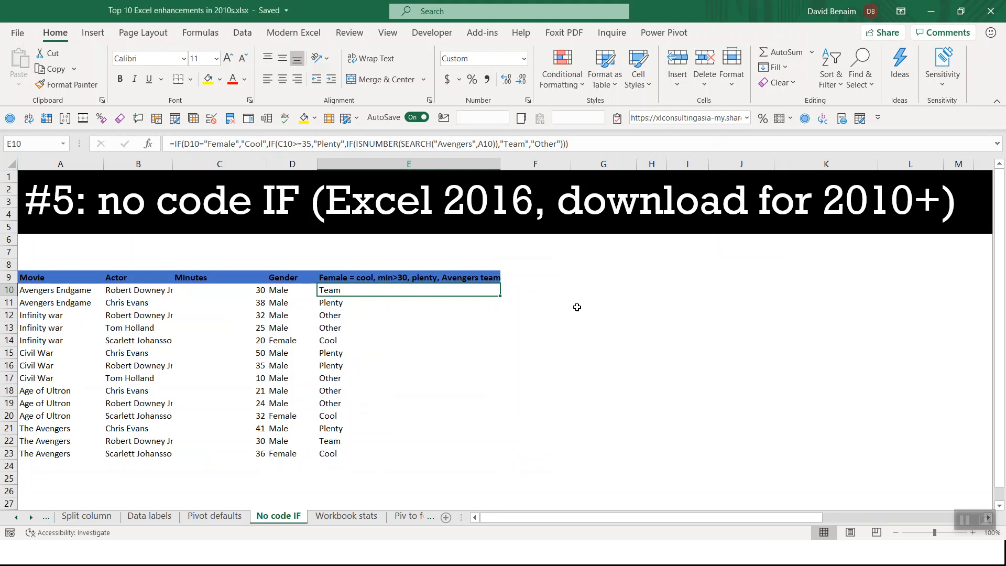
key("F2")
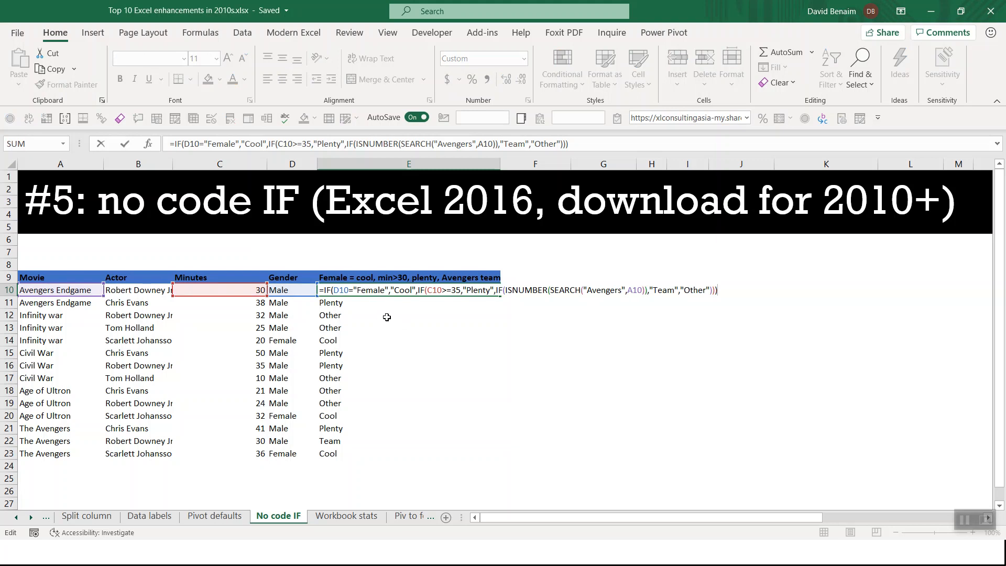
key("ctrl+Return")
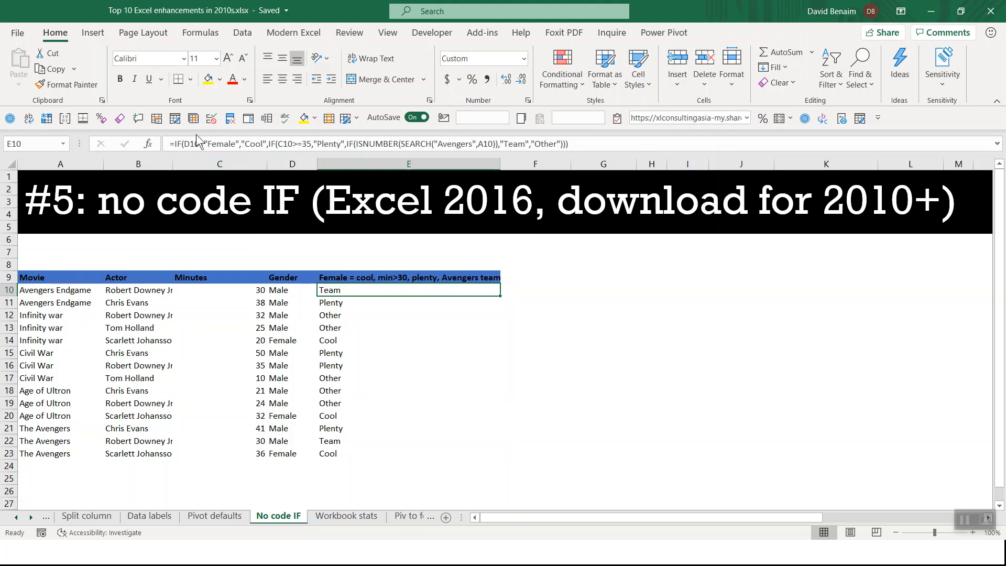
Inspect each logical test of E10's nested IF formula, including the SEARCH for "Avengers", without changing it
left_click(184, 144)
left_click(283, 144)
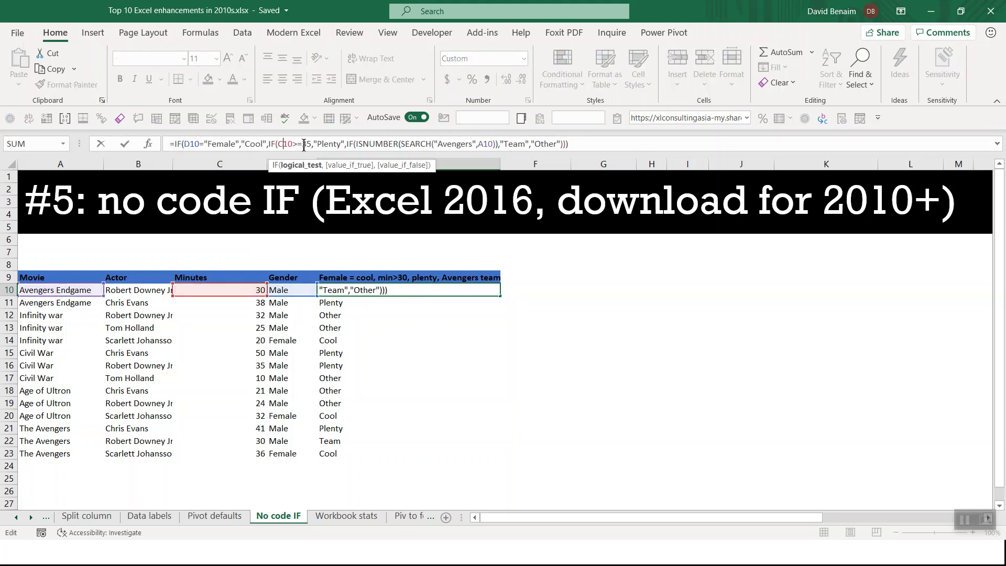
left_click(383, 142)
left_click(450, 146)
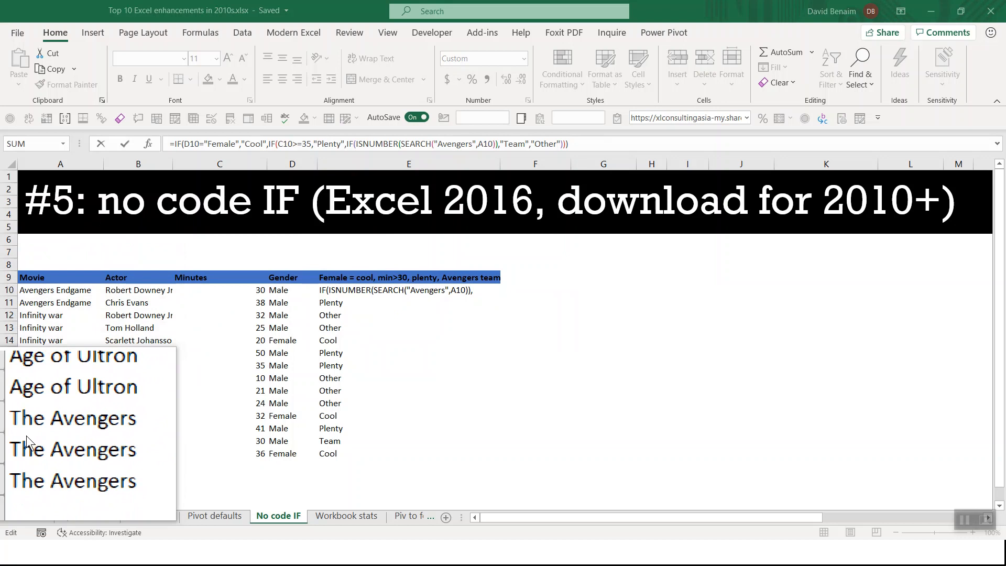
key("super+Escape")
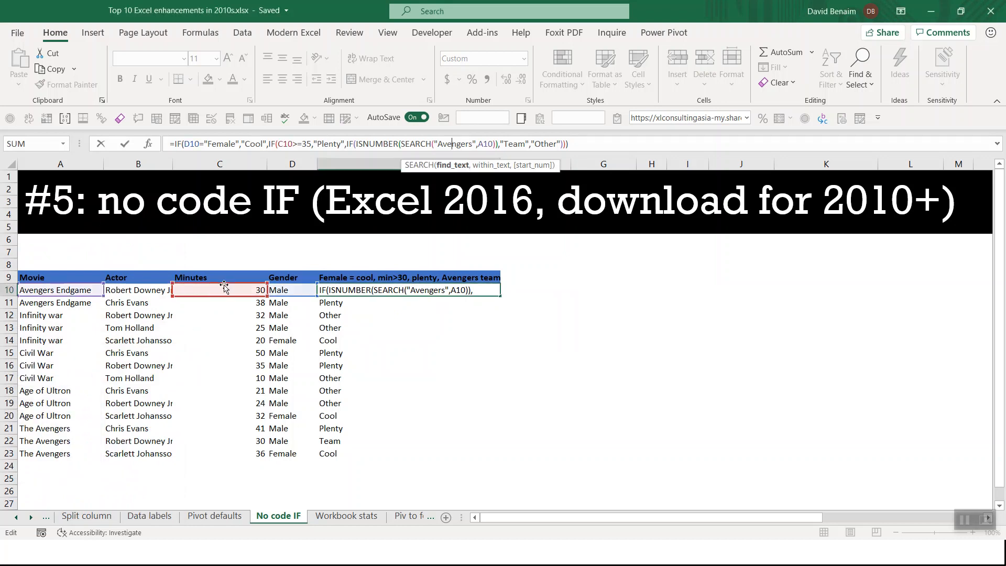
key("Escape")
Load range A9:E23 of the No code IF sheet into Power Query as a table with headers
left_click(83, 279)
left_click_drag(83, 279, 420, 451)
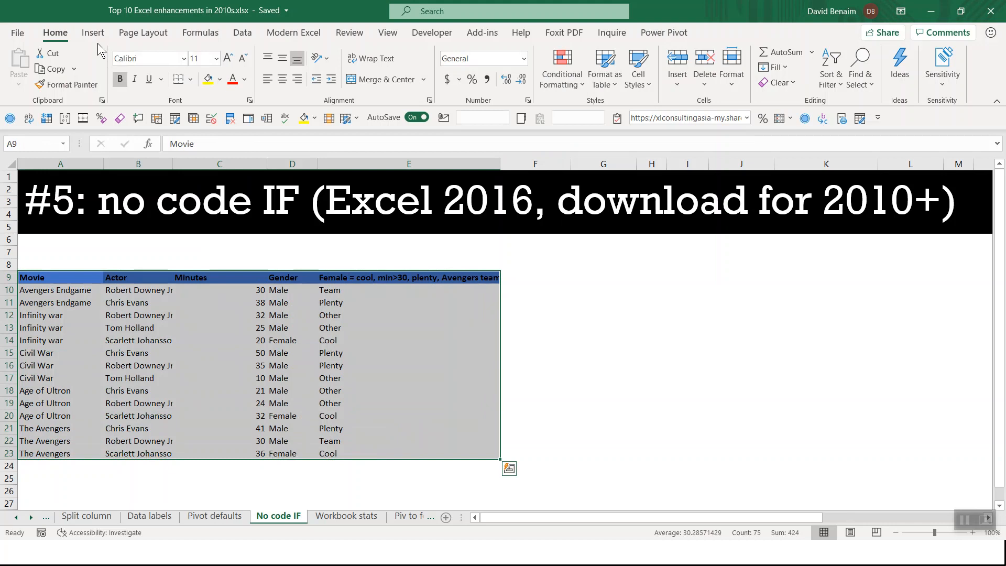
left_click(243, 32)
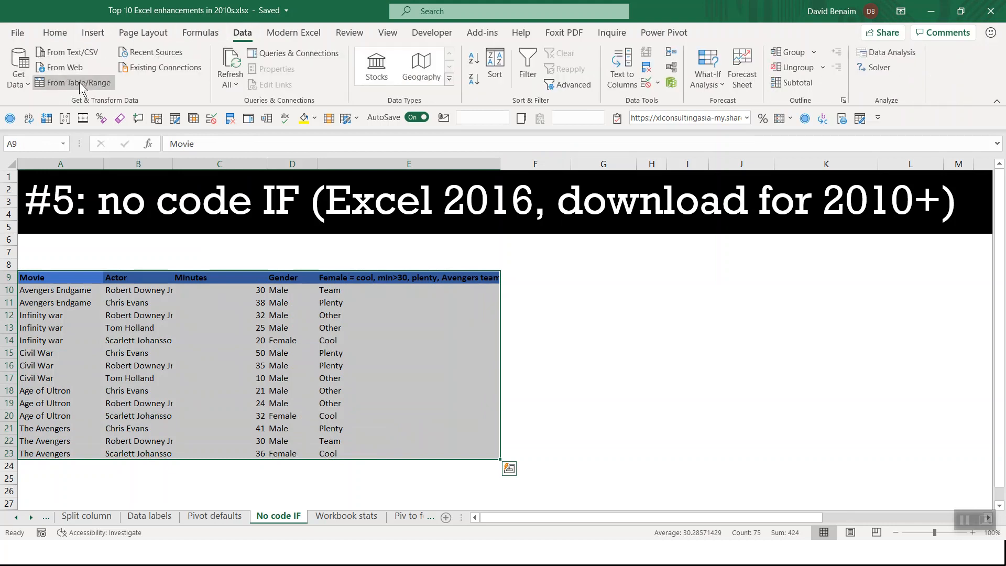
left_click(65, 83)
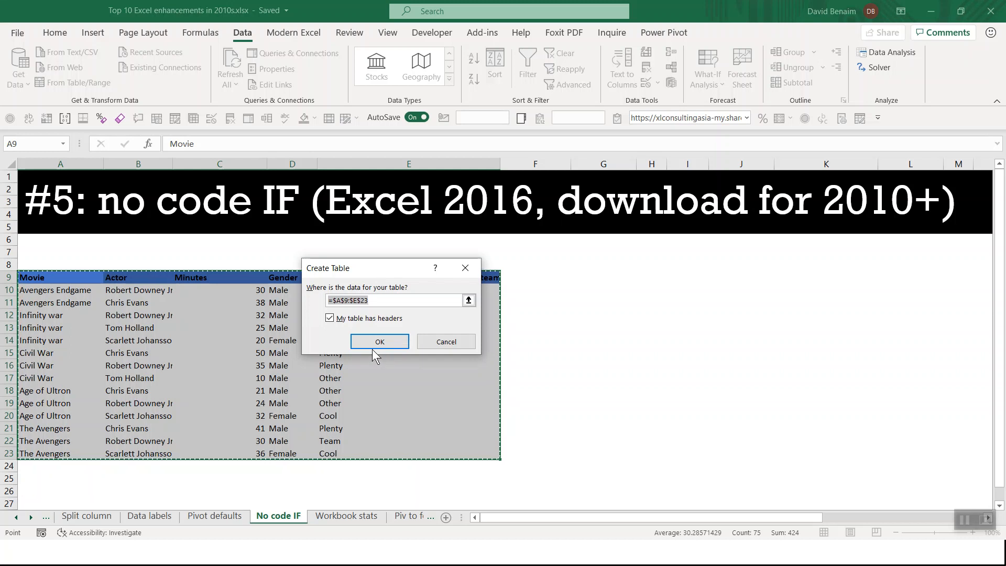
left_click(363, 339)
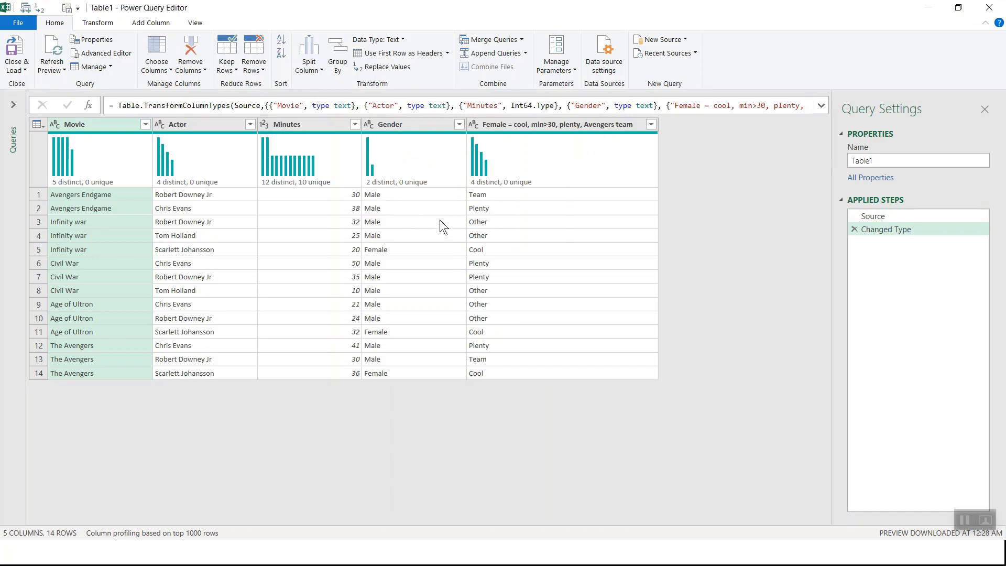
Start a conditional column whose first clause outputs Cool if Gender equals Female
left_click(153, 22)
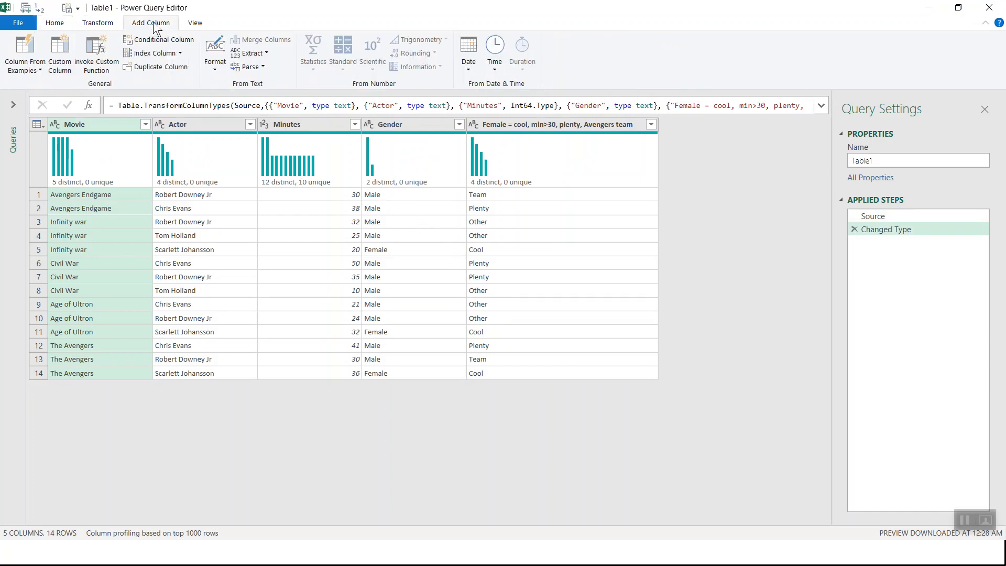
left_click(178, 39)
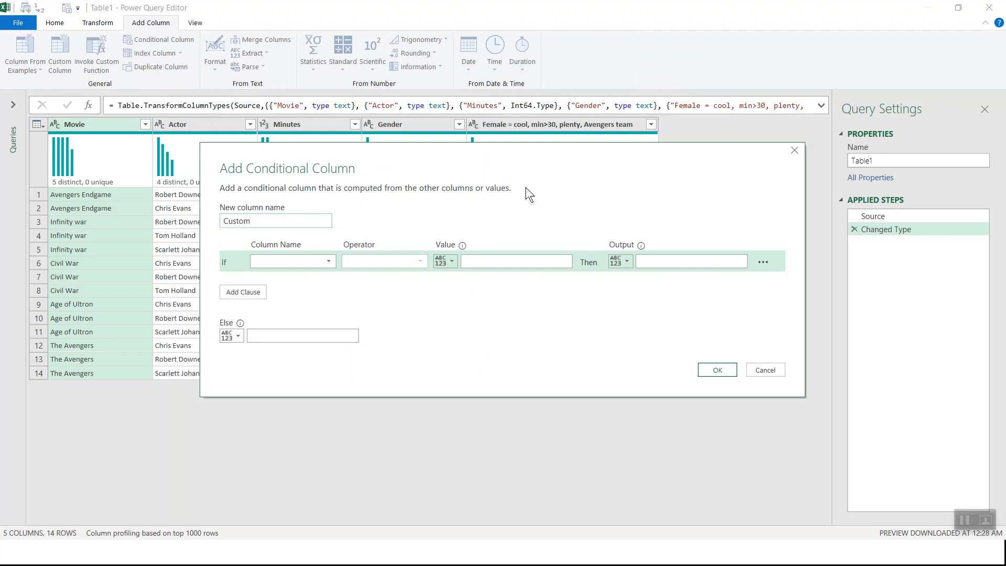
left_click(316, 260)
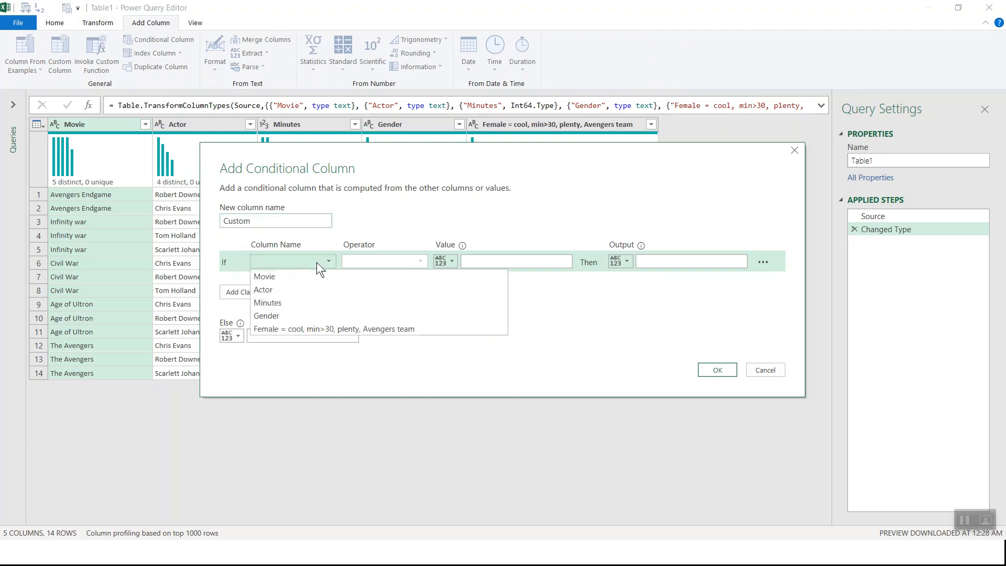
left_click(314, 277)
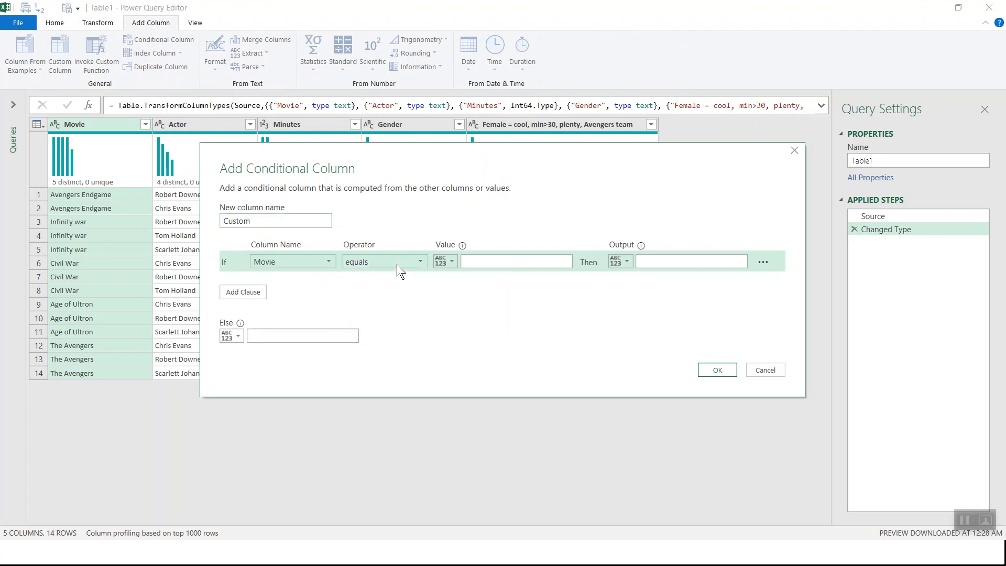
left_click(295, 262)
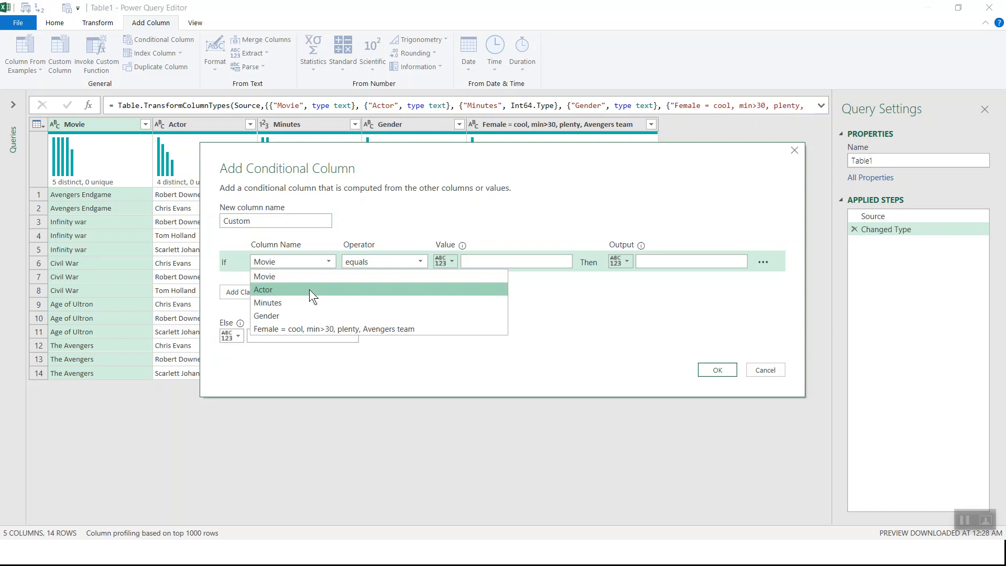
left_click(314, 316)
left_click(527, 260)
type("Feale")
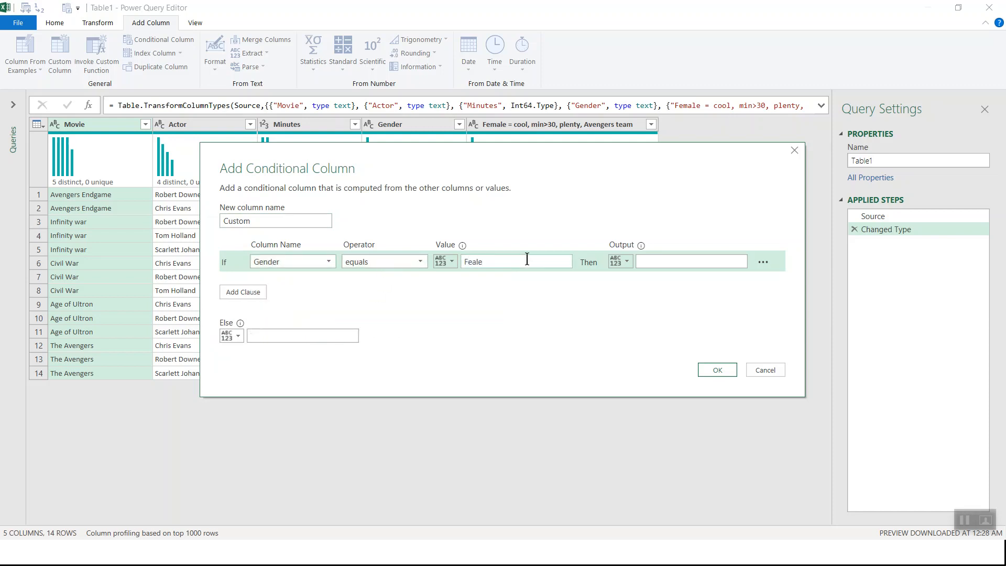
type("m")
key("Tab")
key("Tab")
type("Cool")
Add an else-if clause that outputs Plenty if Minutes is greater than or equal to 30
left_click(244, 291)
left_click(291, 284)
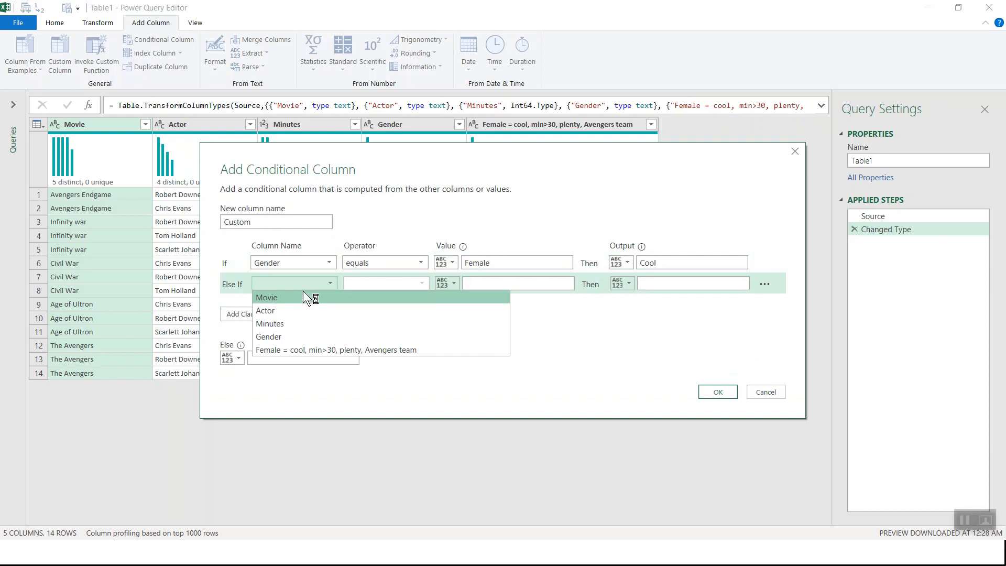
left_click(330, 323)
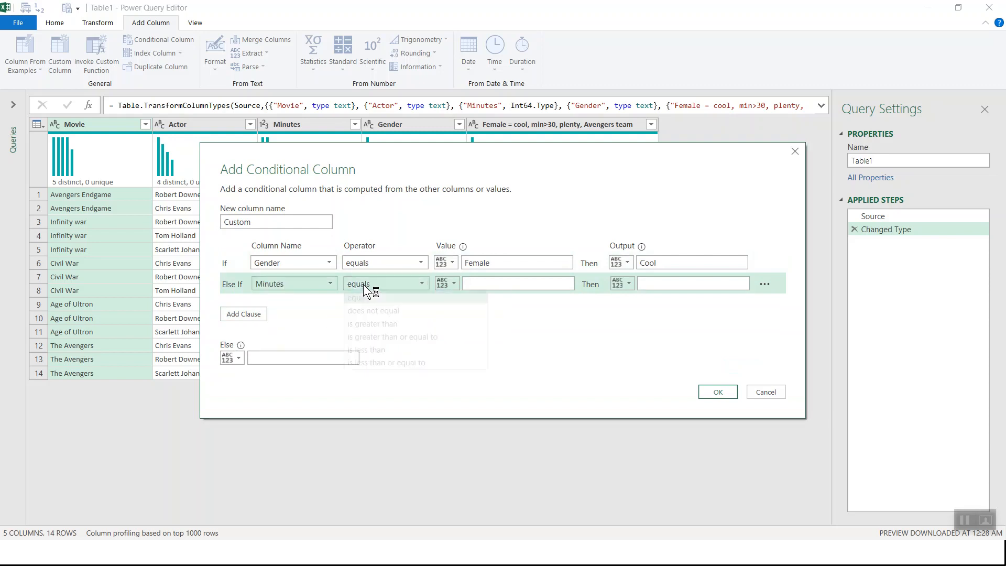
left_click(367, 284)
left_click(397, 336)
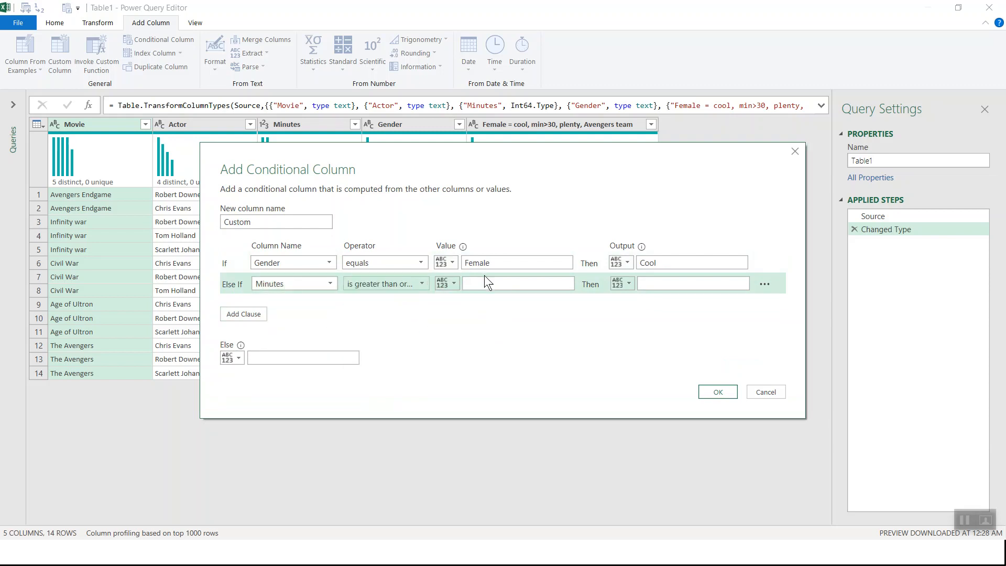
left_click(484, 283)
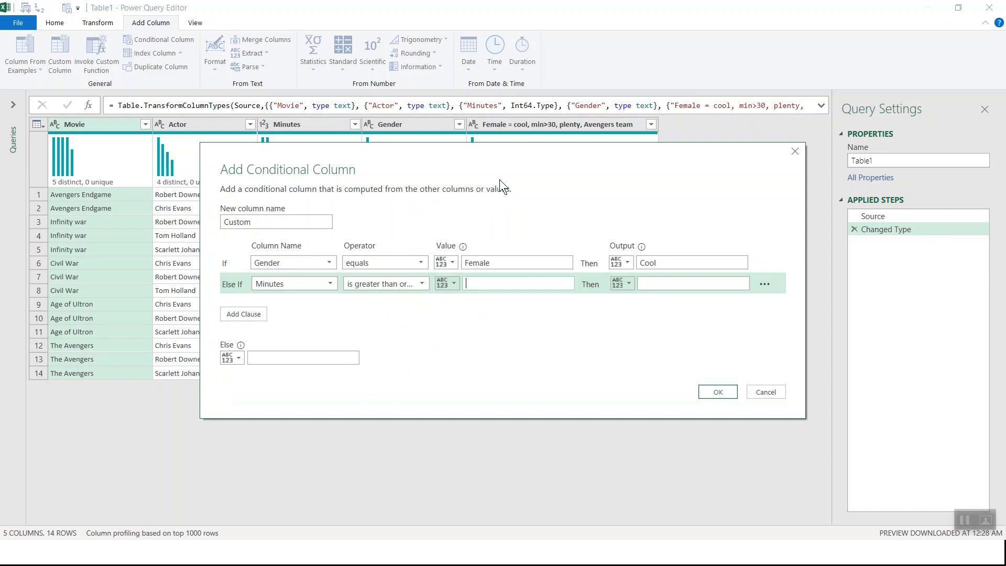
type("30")
left_click_drag(533, 149, 501, 260)
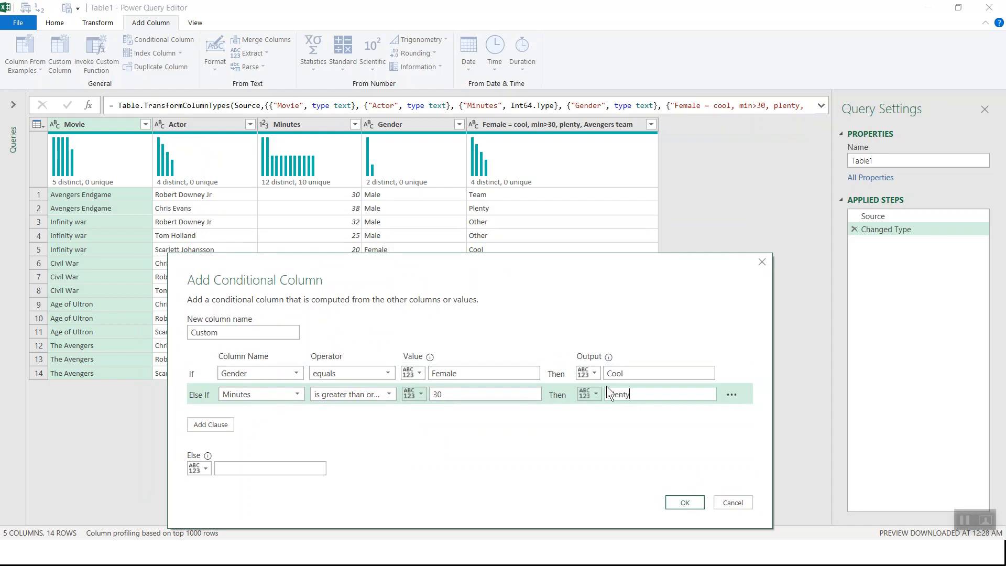
Add another else-if clause that outputs Team if Movie contains Avengers
left_click(212, 424)
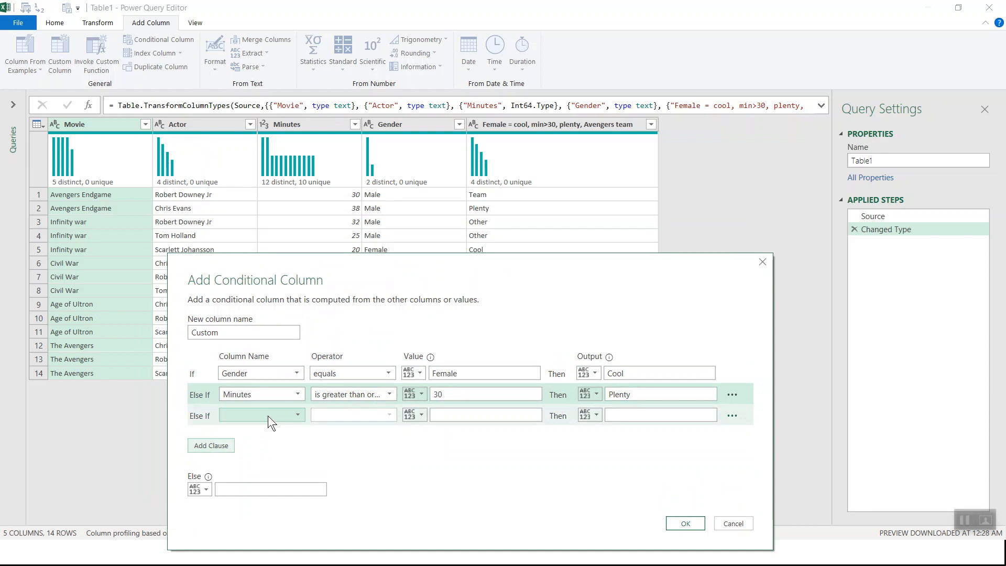
left_click(268, 416)
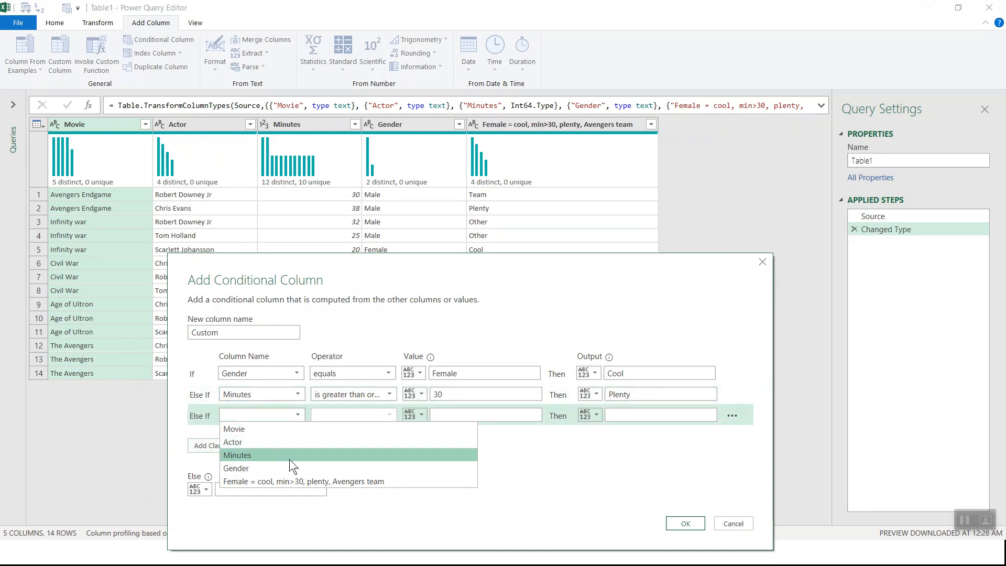
left_click(279, 430)
left_click(325, 416)
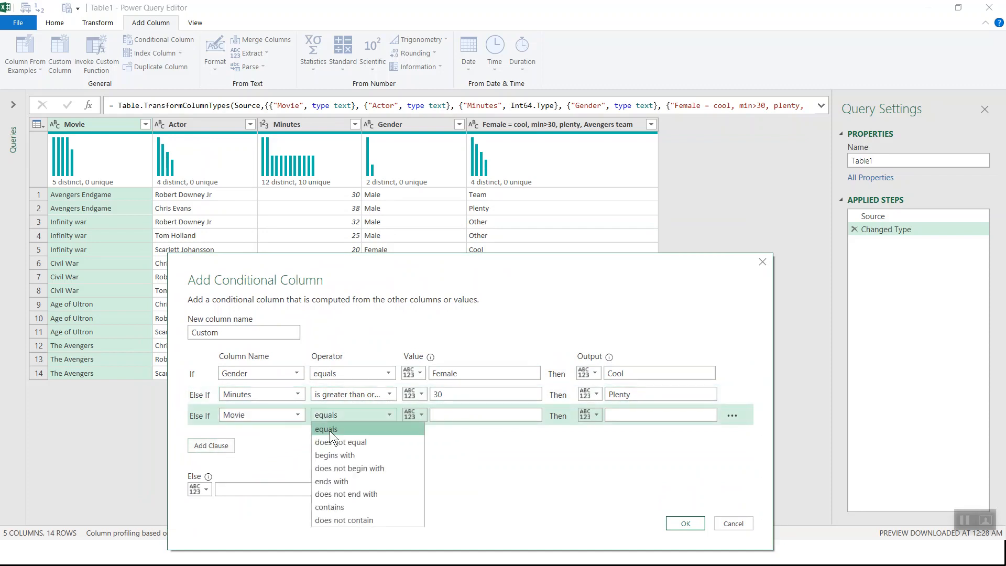
left_click(366, 507)
left_click(455, 415)
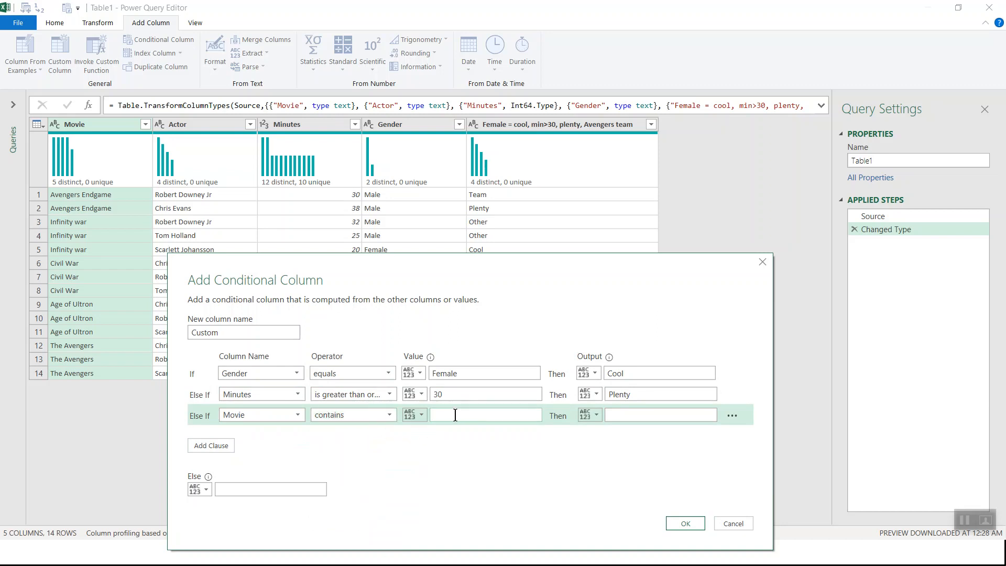
type("A")
type("ve")
type("ngers")
type("a")
key("BackSpace")
type("A")
left_click(634, 418)
type("Team")
Set the else output to Other and create the conditional column under the name Query
left_click(281, 489)
type("Other")
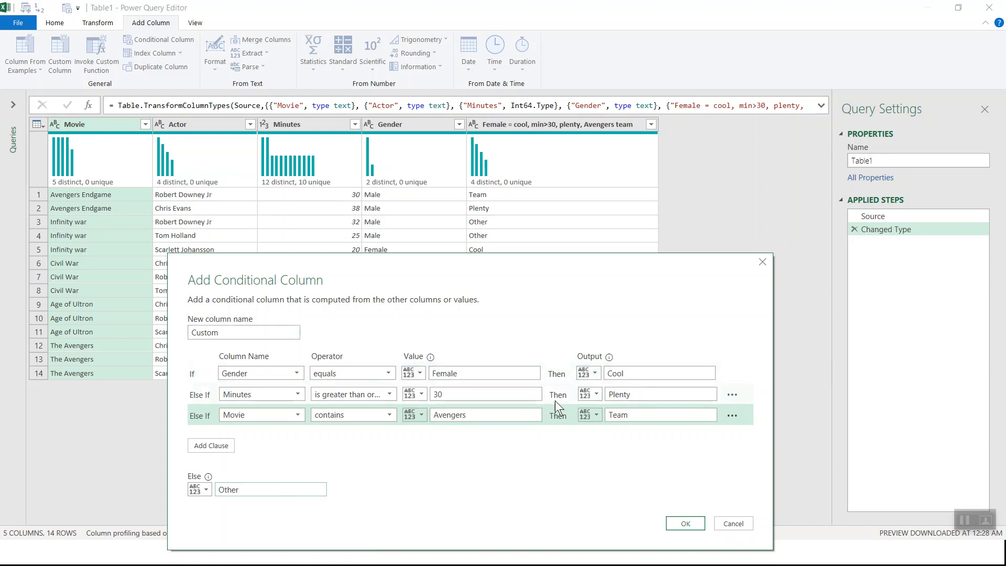
double_click(206, 338)
left_click(697, 526)
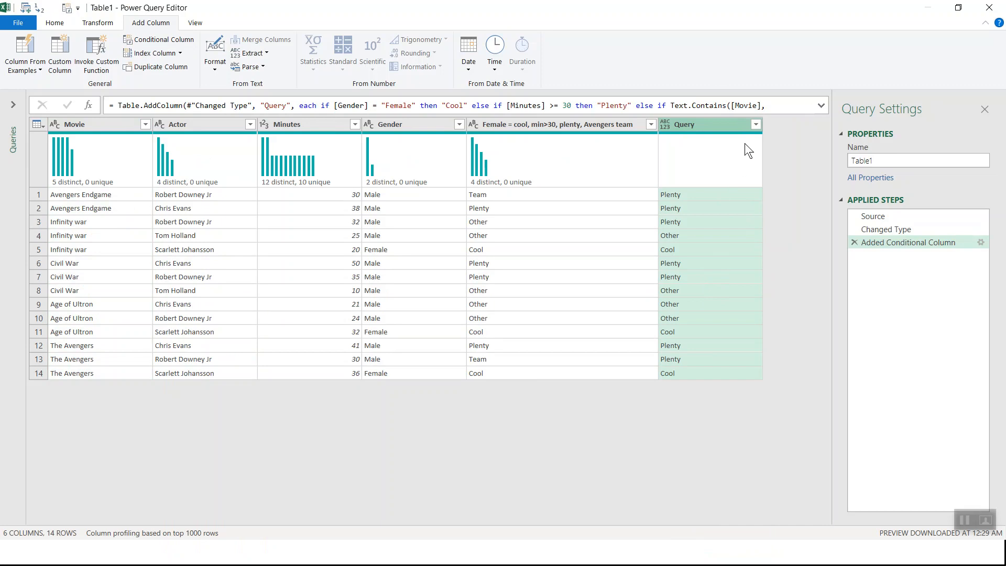
Edit the added conditional column so its Movie contains Avengers clause is evaluated first
left_click(980, 243)
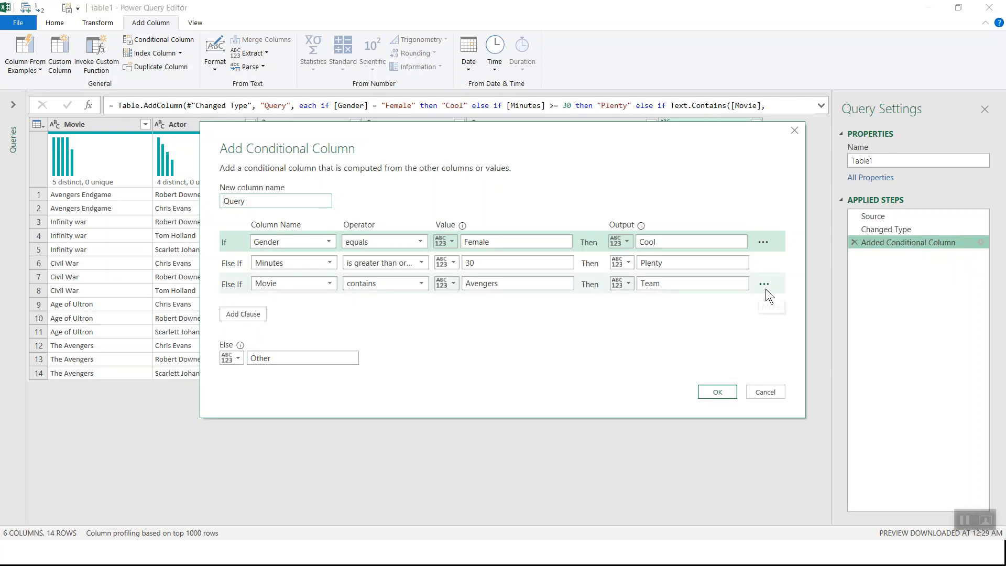
left_click(763, 284)
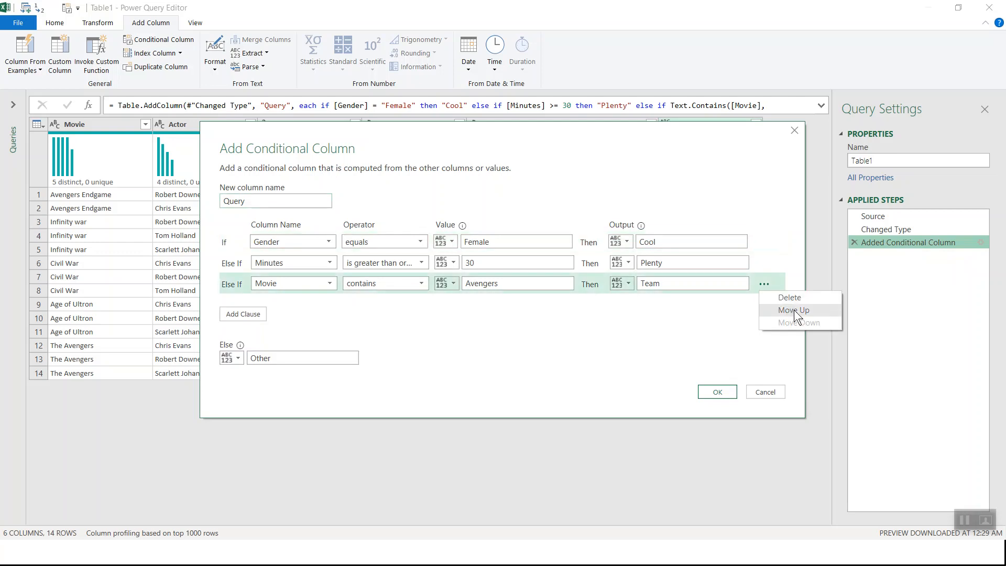
left_click(790, 308)
left_click(764, 263)
left_click(786, 288)
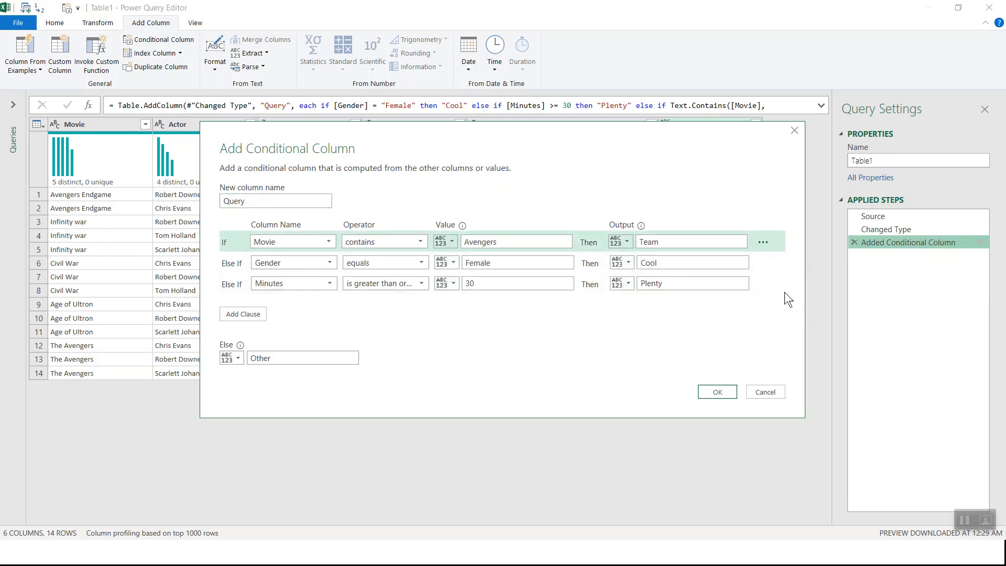
left_click(728, 393)
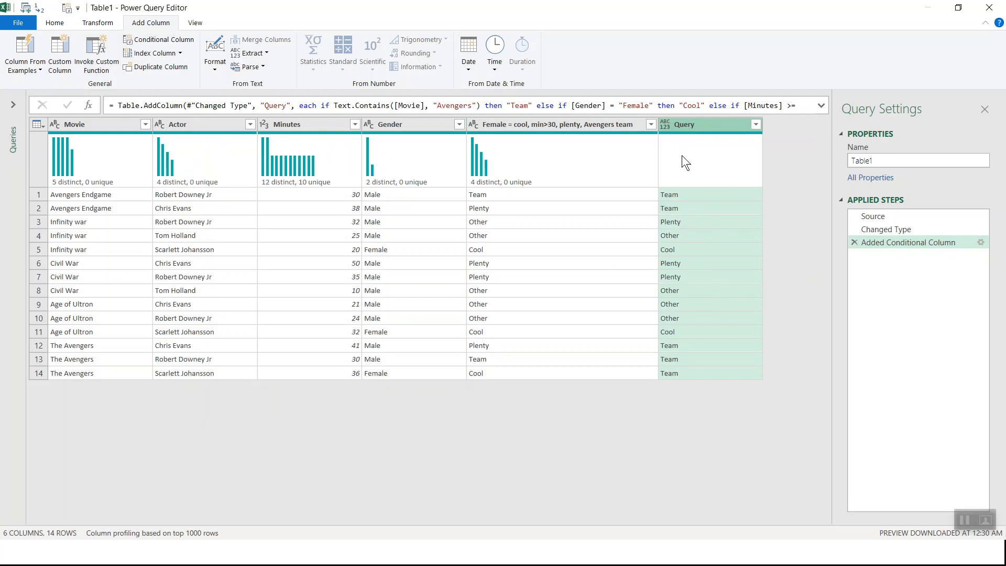
Close and load the Table1 query into the workbook and dismiss the Queries & Connections pane
left_click(58, 23)
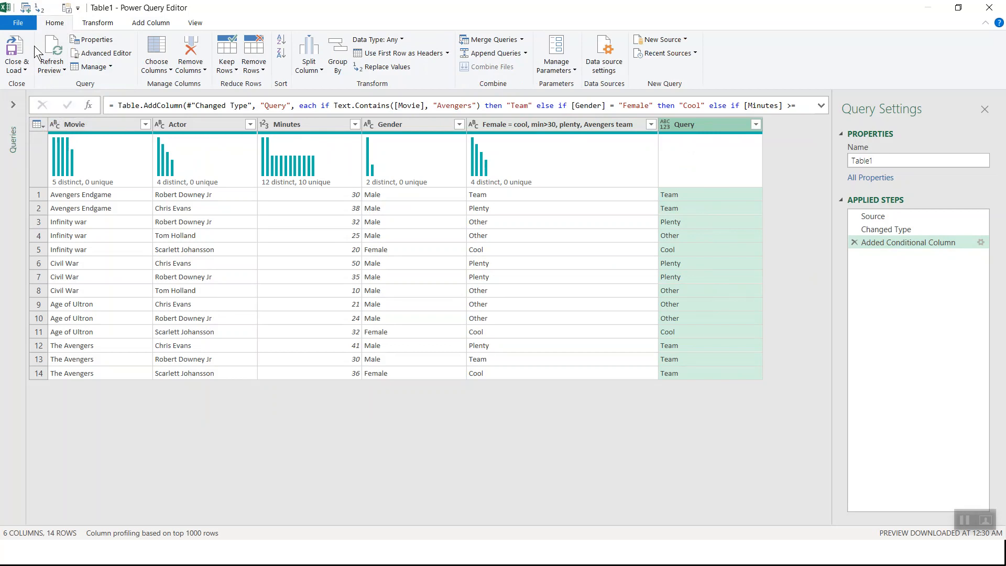
left_click(16, 53)
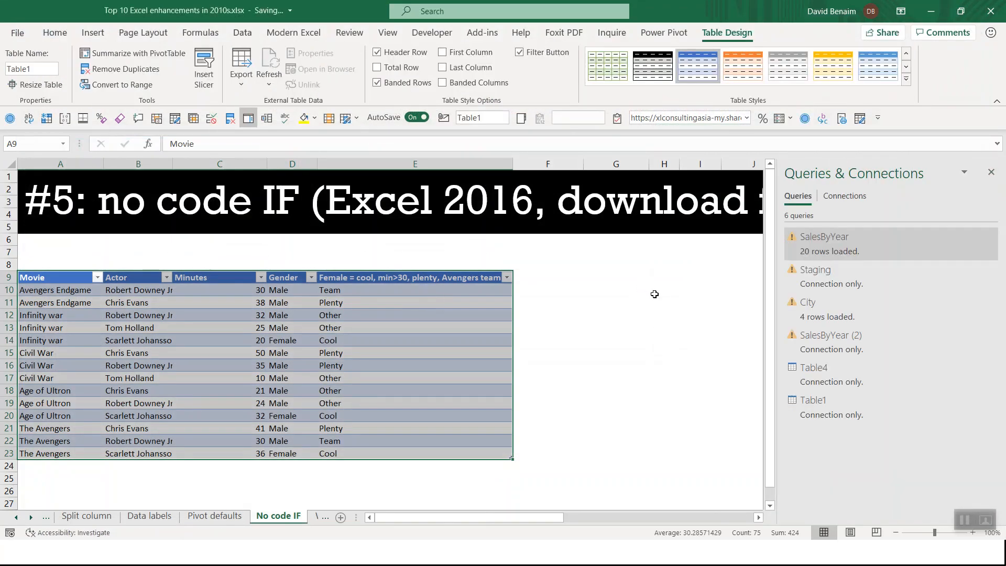
left_click(990, 172)
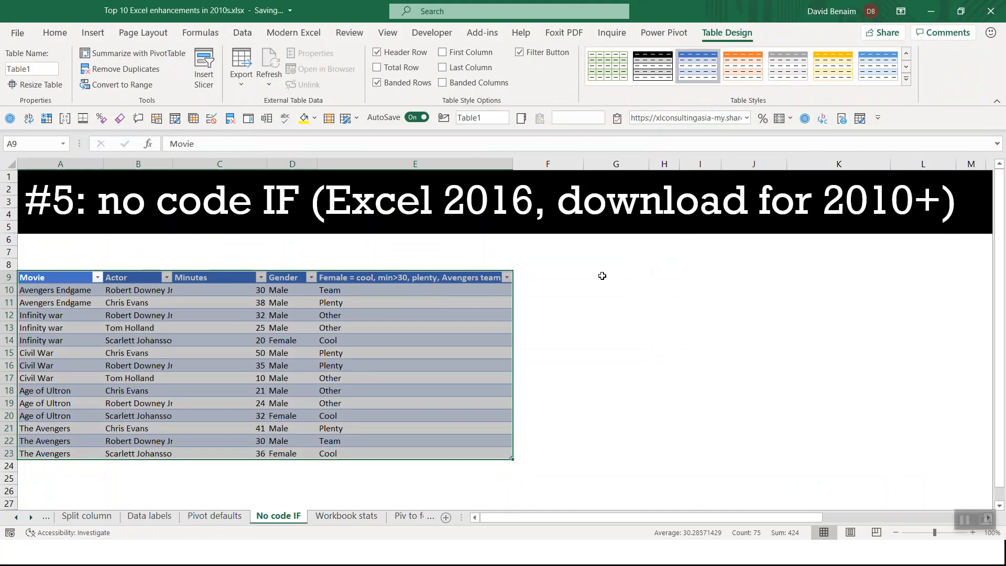
left_click_drag(438, 314, 437, 321)
left_click(656, 300)
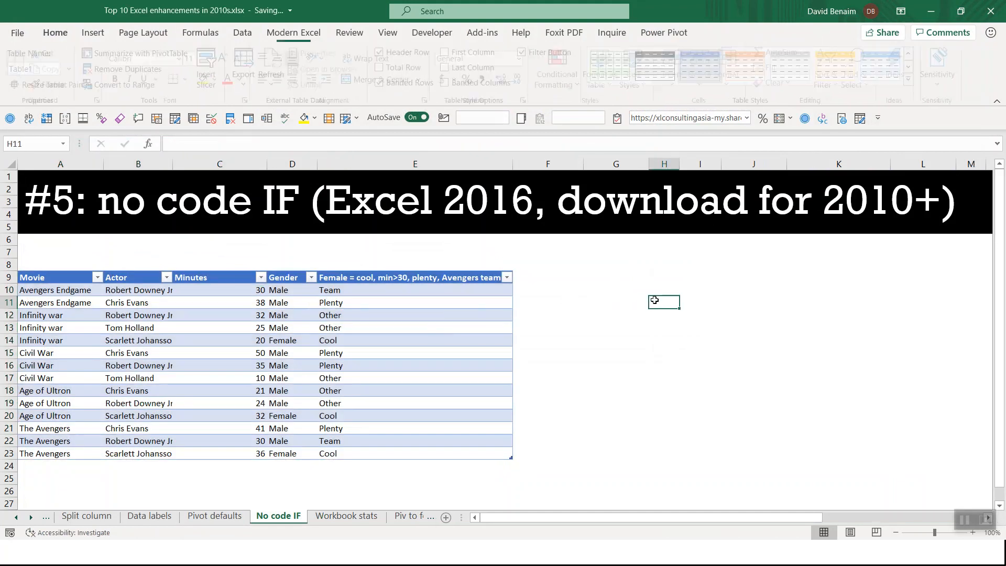
type("=sw")
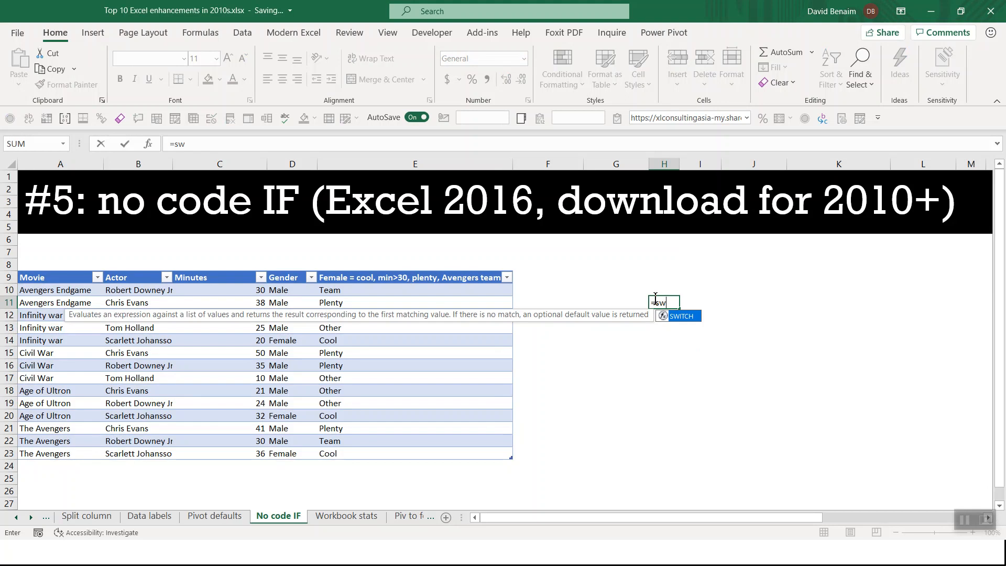
key("Escape")
key("Escape")
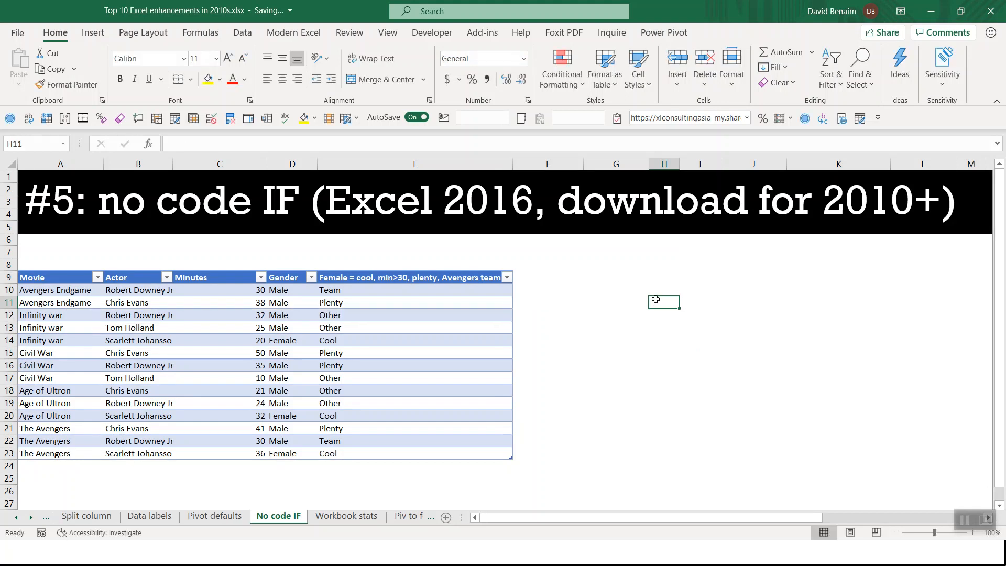
Check the nested IF formula in cell E11 of the No code IF sheet
key("Left")
key("Left")
key("Left")
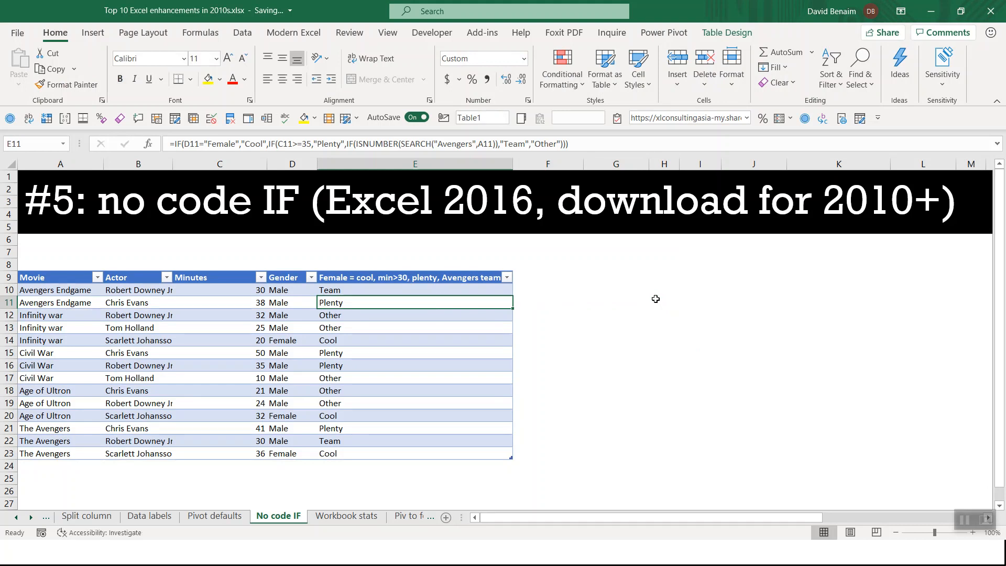
On the Workbook stats sheet, view the Workbook Statistics for the current sheet and the whole workbook
key("ctrl+Page_Down")
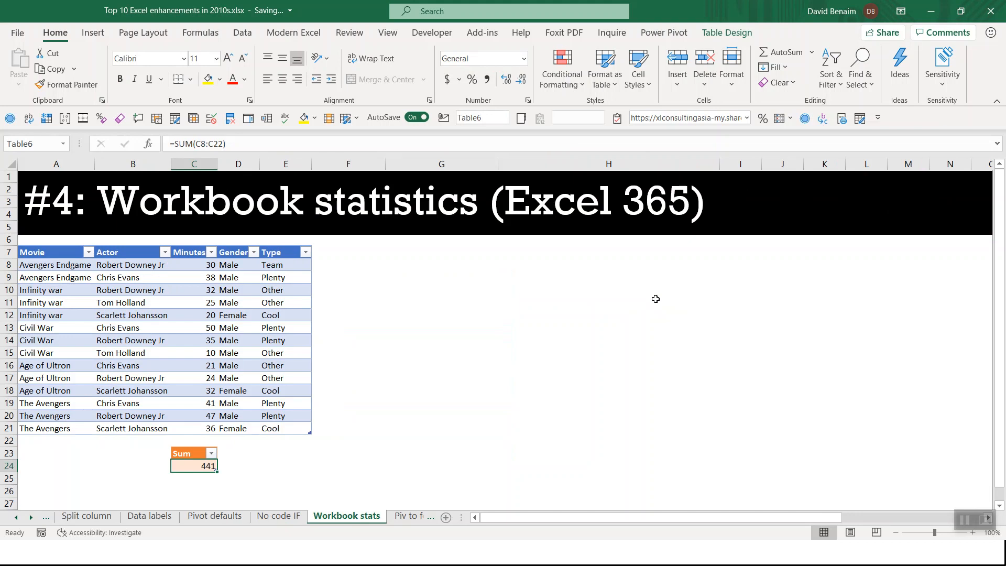
left_click(380, 289)
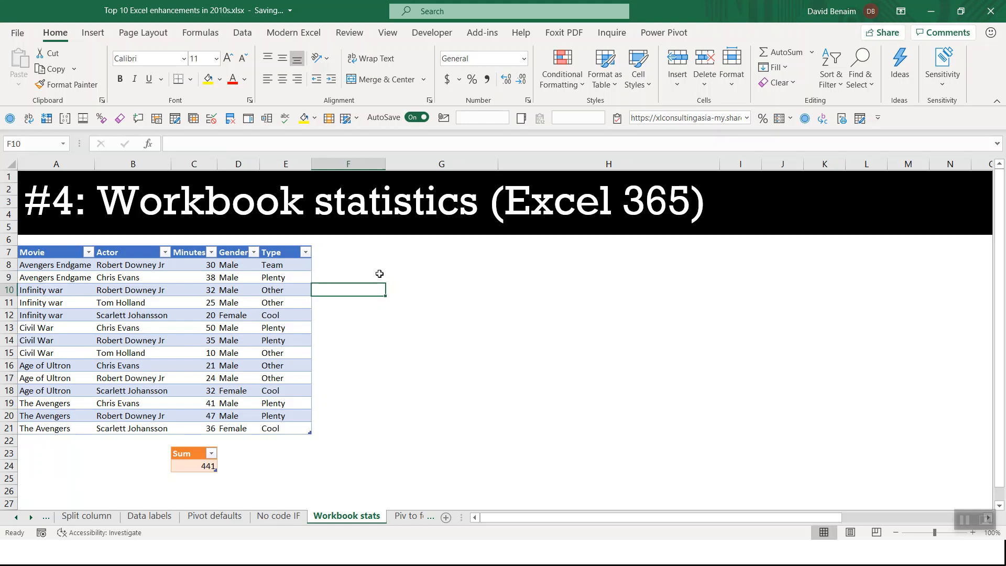
left_click(345, 33)
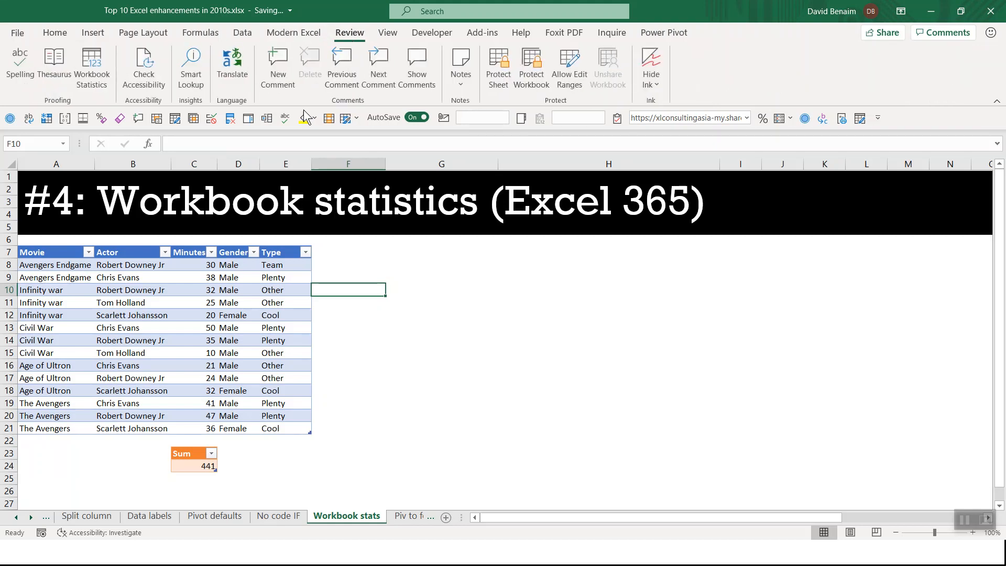
left_click(96, 86)
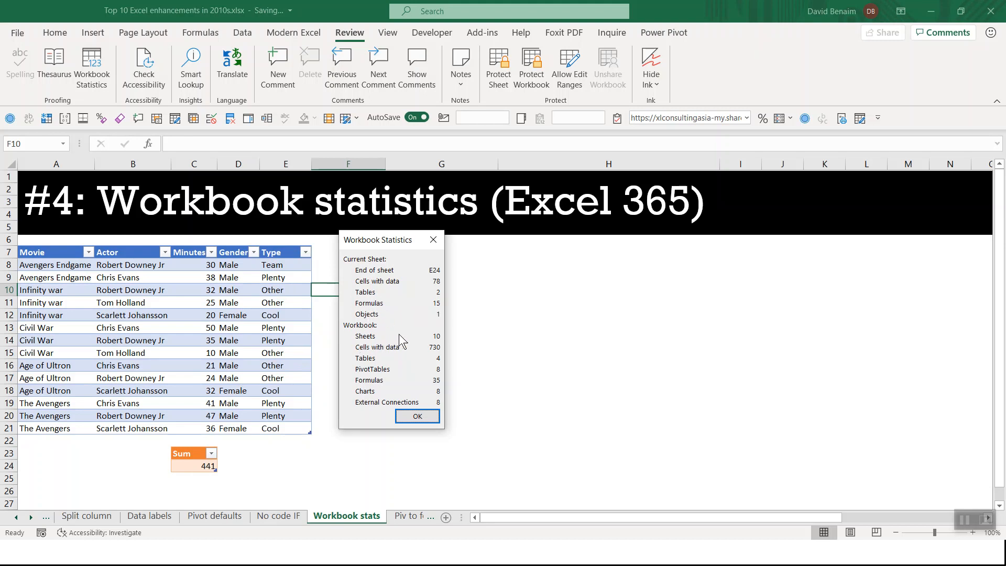
left_click(417, 417)
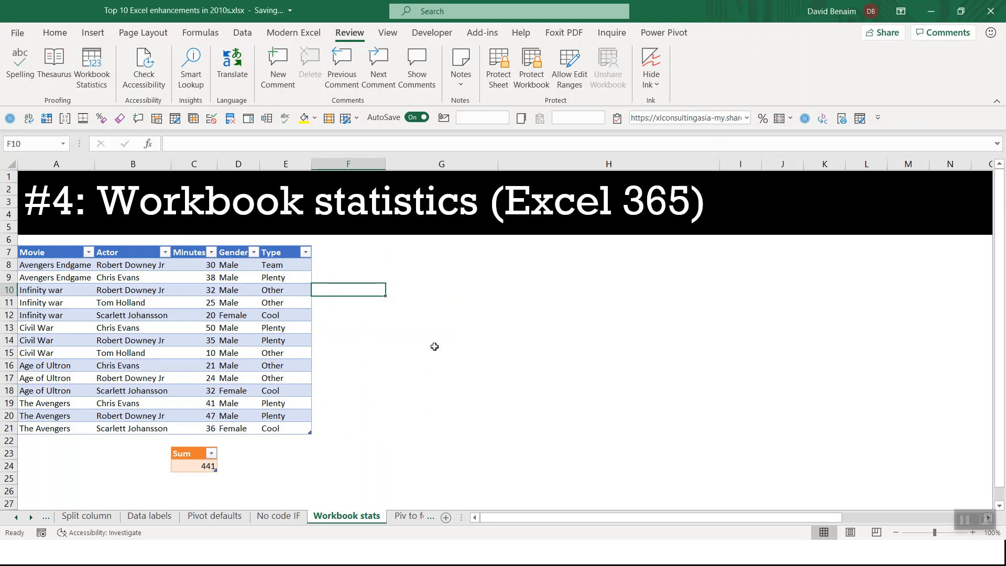
left_click(432, 306)
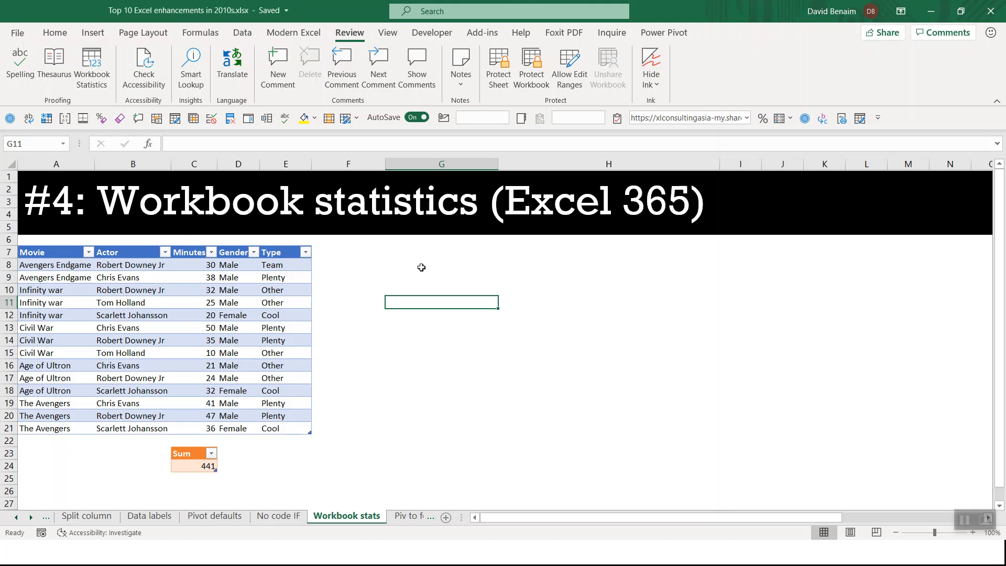
On the Piv to formula sheet, create a PivotTable from A10:D24 at cell I11, adding the data to the Data Model
key("ctrl+Page_Down")
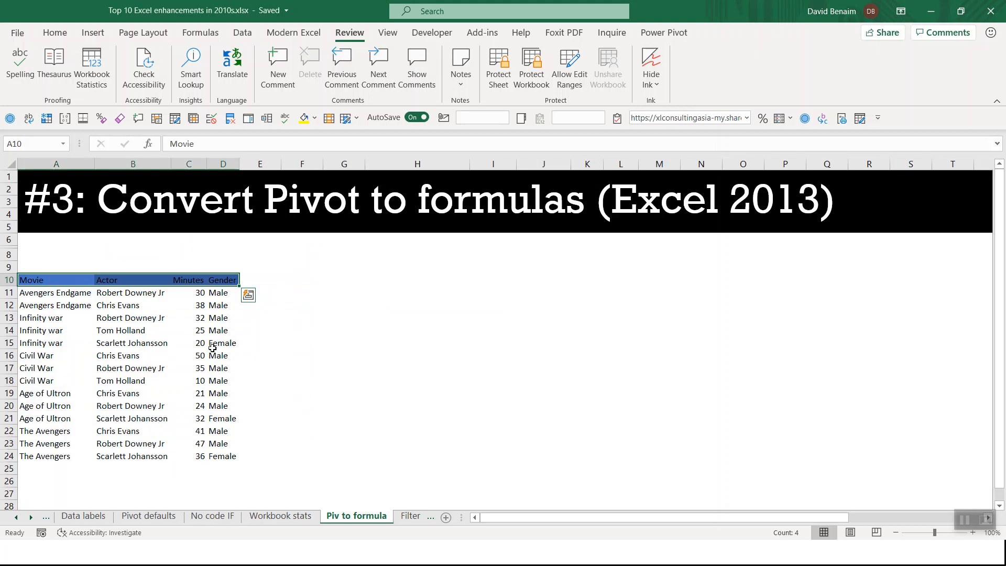
left_click_drag(71, 281, 227, 451)
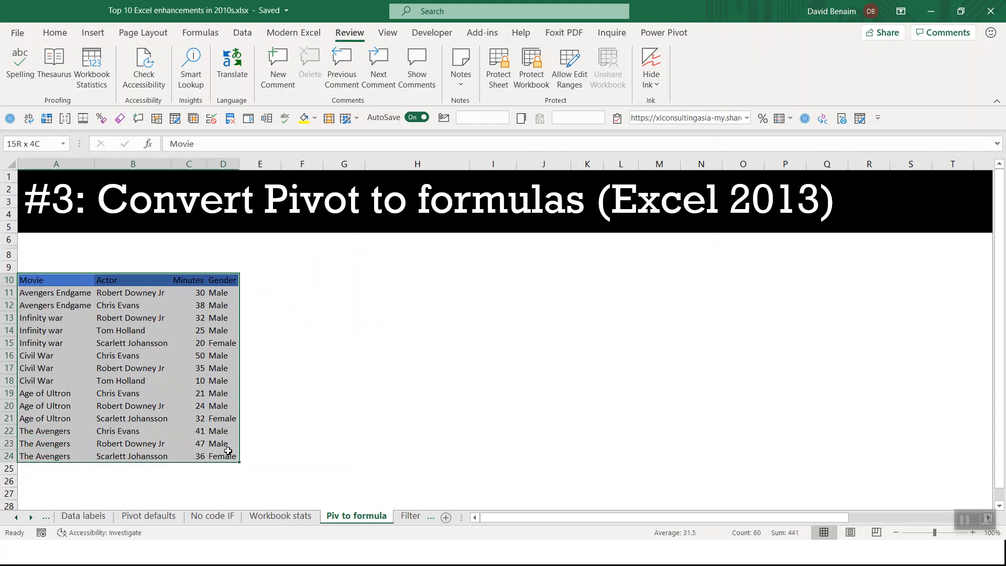
left_click_drag(228, 451, 228, 450)
left_click(93, 33)
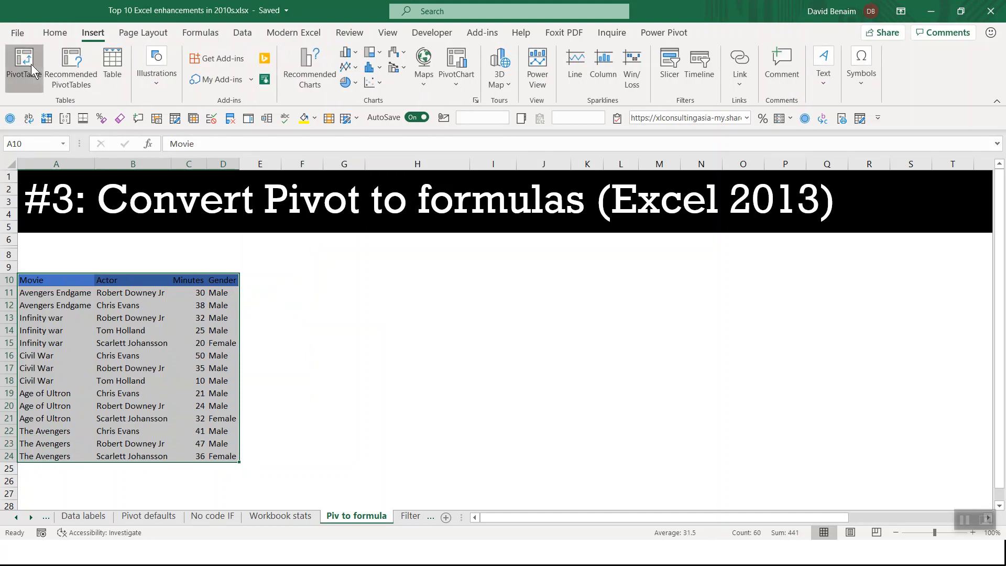
left_click(24, 65)
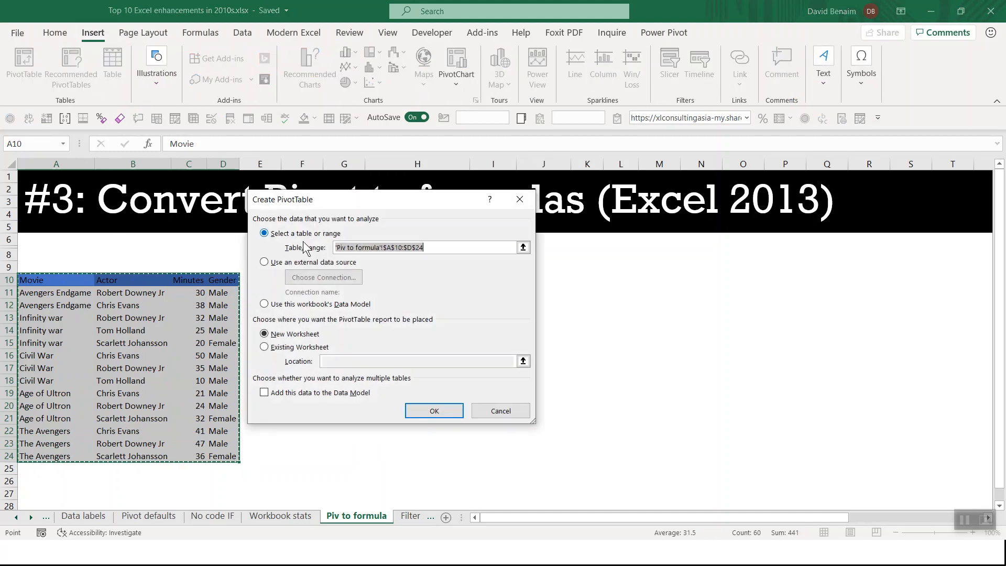
left_click(301, 394)
left_click(313, 349)
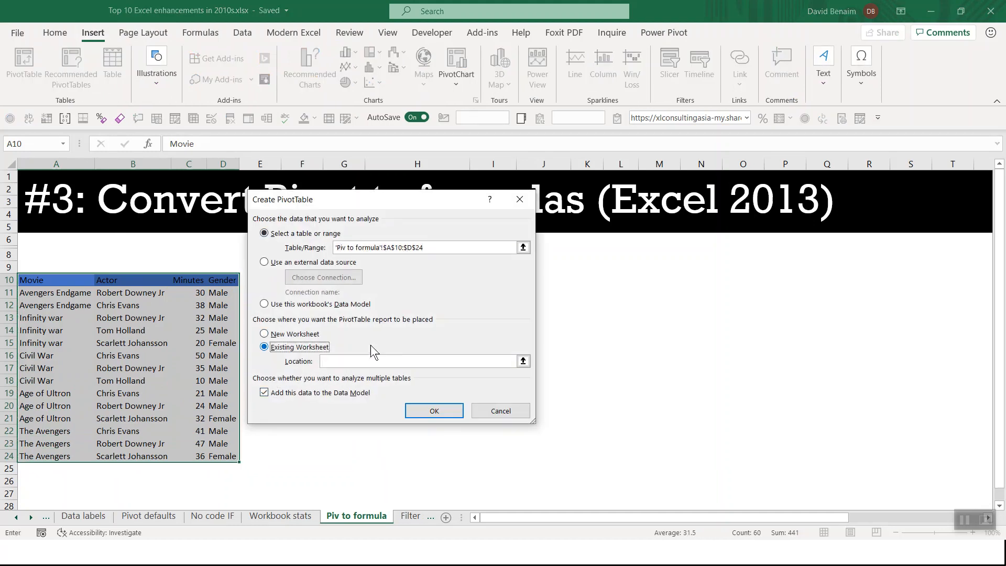
left_click(522, 360)
left_click(489, 298)
key("Return")
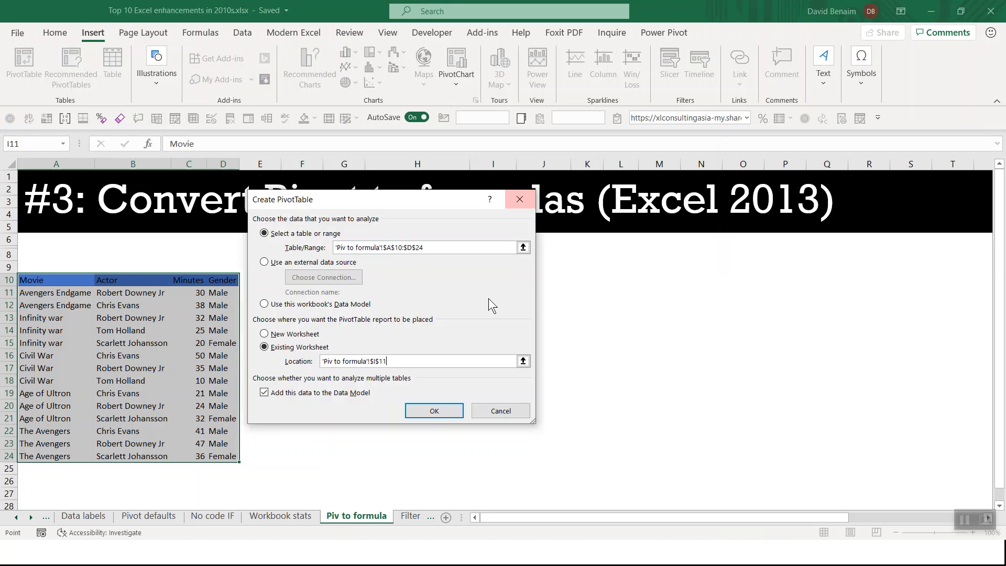
key("Return")
Build the PivotTable with Movie as rows and Minutes summed as values
left_click(812, 266)
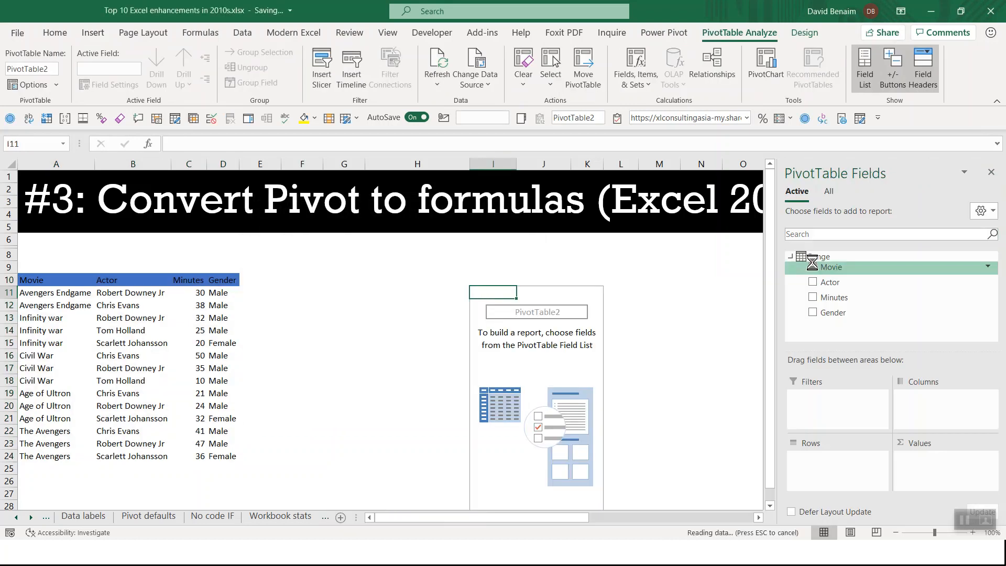
left_click(812, 297)
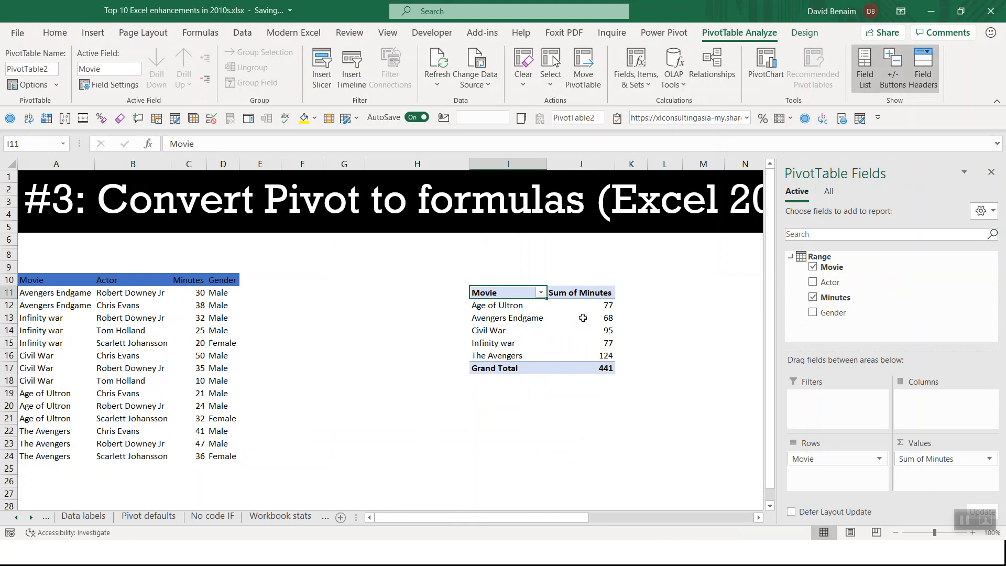
left_click(638, 330)
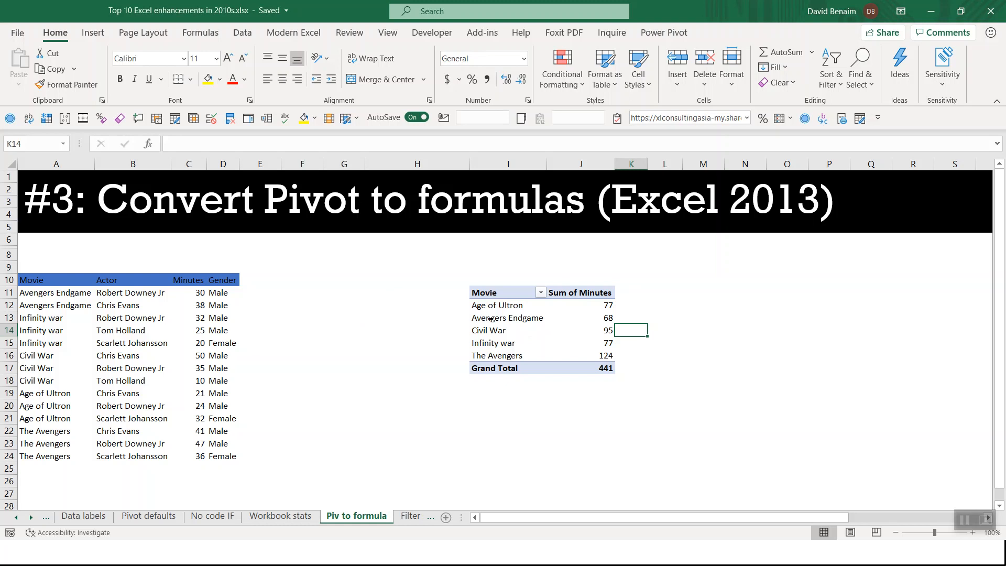
Try to insert a sheet row above row 13, through the PivotTable
right_click(9, 318)
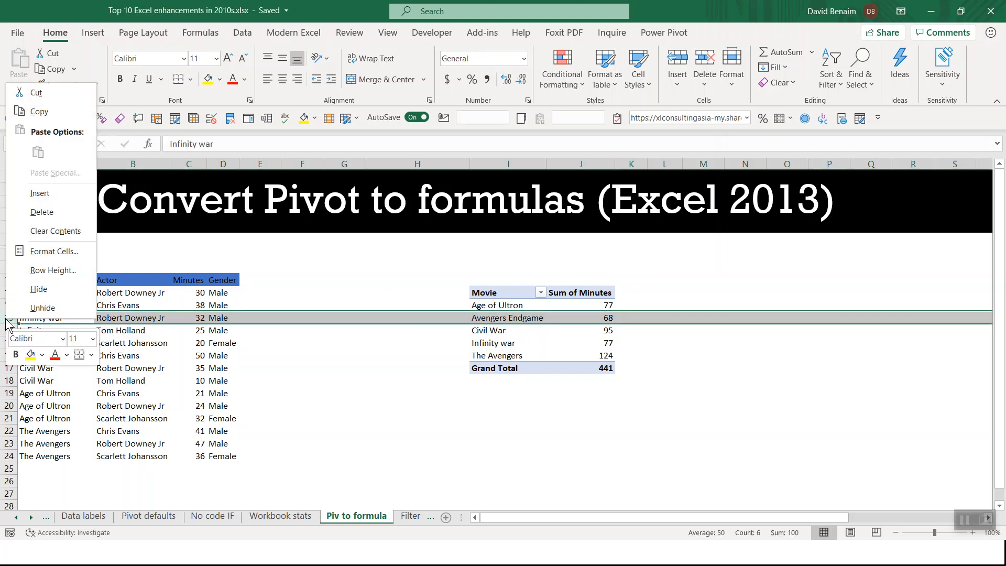
left_click(59, 192)
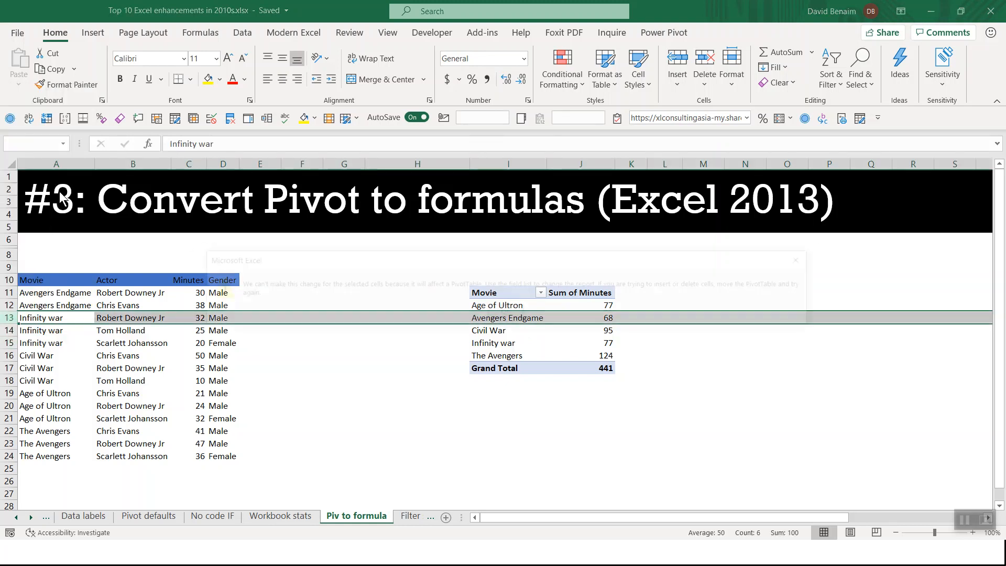
left_click(506, 314)
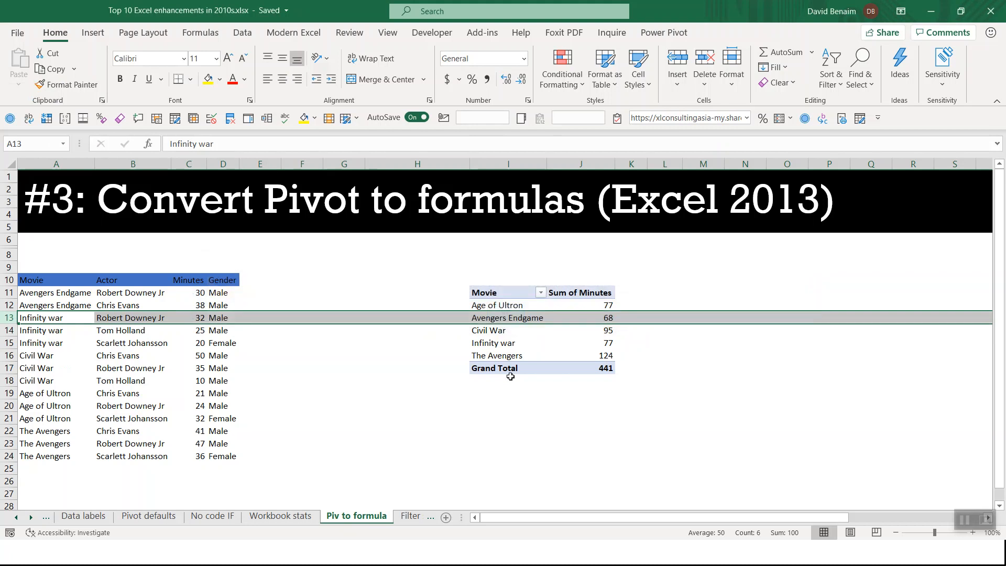
left_click(532, 415)
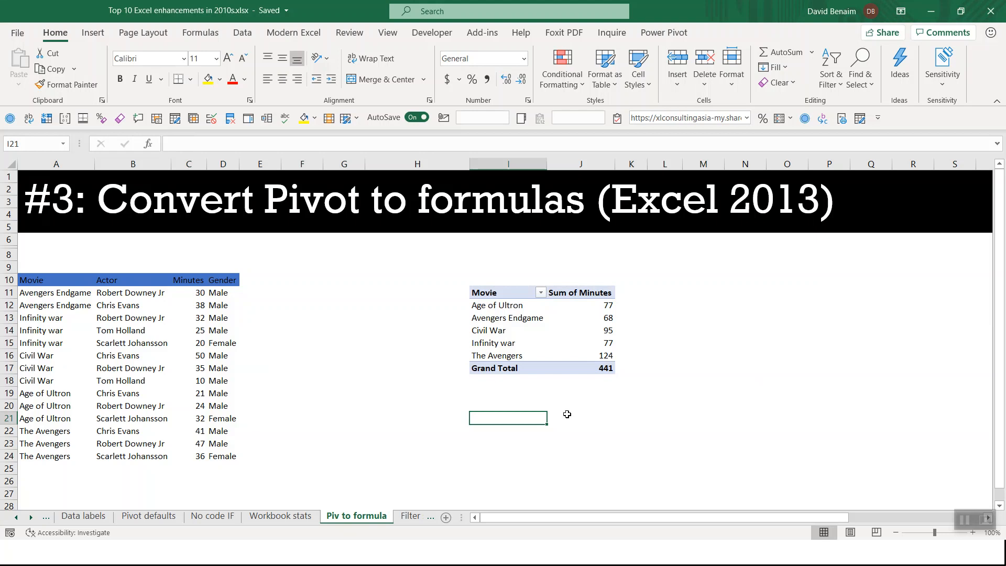
Convert the Movie and Sum of Minutes PivotTable to formulas with the OLAP tools
left_click(563, 322)
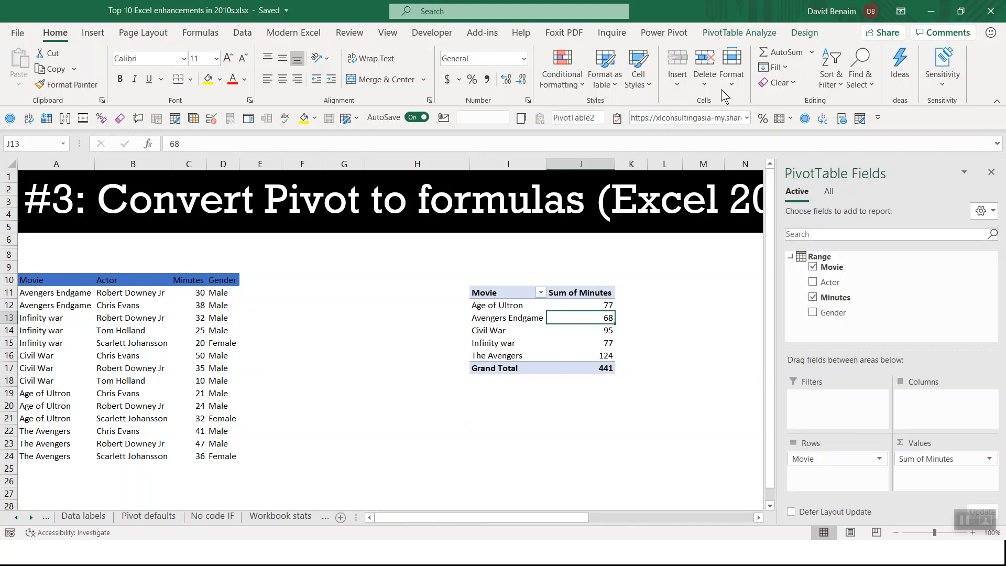
left_click(739, 32)
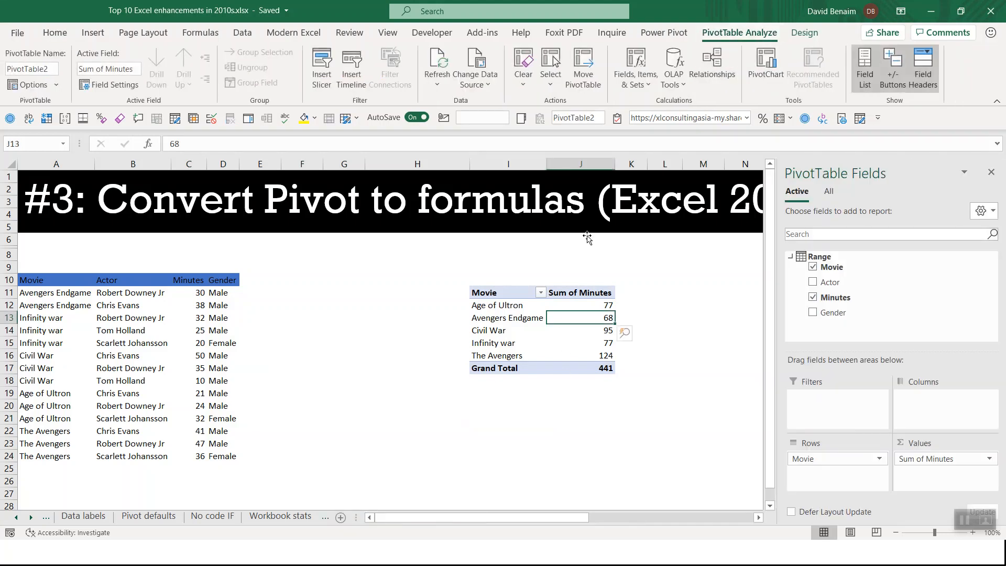
left_click(676, 73)
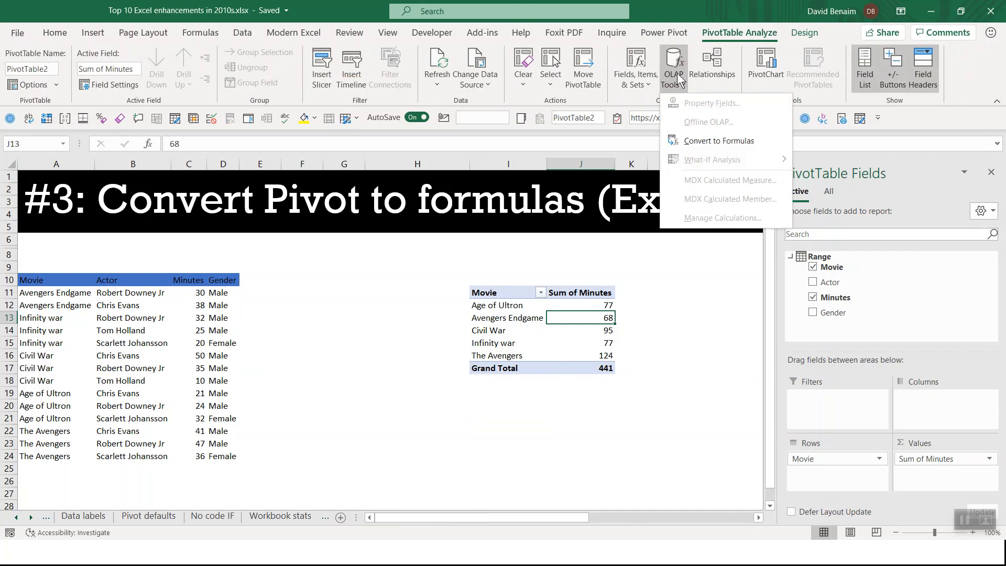
left_click(758, 139)
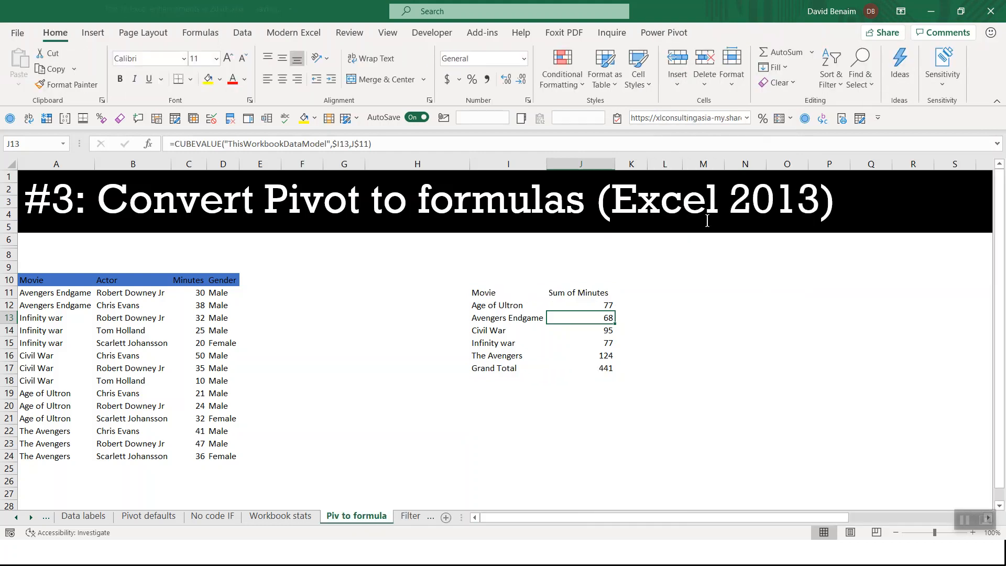
Examine the CUBEMEMBER formula in I13 and the CUBEVALUE formula in J13 without changing them
left_click(504, 318)
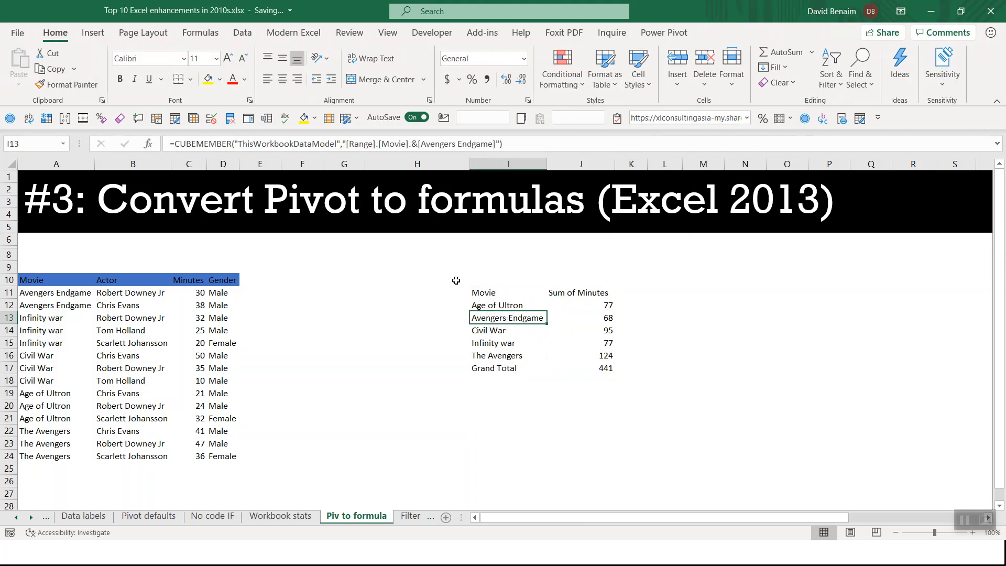
left_click(295, 148)
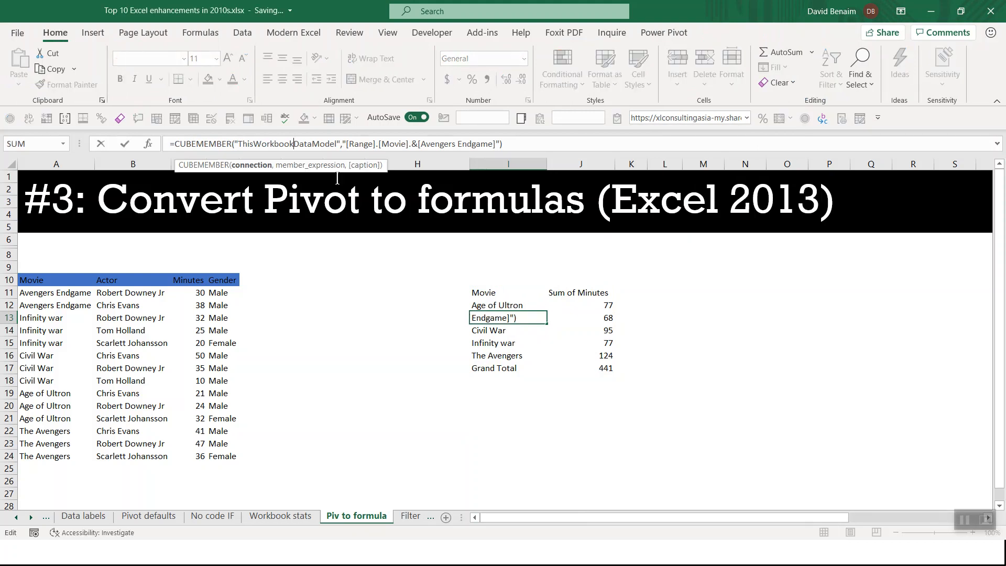
key("Escape")
left_click(580, 318)
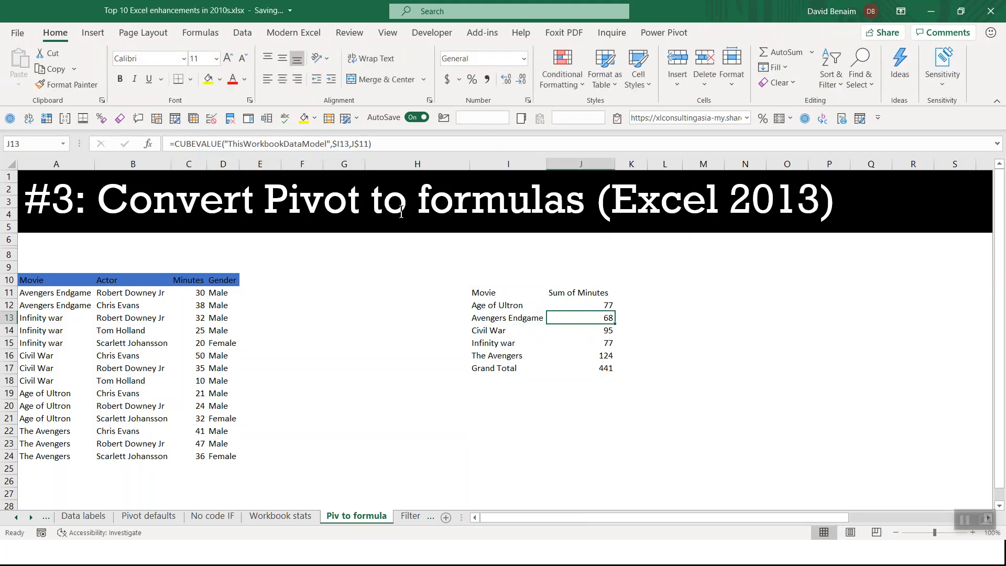
left_click(318, 148)
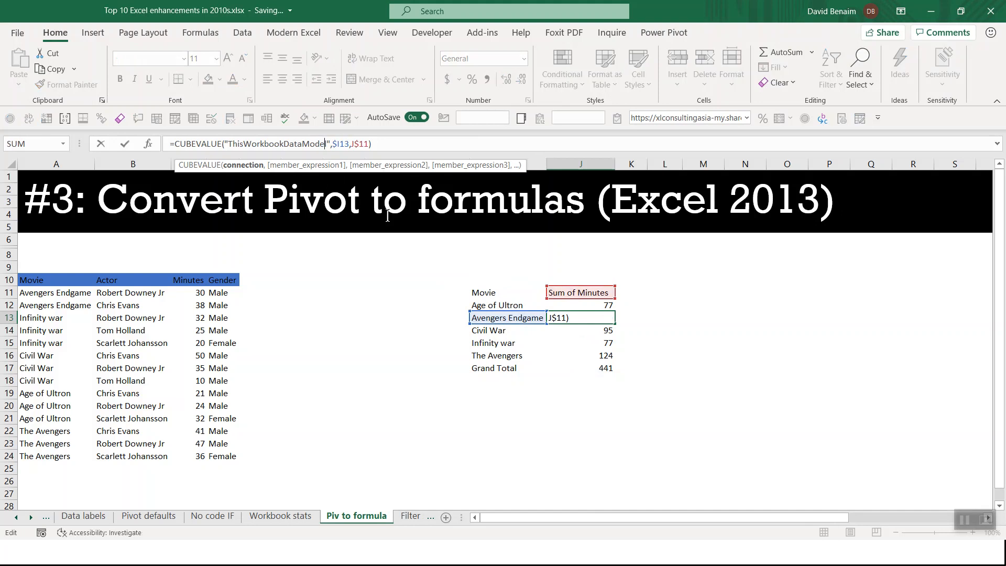
key("Escape")
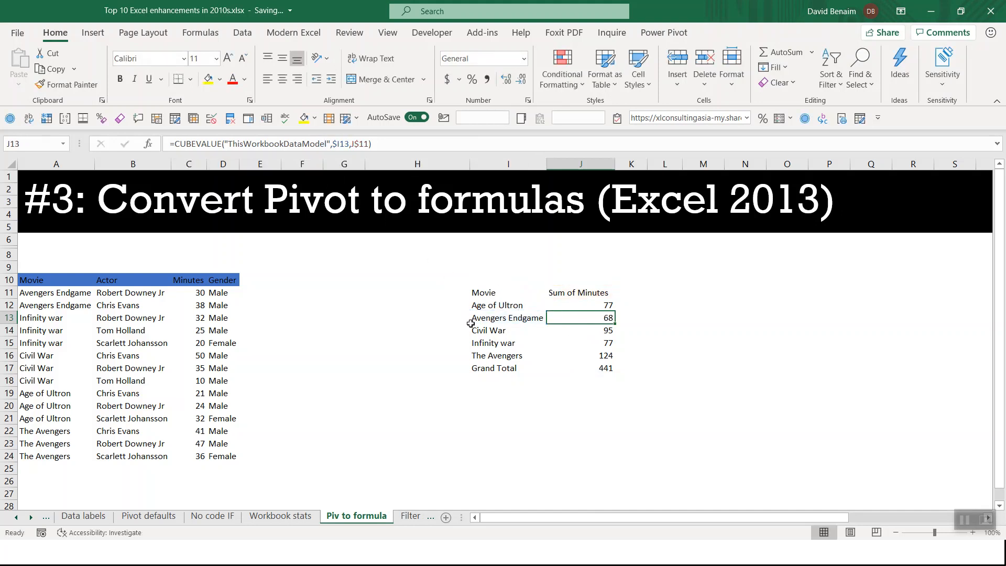
Try inserting a column before the Sum of Minutes column, undo it, and select cell J11
left_click(573, 163)
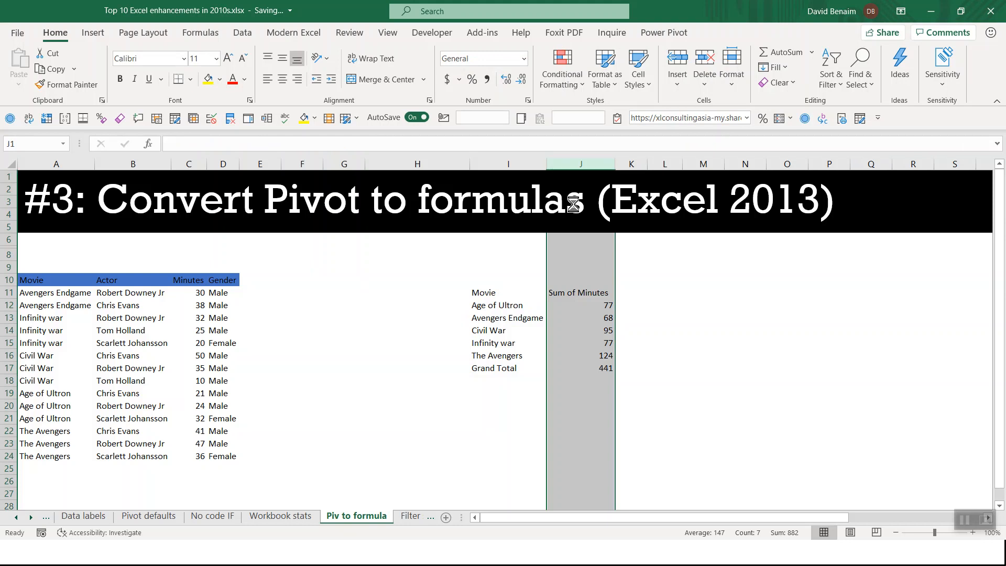
key("ctrl+plus")
key("ctrl+z")
key("Down")
key("Down")
key("Down")
key("Down")
key("Down")
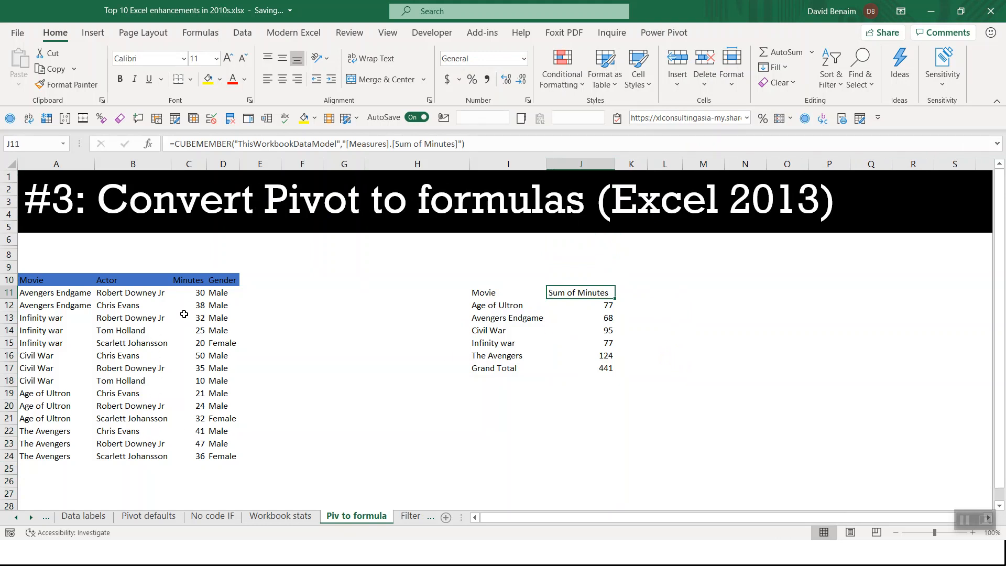
Review the source data and the converted formula cells J12:J17
left_click(211, 318)
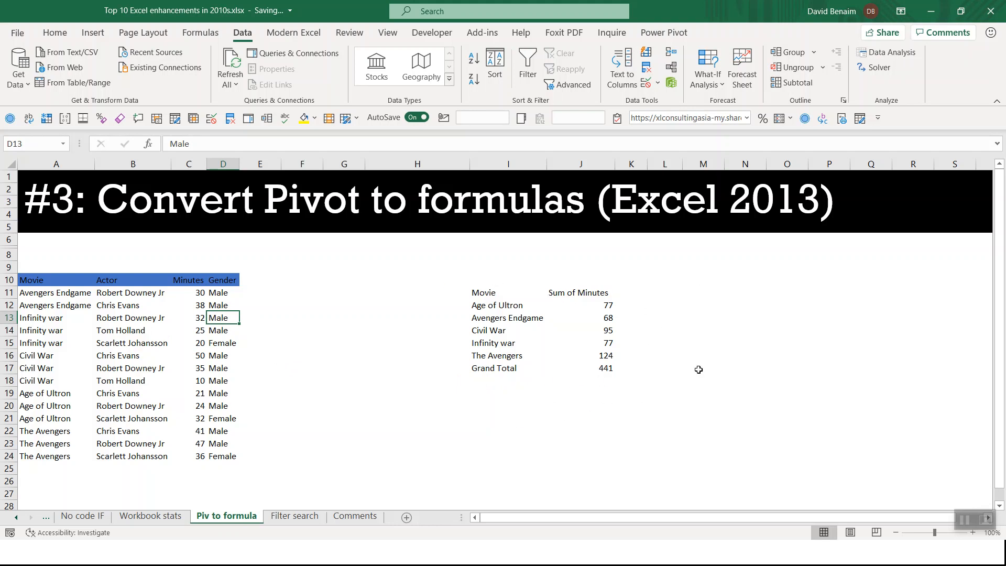
left_click_drag(609, 306, 602, 369)
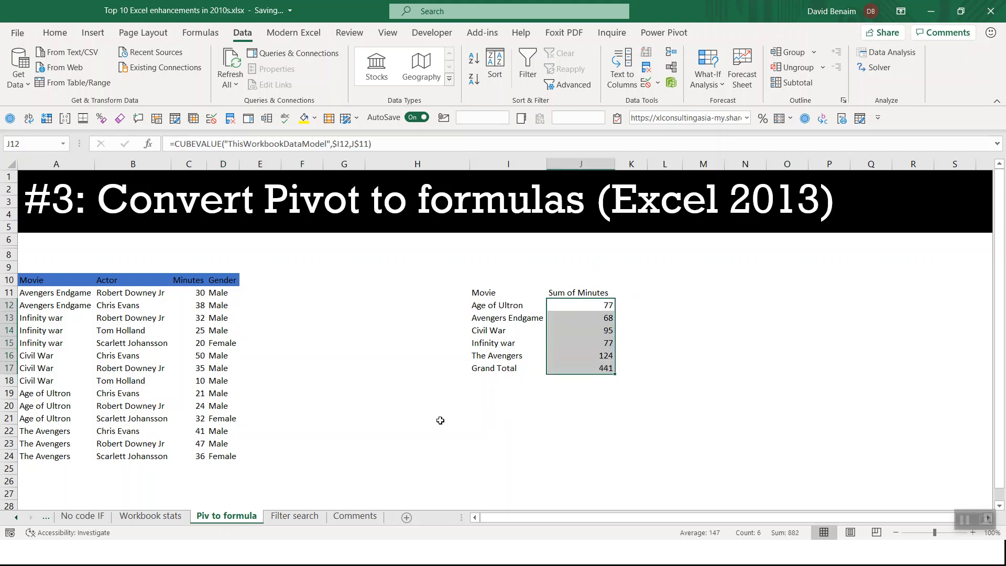
left_click(455, 421)
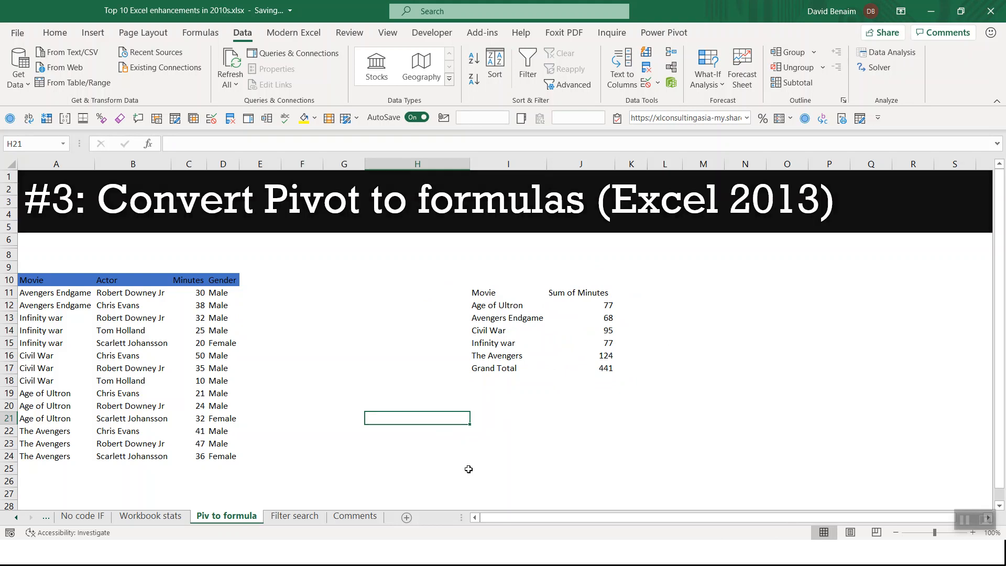
On the Filter search sheet, turn on filtering for the table headers in row 8
key("ctrl+Page_Down")
key("Right")
key("Right")
key("Right")
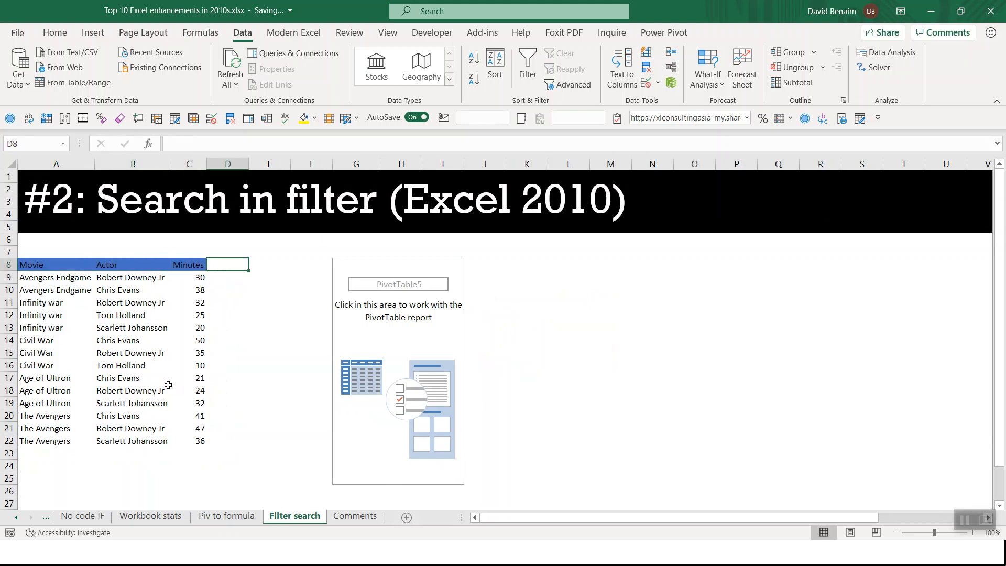
left_click(63, 266)
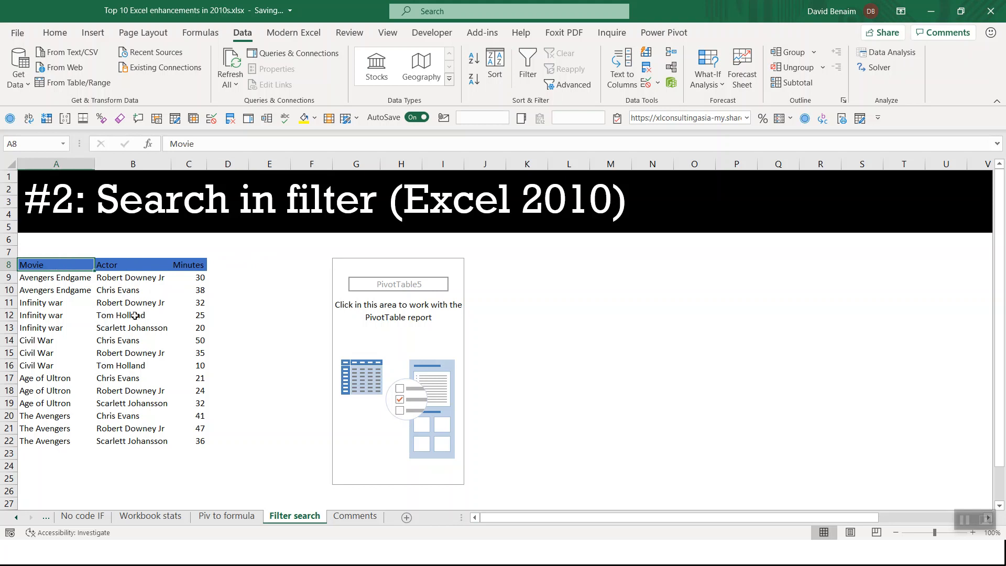
key("ctrl+shift+l")
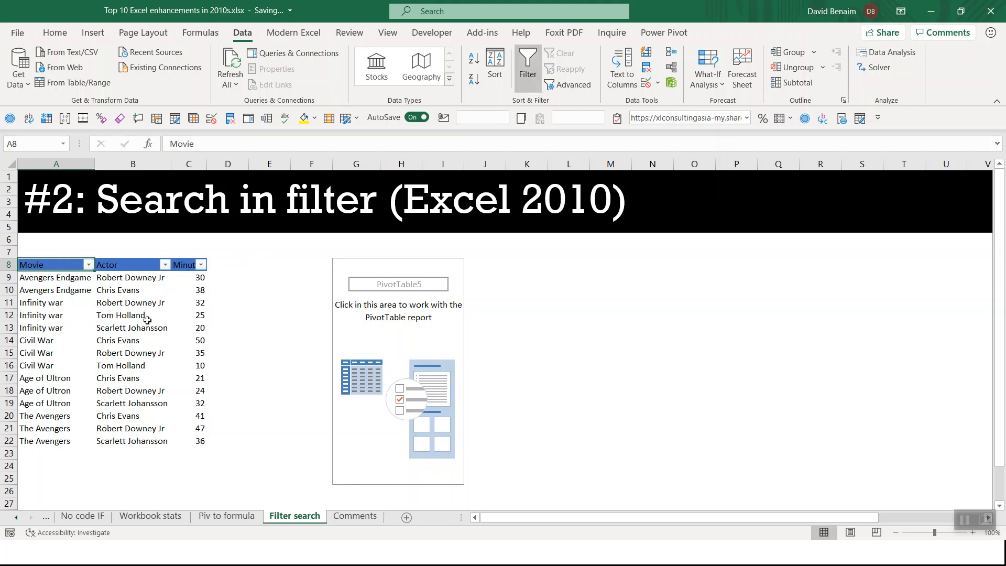
Filter the Movie column to the entries matching the search text "aven"
left_click(165, 265)
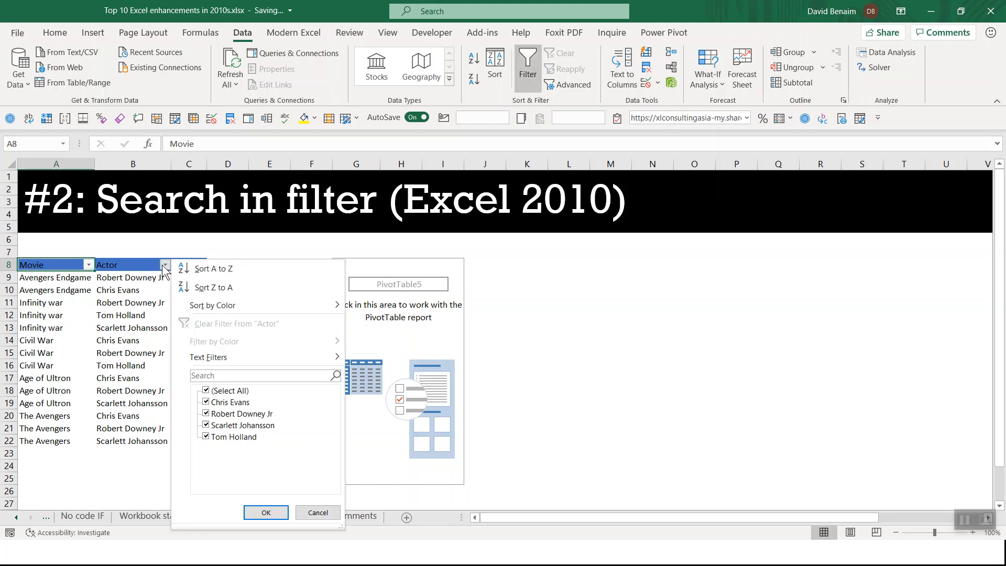
left_click(213, 375)
left_click(88, 265)
left_click(88, 264)
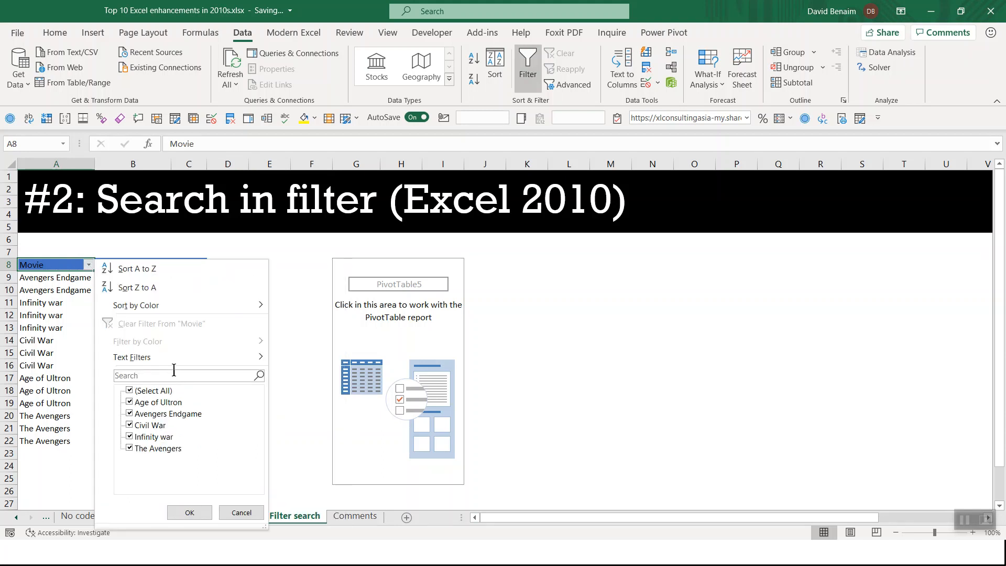
left_click(172, 375)
type("aven")
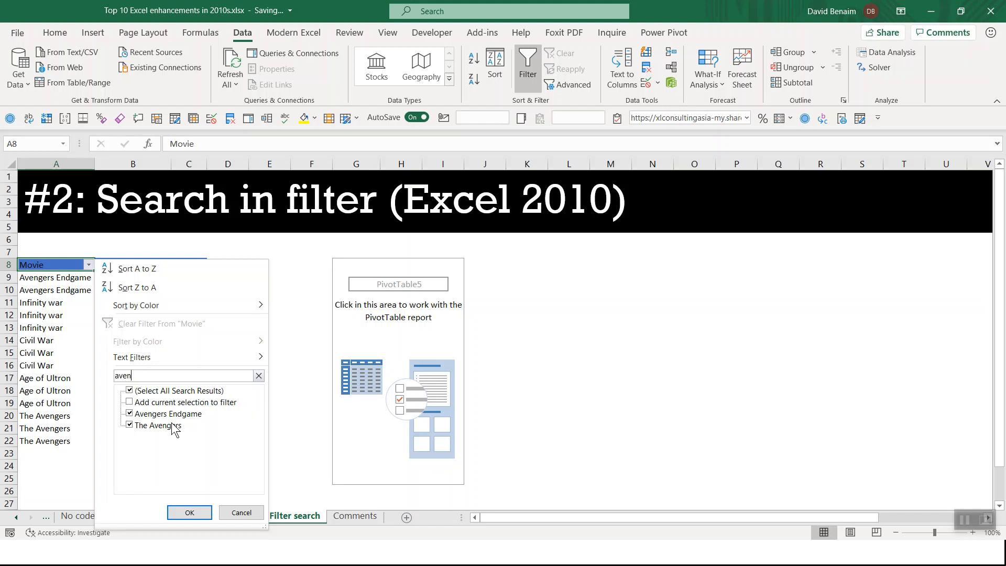
left_click(193, 513)
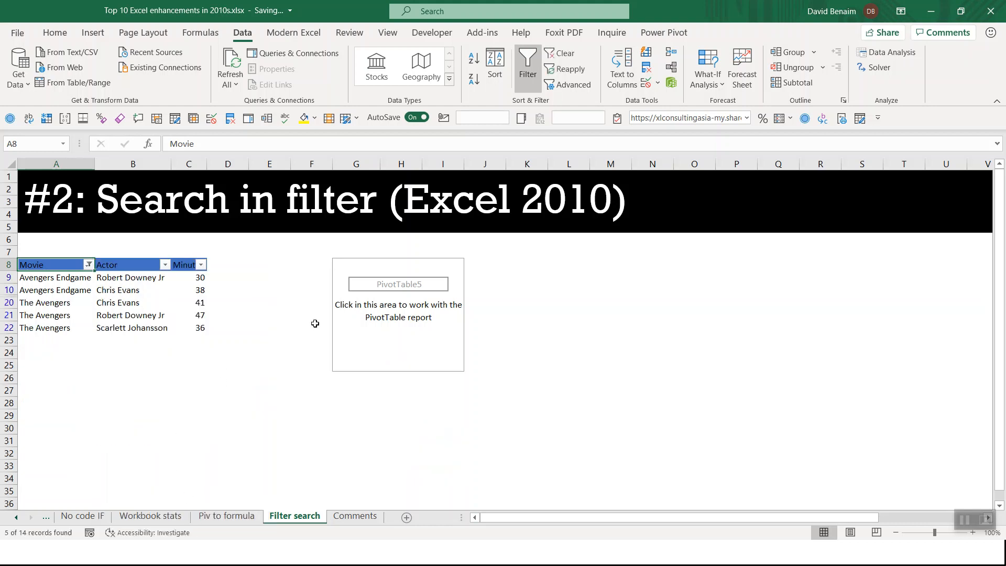
Look at the field search box for the empty PivotTable, and return to the filtered table at A22
left_click(367, 288)
left_click(841, 220)
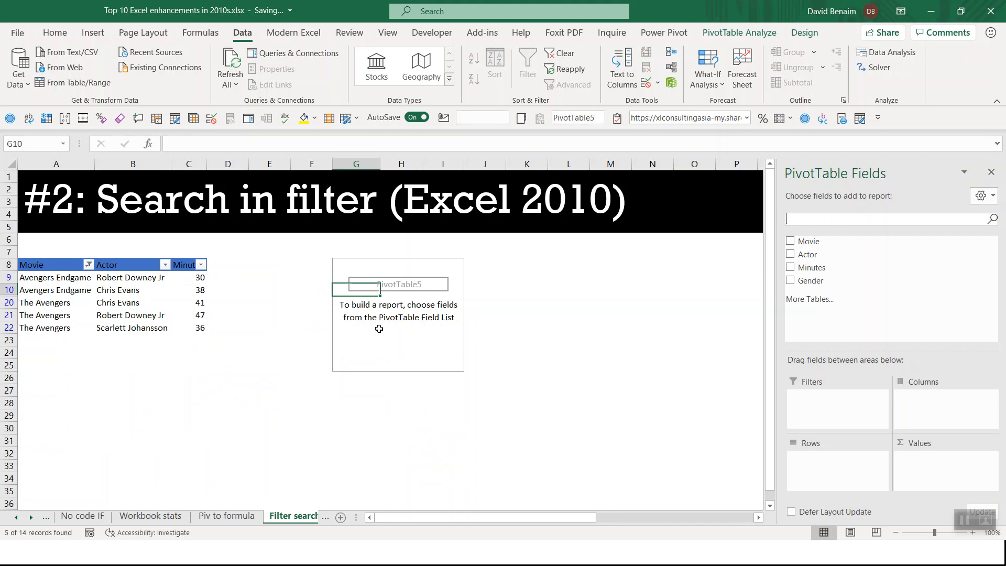
left_click(180, 324)
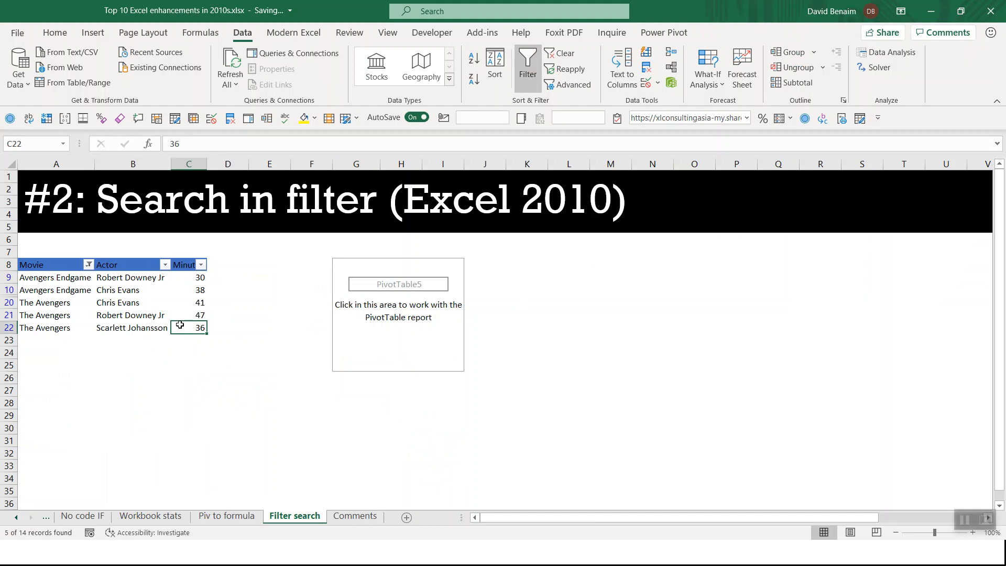
key("Left")
key("Left")
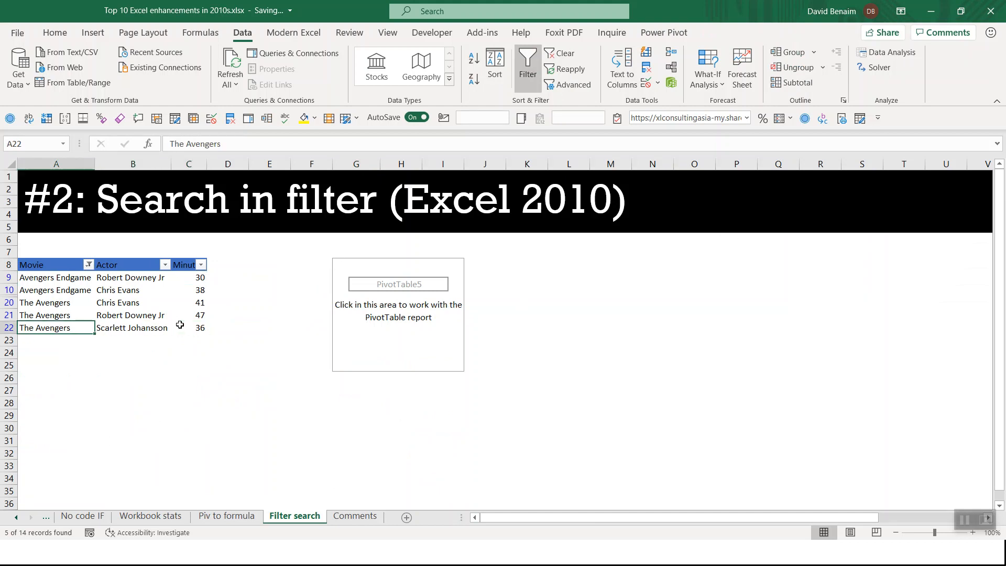
On the Comments sheet, view the note on cell B10 and select cell C11
key("ctrl+Page_Down")
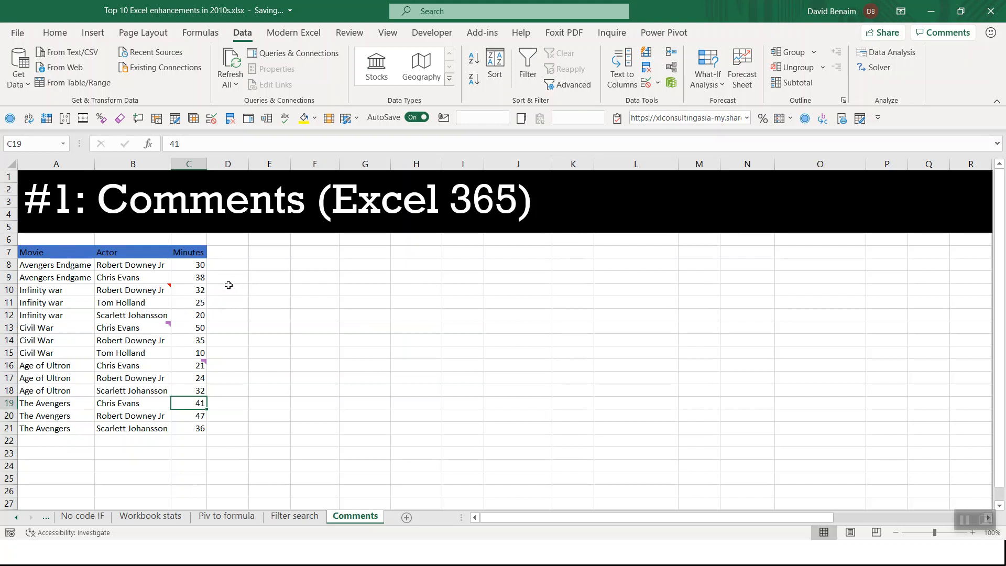
left_click(152, 289)
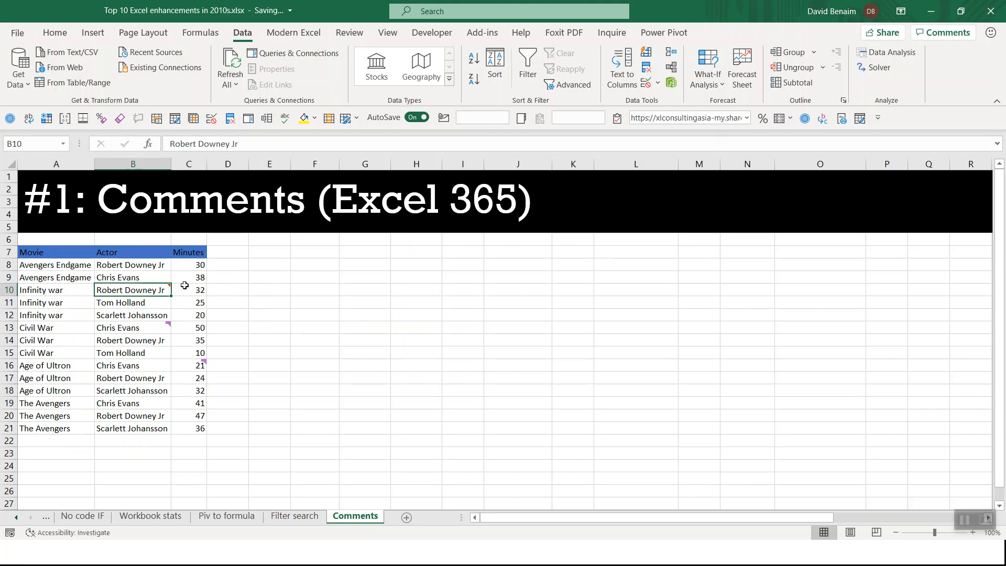
mouse_move(164, 288)
left_click(747, 504)
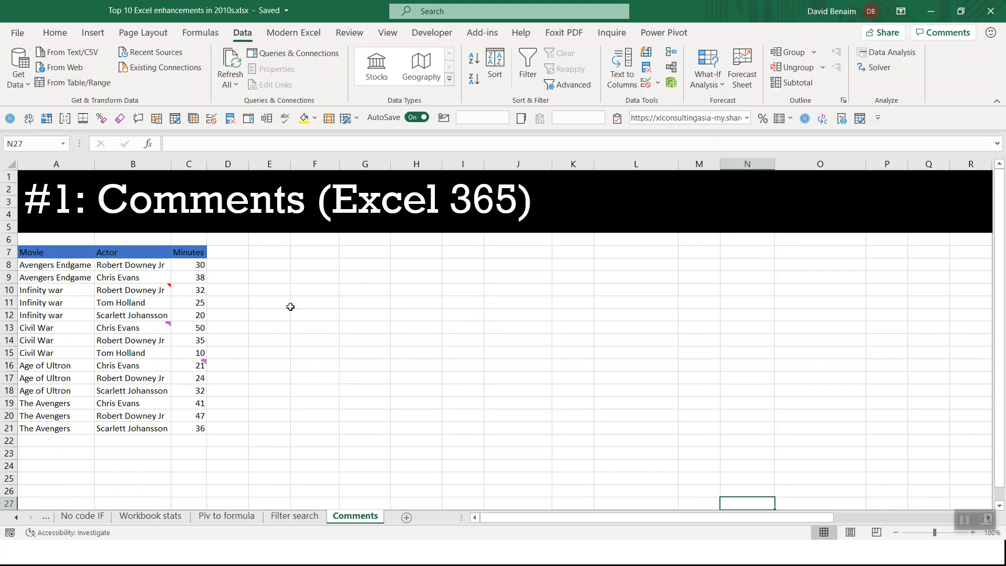
left_click(195, 304)
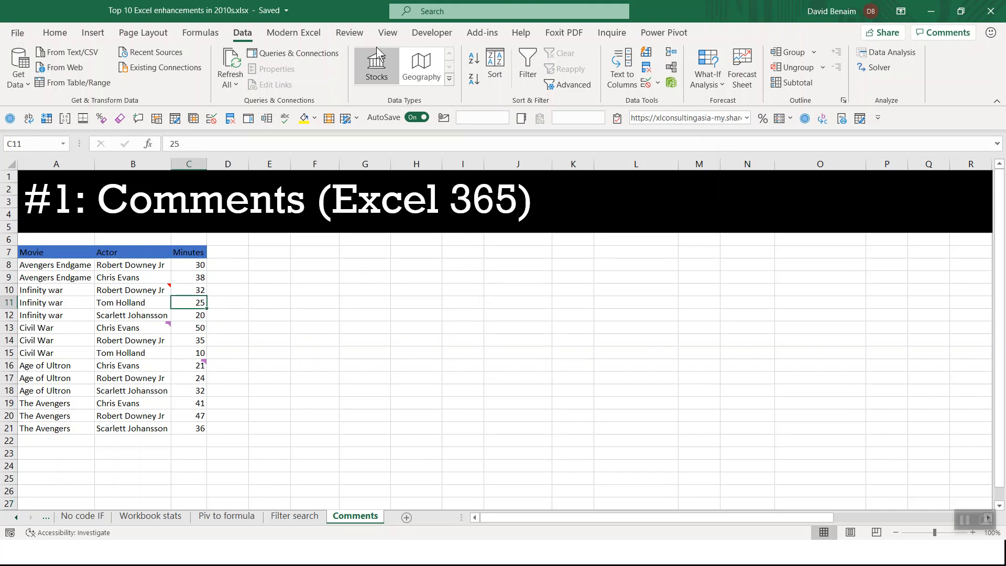
Add a new comment reading "Whatever" to cell C11 and post it
left_click(353, 35)
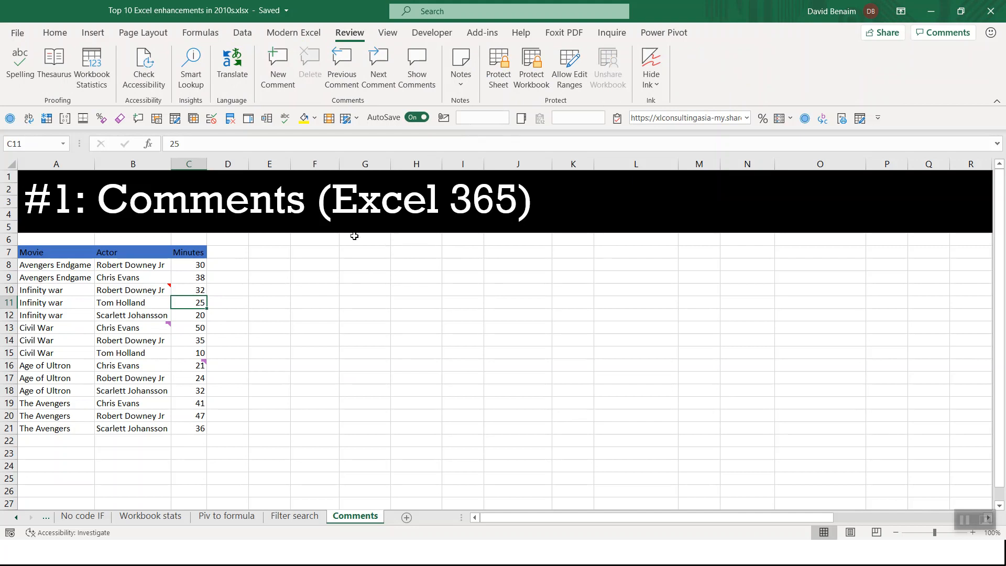
left_click(284, 72)
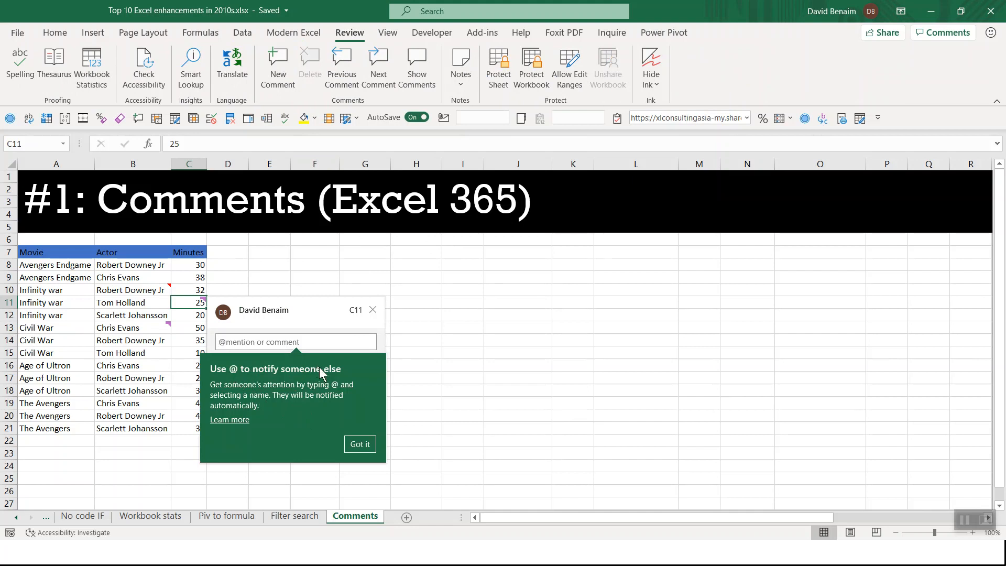
left_click(364, 445)
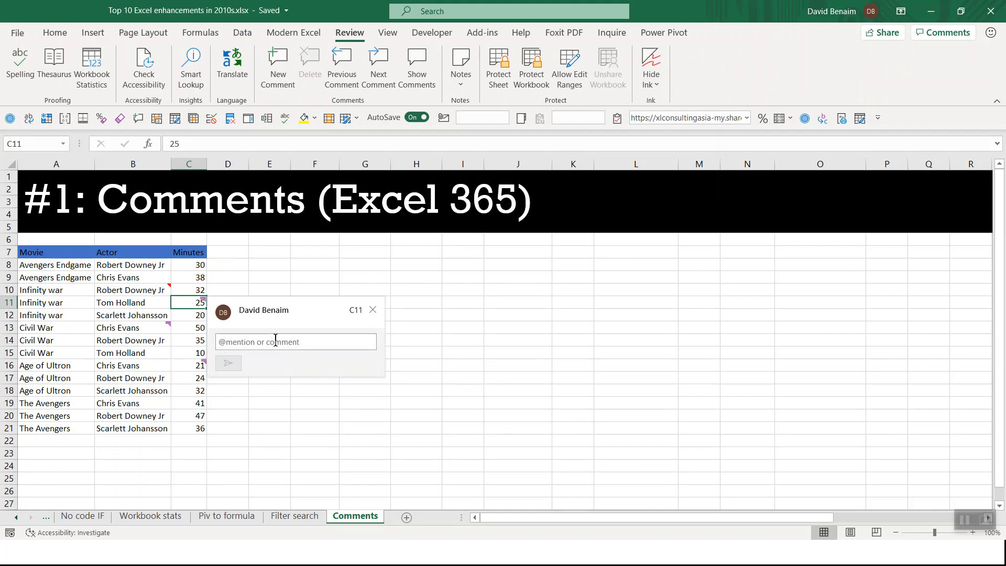
type("Whatecer")
key("BackSpace")
key("BackSpace")
key("BackSpace")
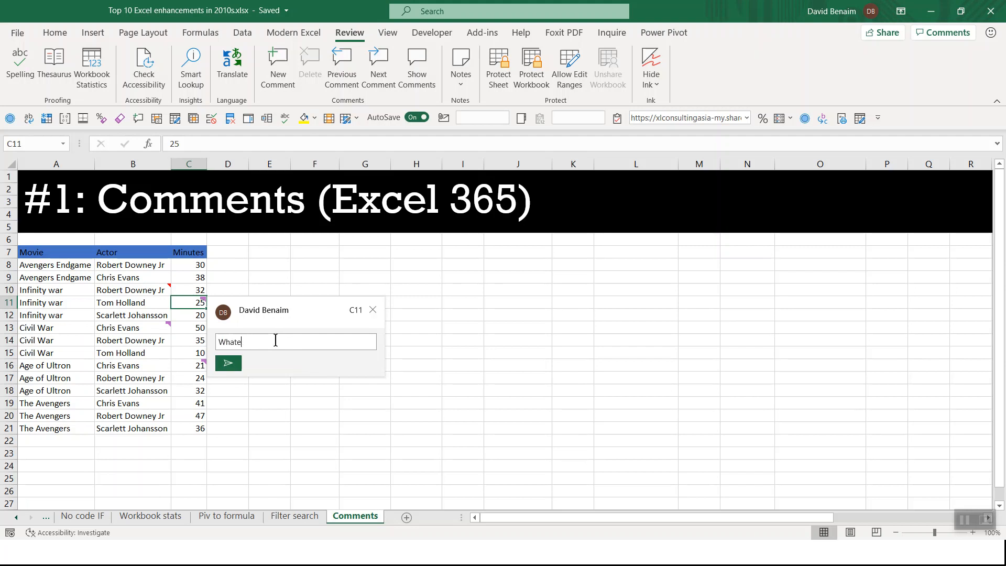
type("ver")
left_click(229, 365)
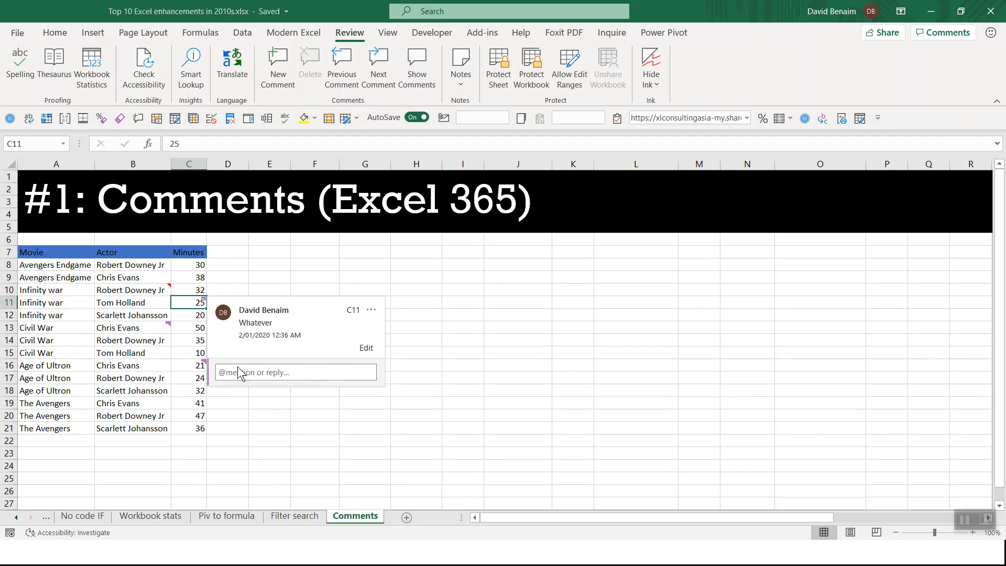
Post the reply "asdsadsad" to the comment on cell C11
left_click(277, 369)
type("asdsadsad")
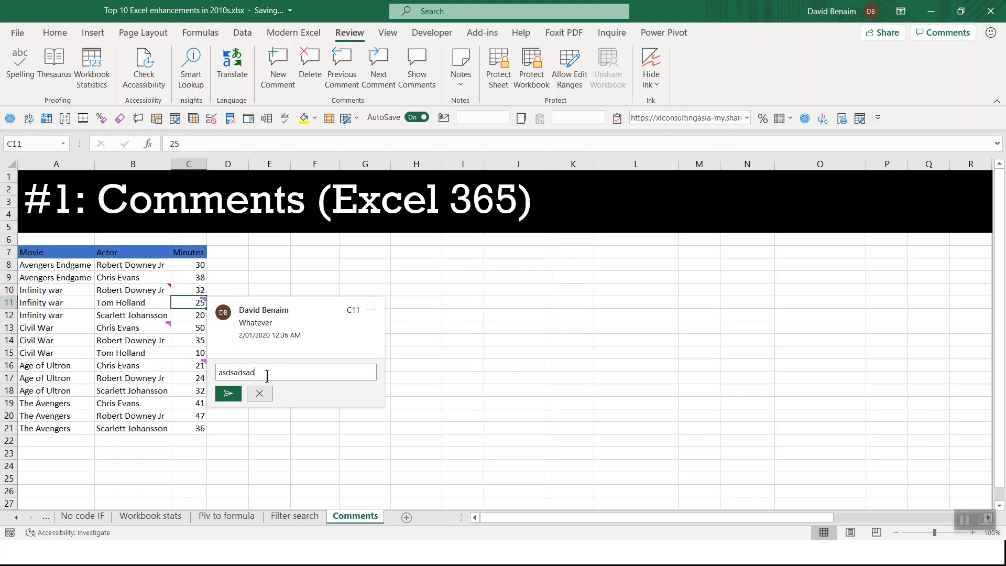
left_click(228, 393)
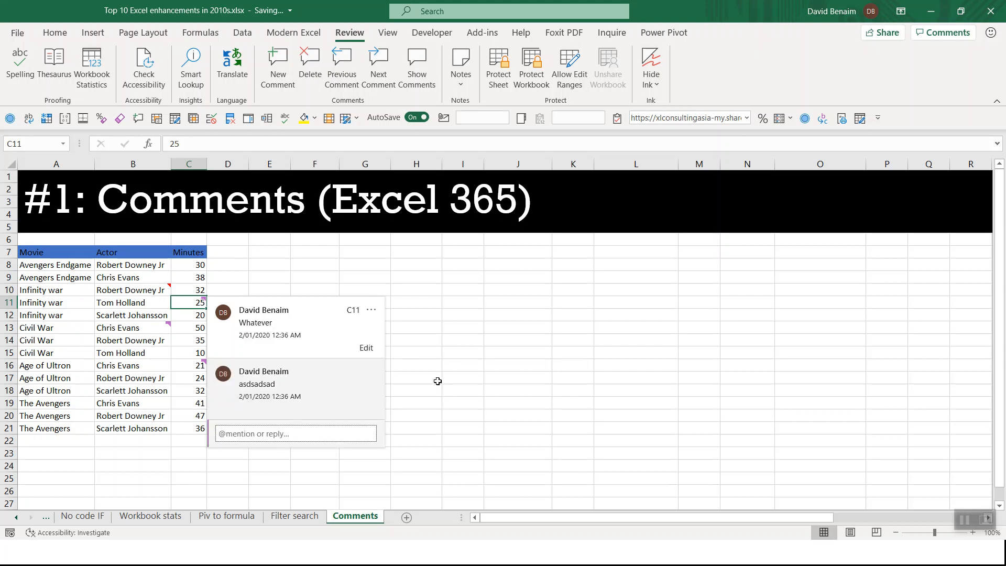
Mark the comment thread on cell C11 as resolved, leaving the cell selection on F8
left_click(372, 310)
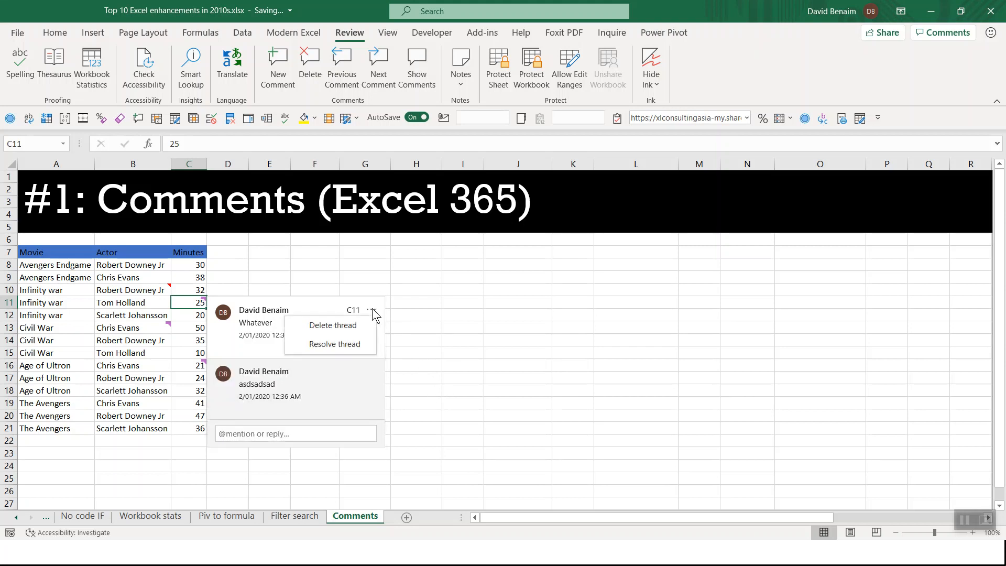
left_click(335, 344)
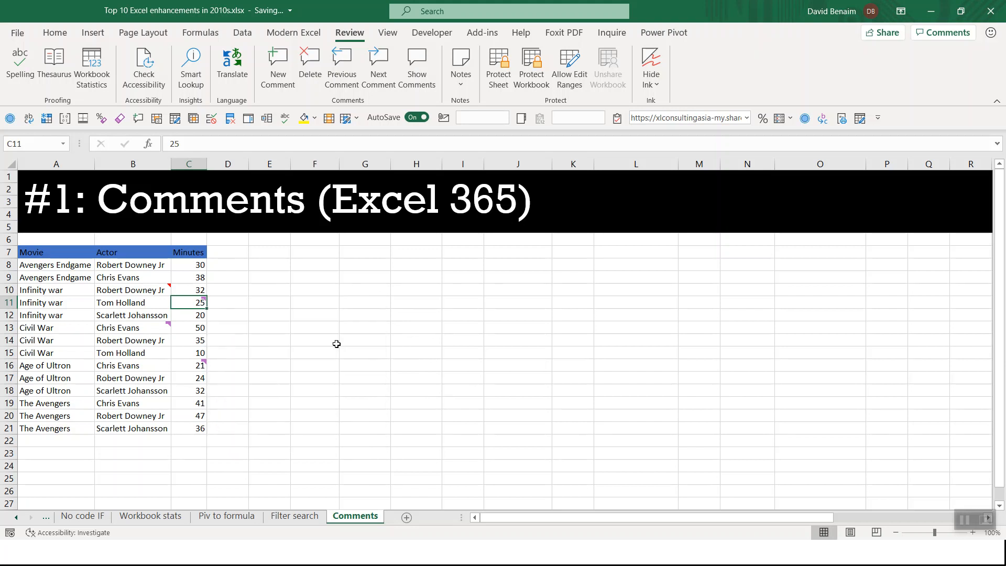
left_click(310, 302)
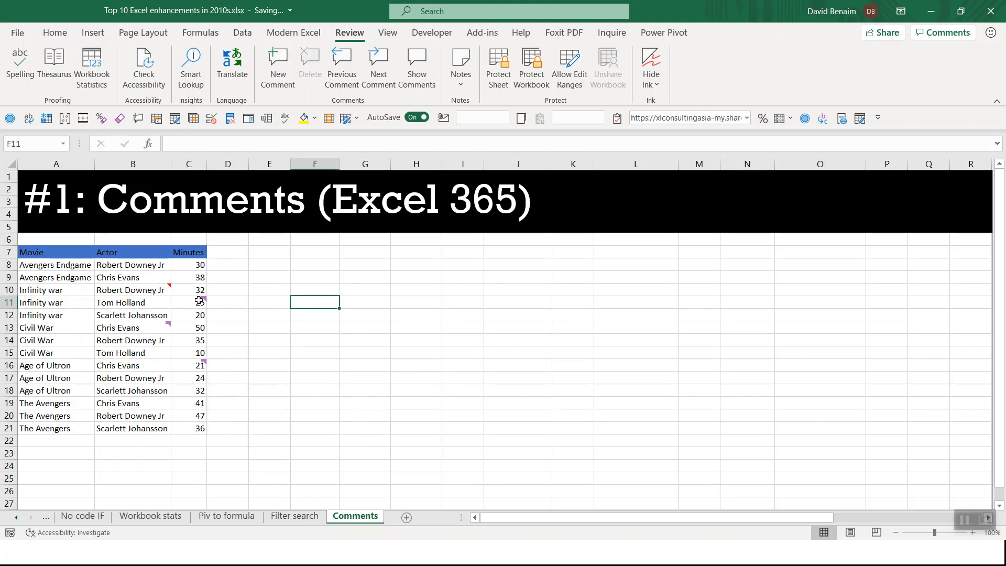
mouse_move(200, 300)
left_click(310, 263)
Review the list of all comments on the sheet, including every reply in the B13 thread, and close it
left_click(418, 84)
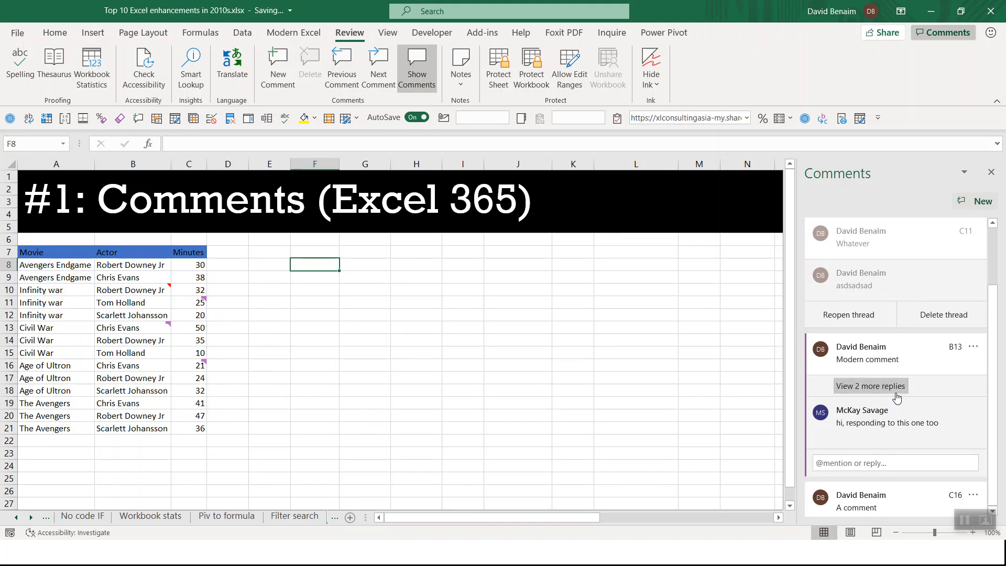
left_click(870, 427)
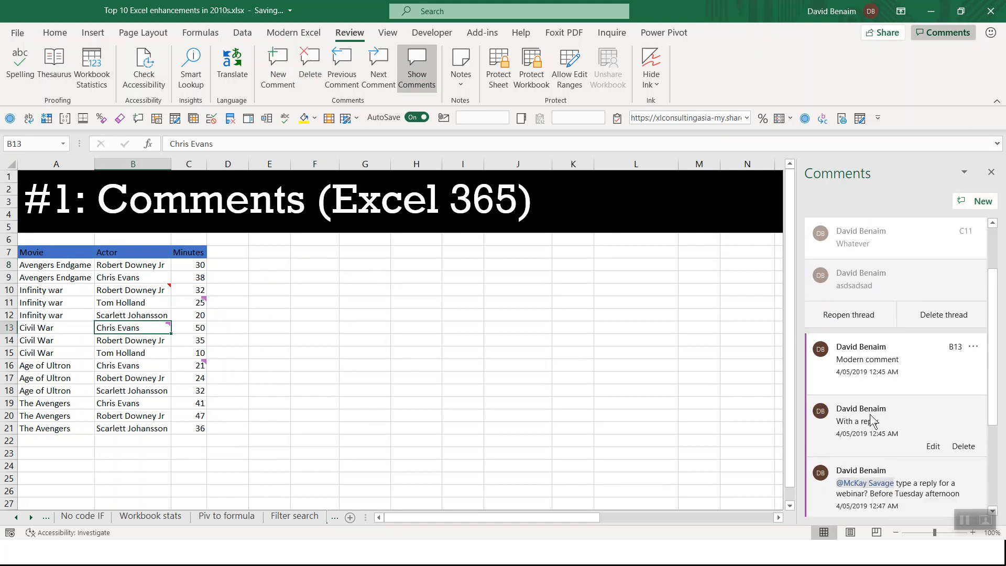
scroll(969, 386, "down", 4)
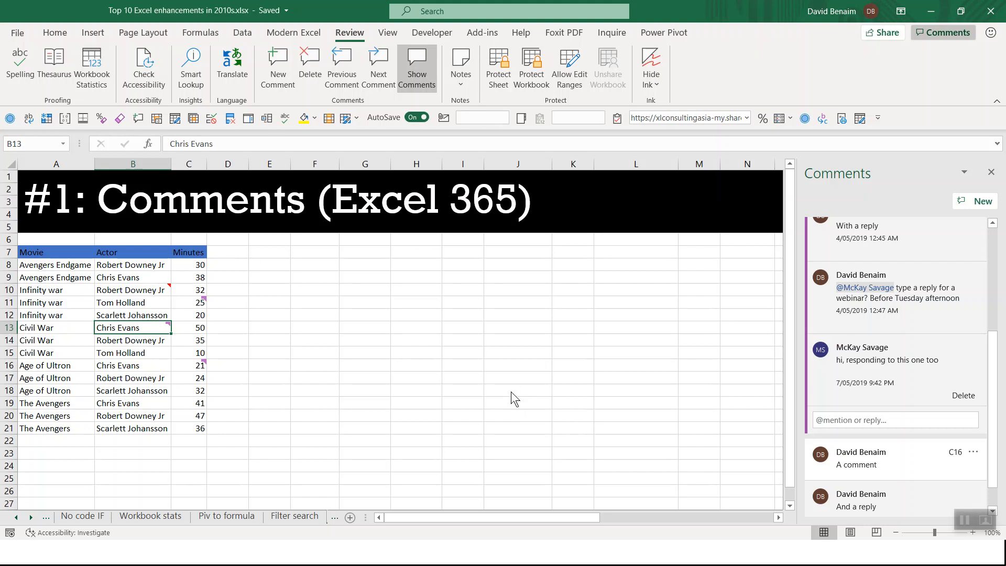
left_click(634, 302)
left_click(989, 173)
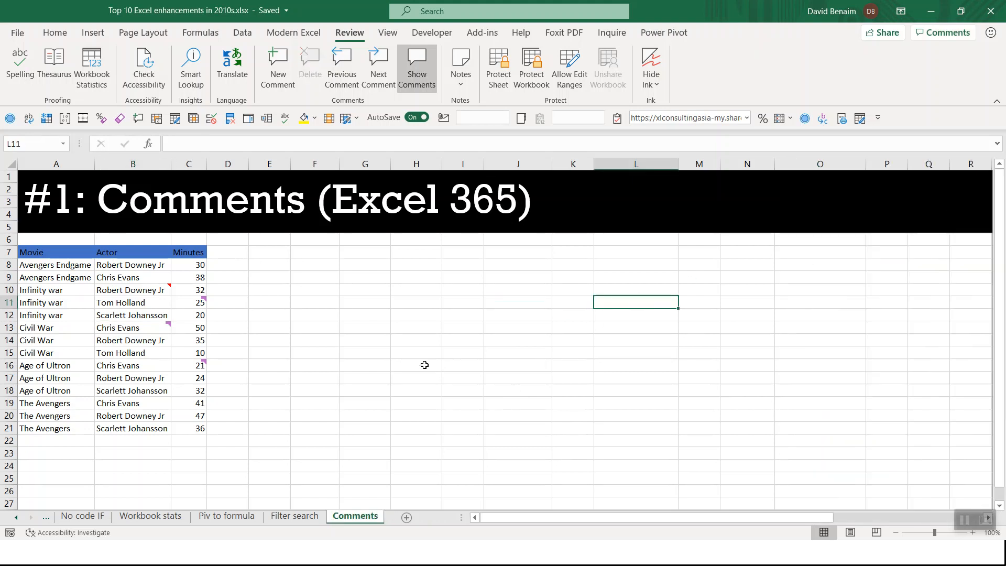
left_click(347, 325)
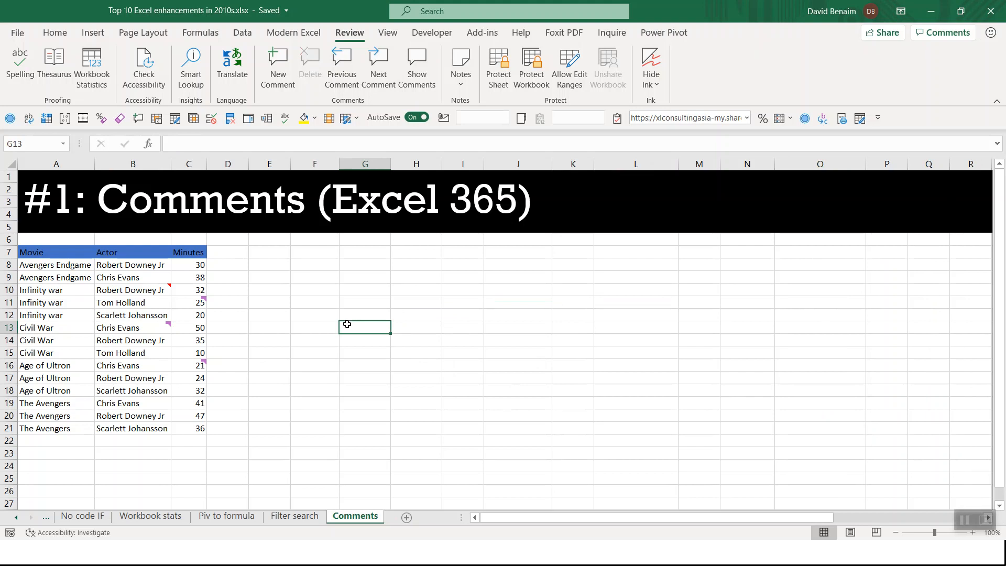